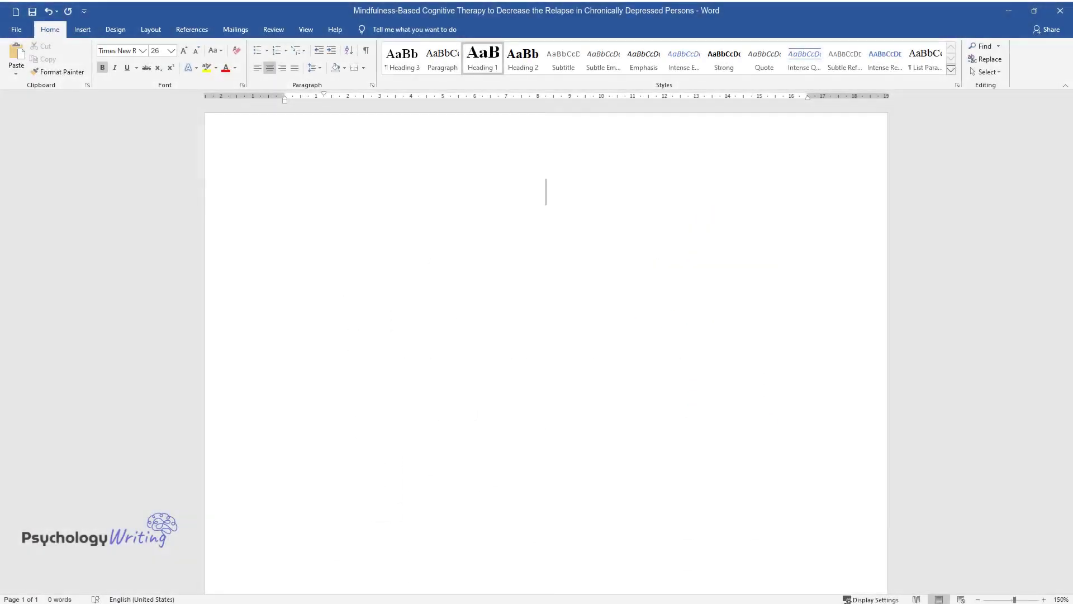
Type the MBCT article title, the 'Qualitative Journal Article Review' heading, and the article's Mindfulness 5, 46-59 citation.
text(Mindfulness-Ba)
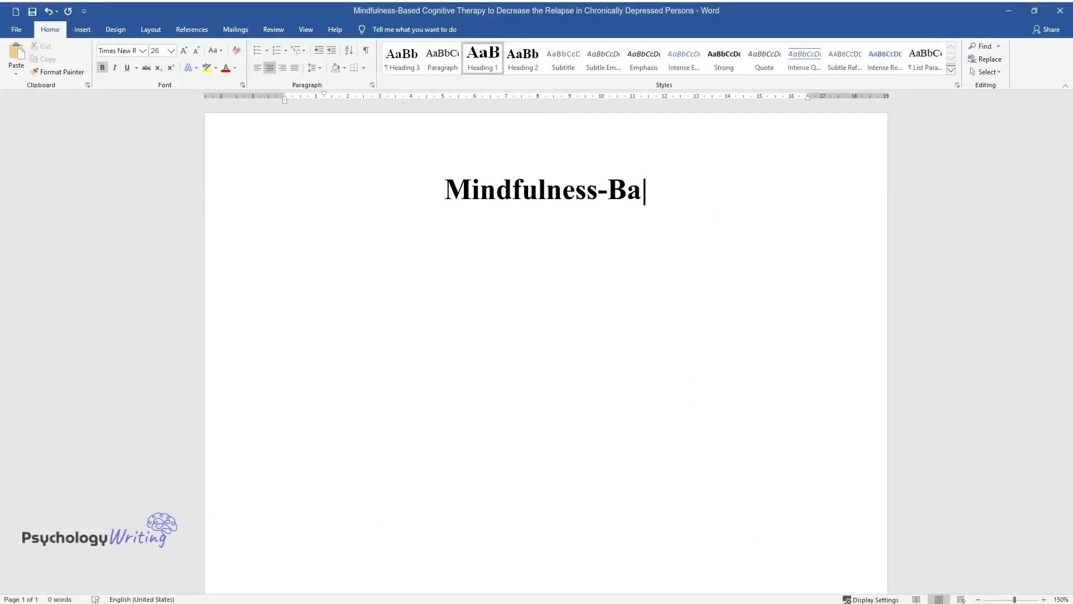
text(sed Cognitive Therapy to Decrease )
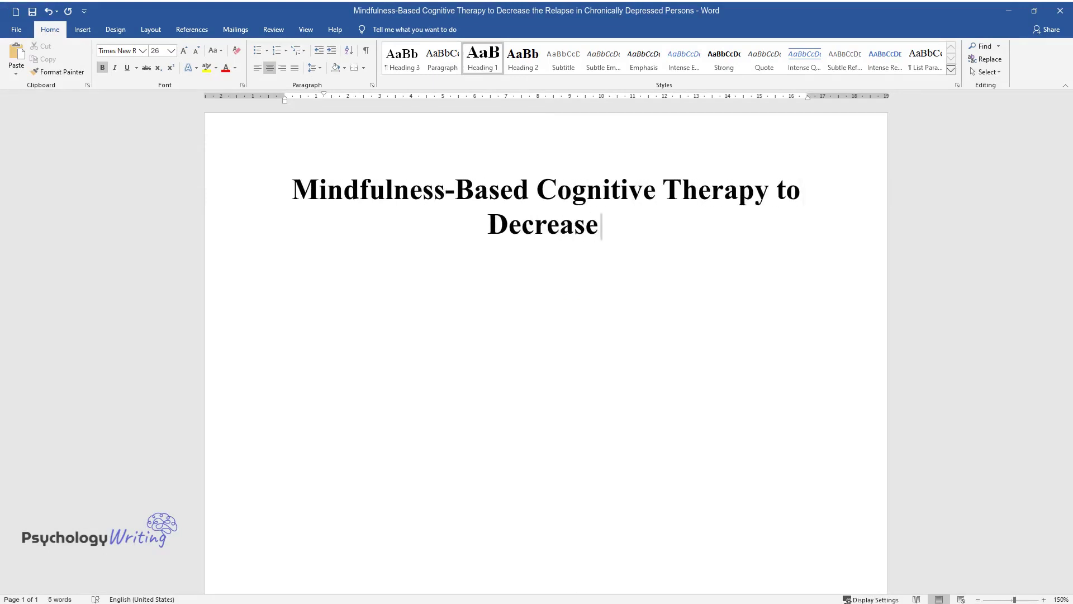
text(the Relapse in Chronically Depressed Persons)
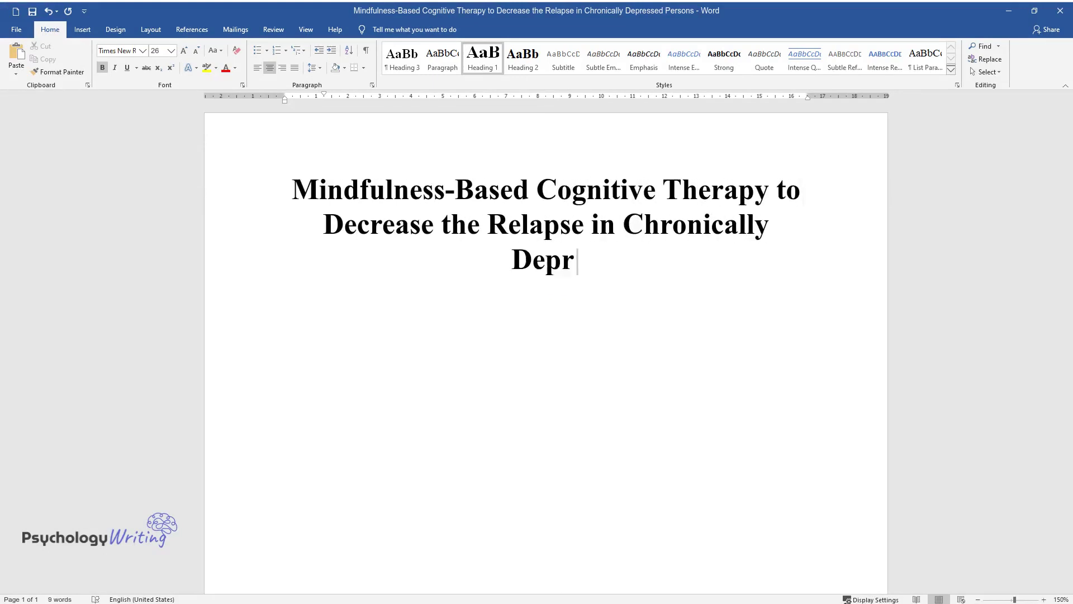
key(Return)
text(Qu)
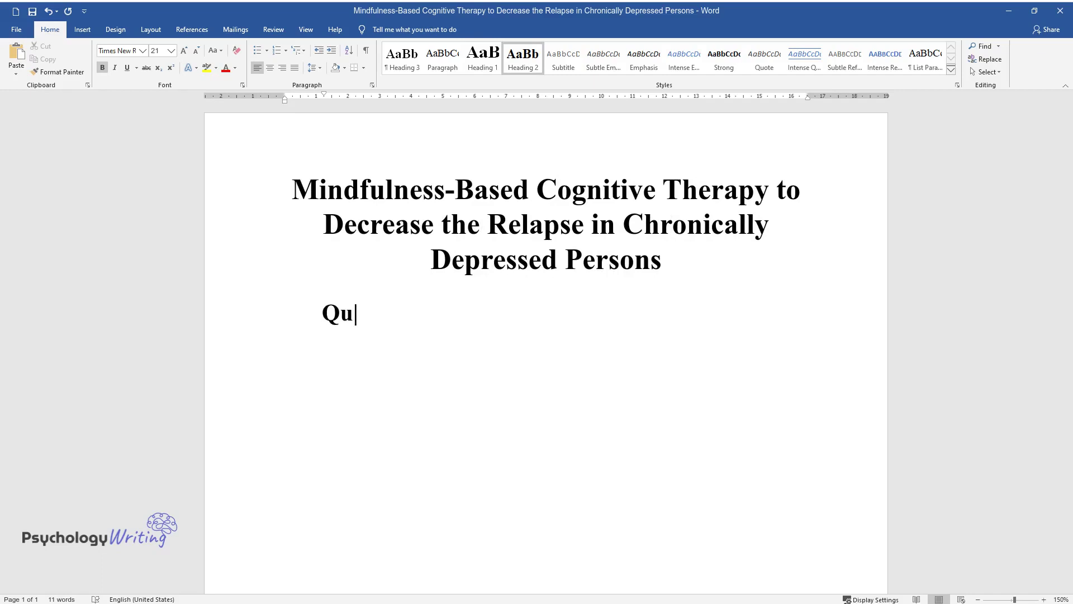
text(alitative Journal Article Review)
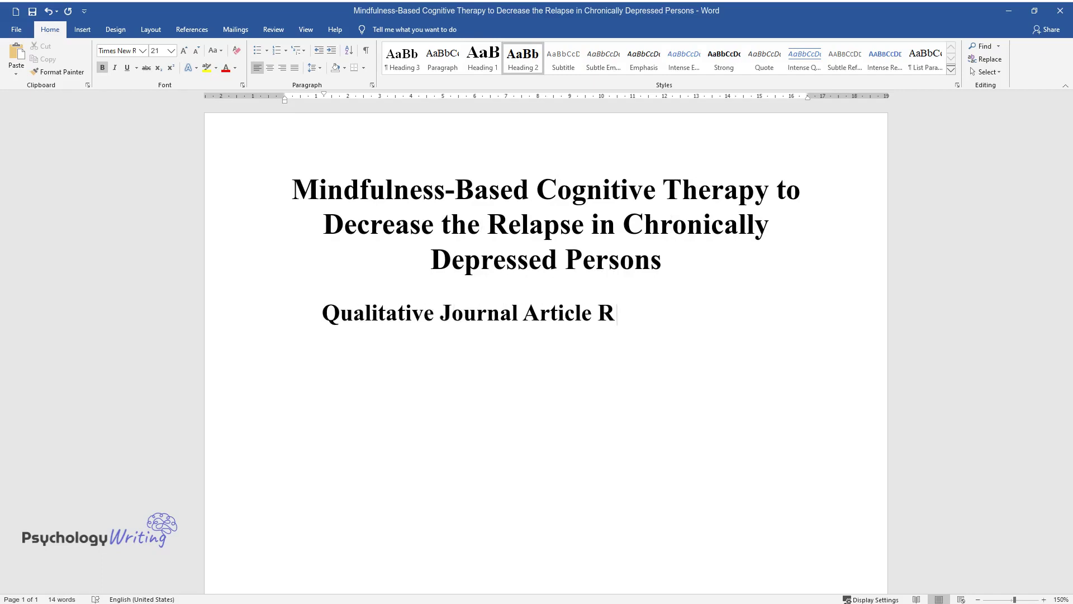
key(Return)
text(Bihari &)
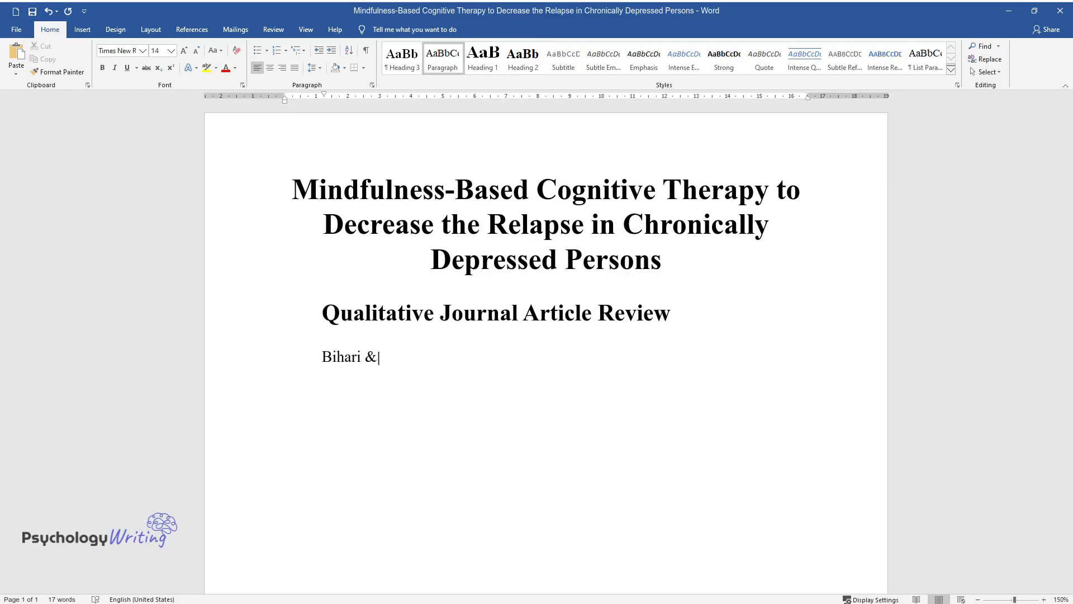
text( Mullan. Relating mindfully: A qualitative explorat)
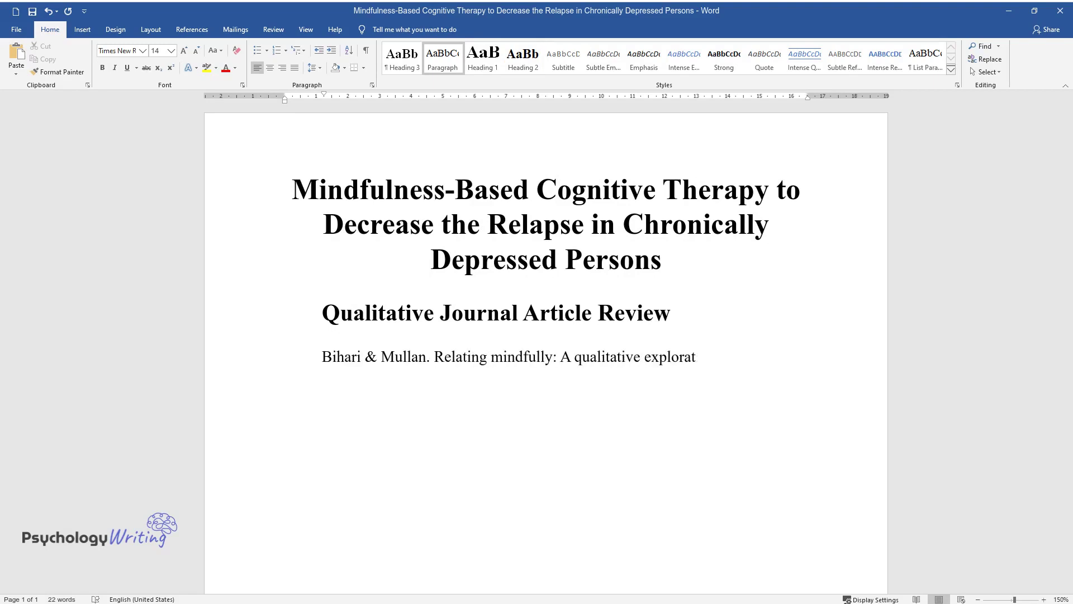
text(changes in)
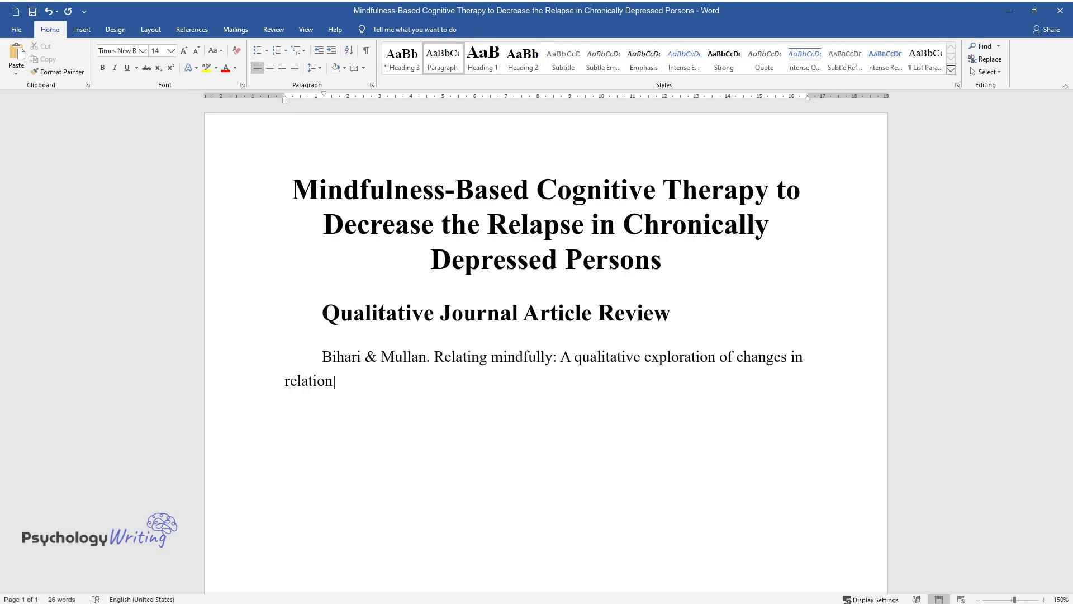
text(fulness)
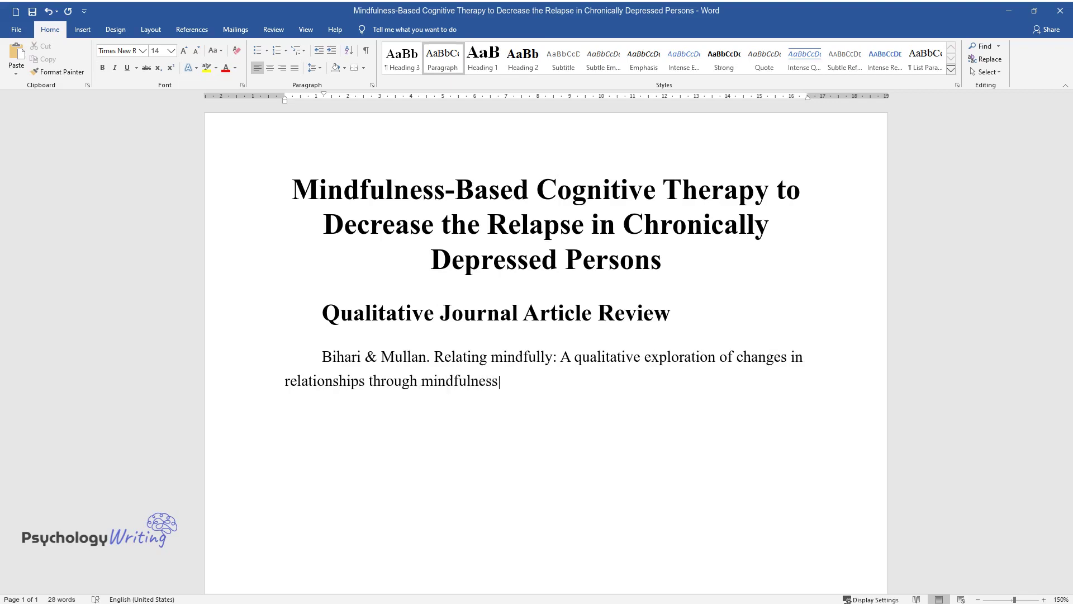
text(erapy.)
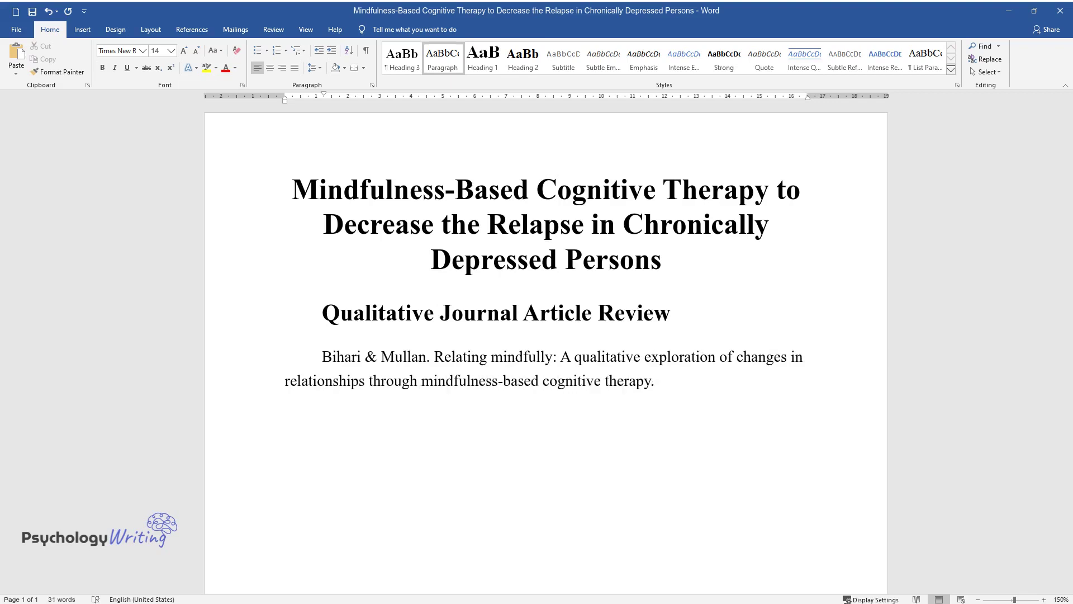
text( Mindfulness, 5, 46-59.)
key(Return)
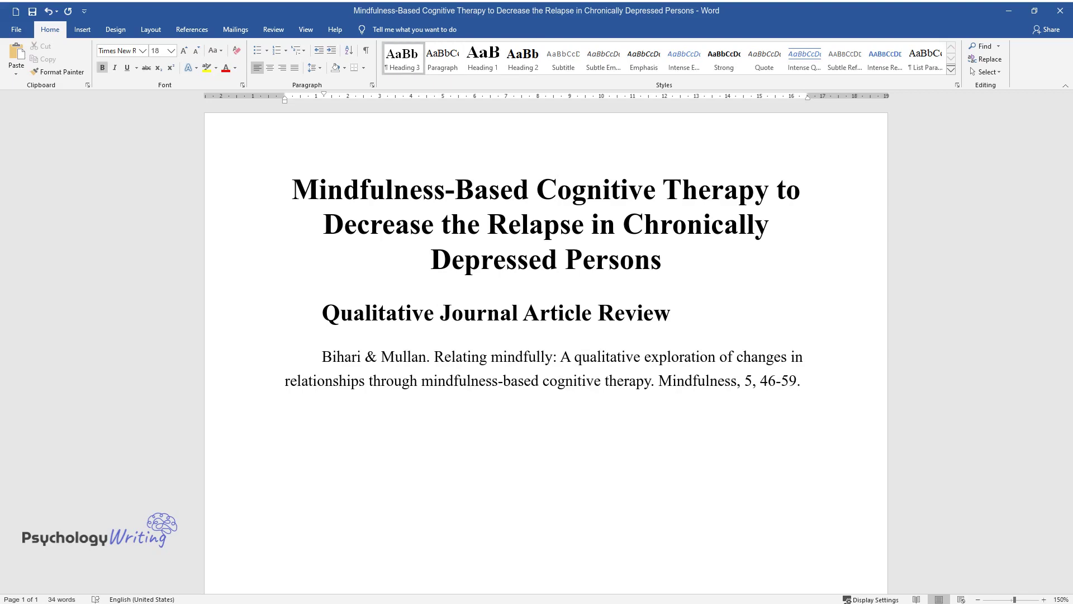
Add the 'Statement of Problem' heading and a paragraph on decreasing relapse in chronically depressed persons.
text(Statement of Problem)
scroll(546, 265, down, 2)
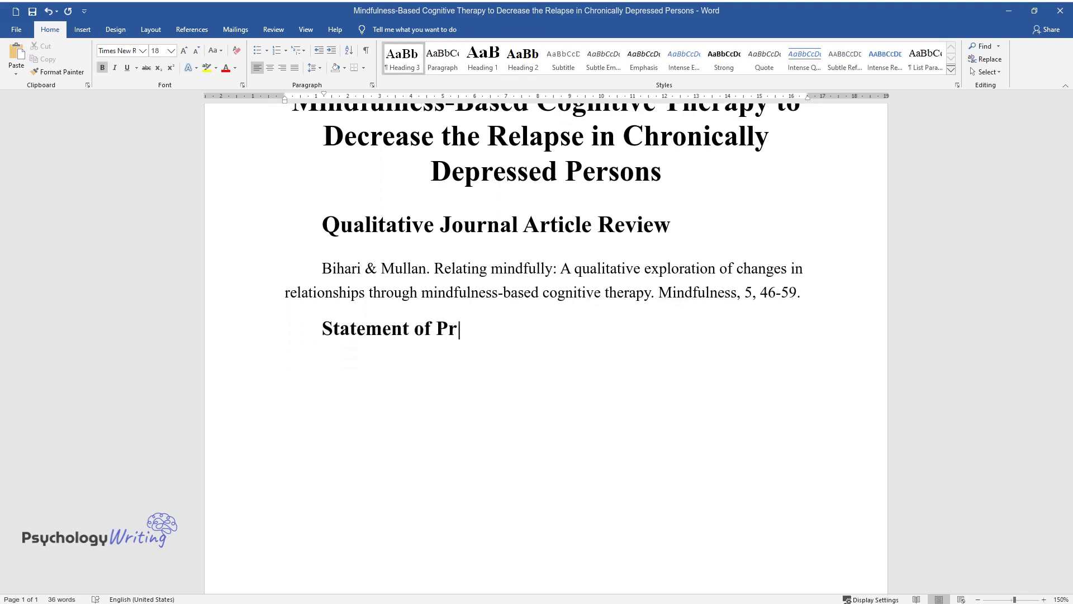
key(Return)
text(This art)
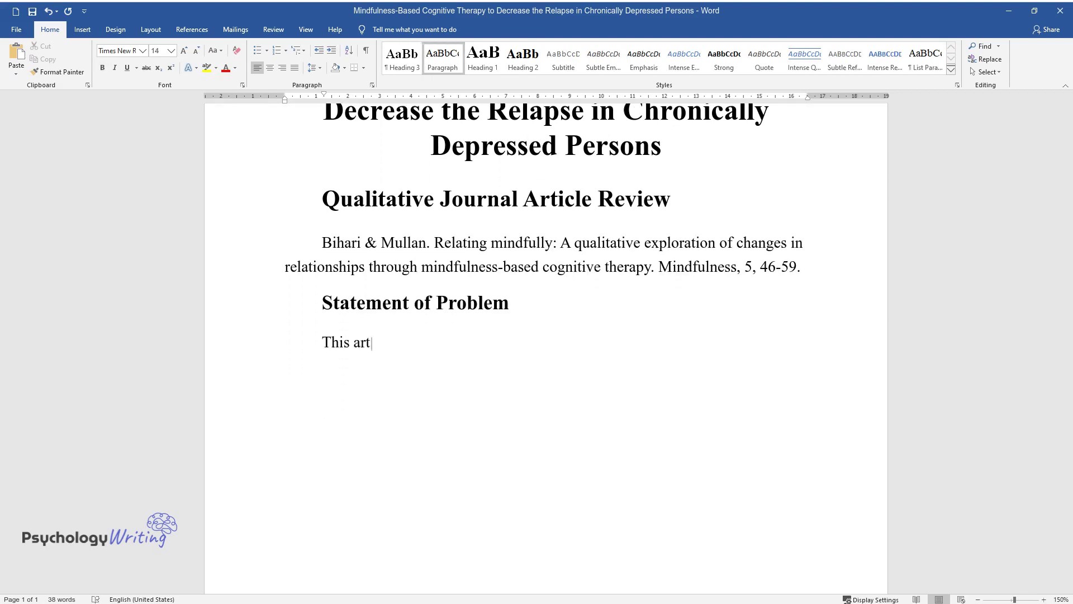
text(icle addresses the need to decreas)
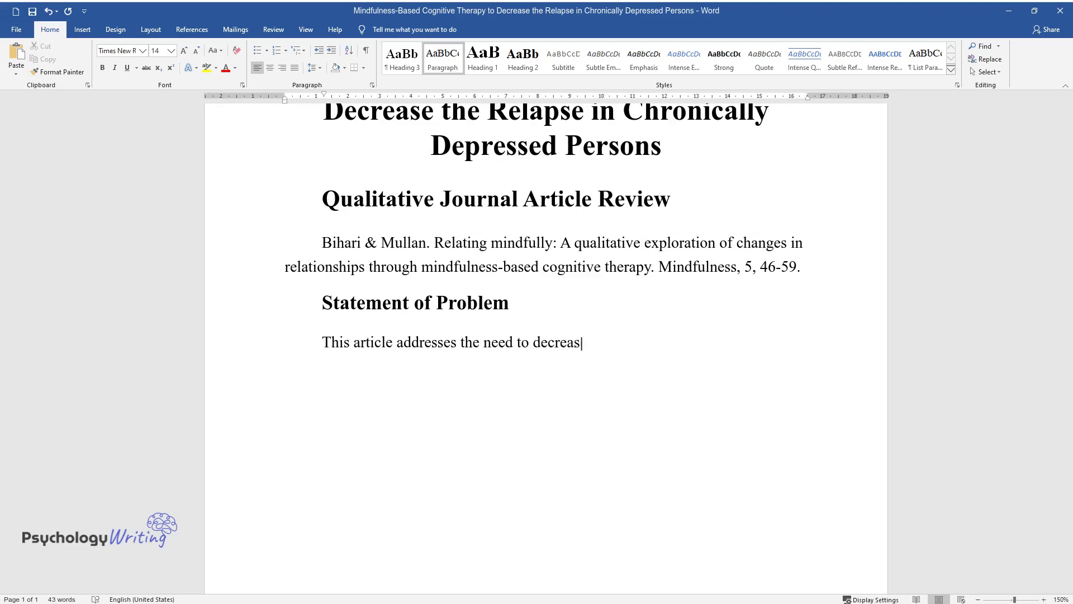
text(e the possibility of relapse in ch)
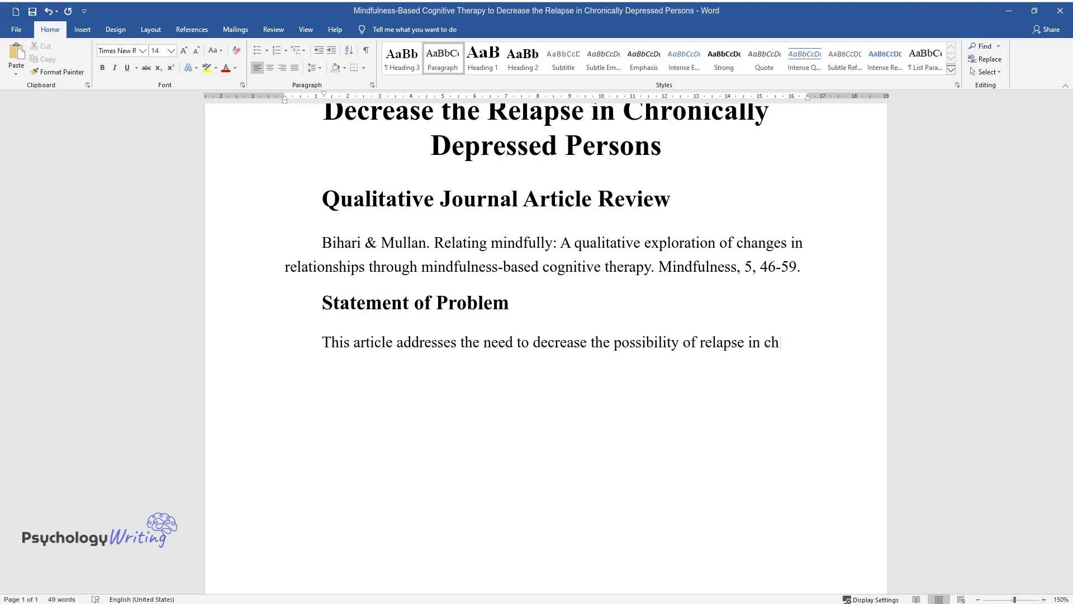
text(ronically depressed persons. The r)
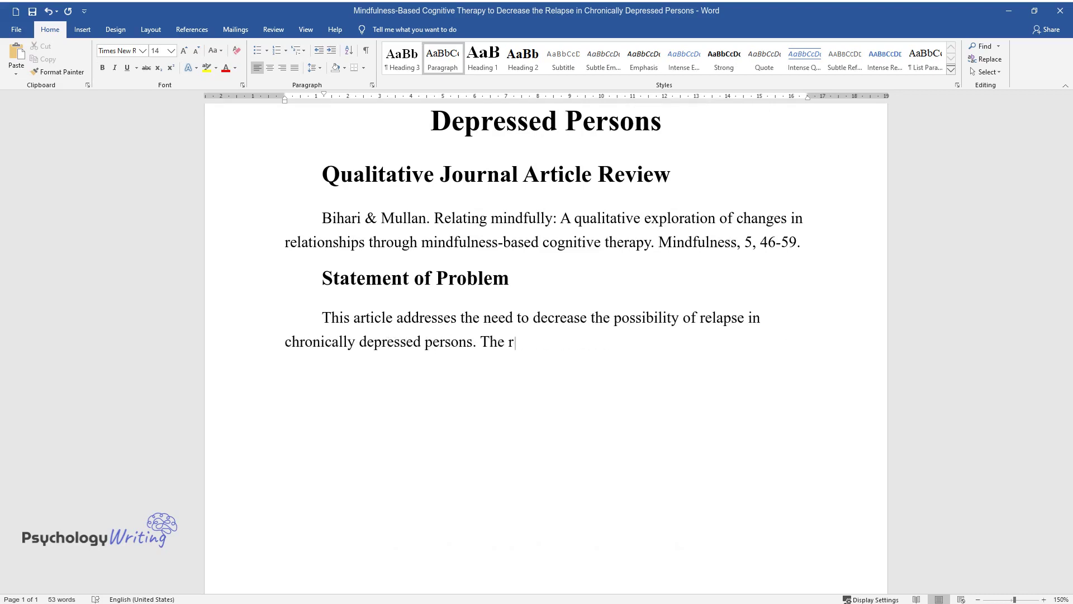
text(esearchers analyze the relationshi)
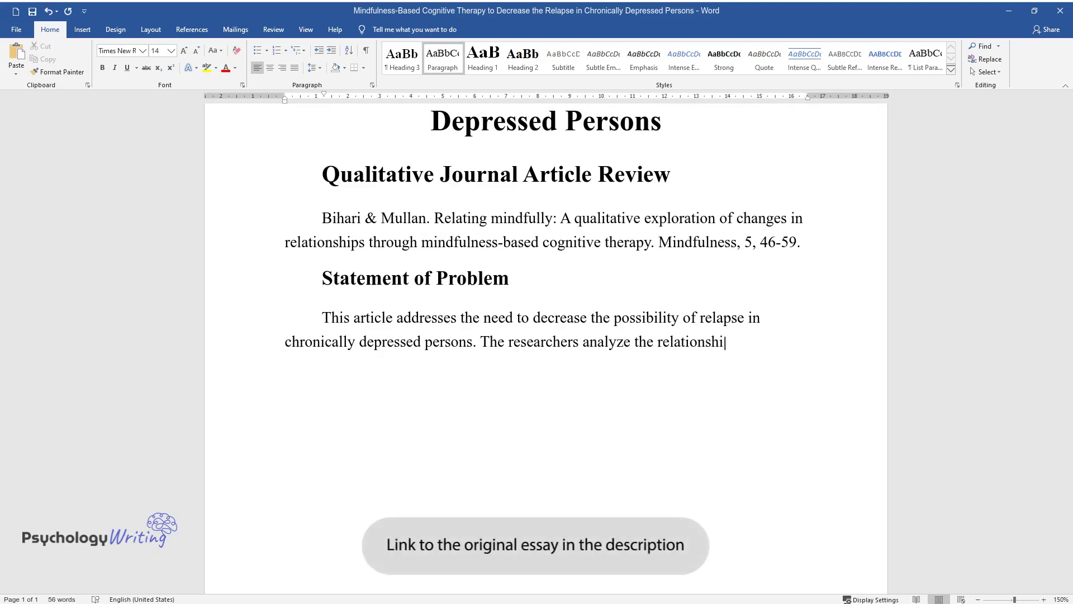
text(ps between interpersonal processes)
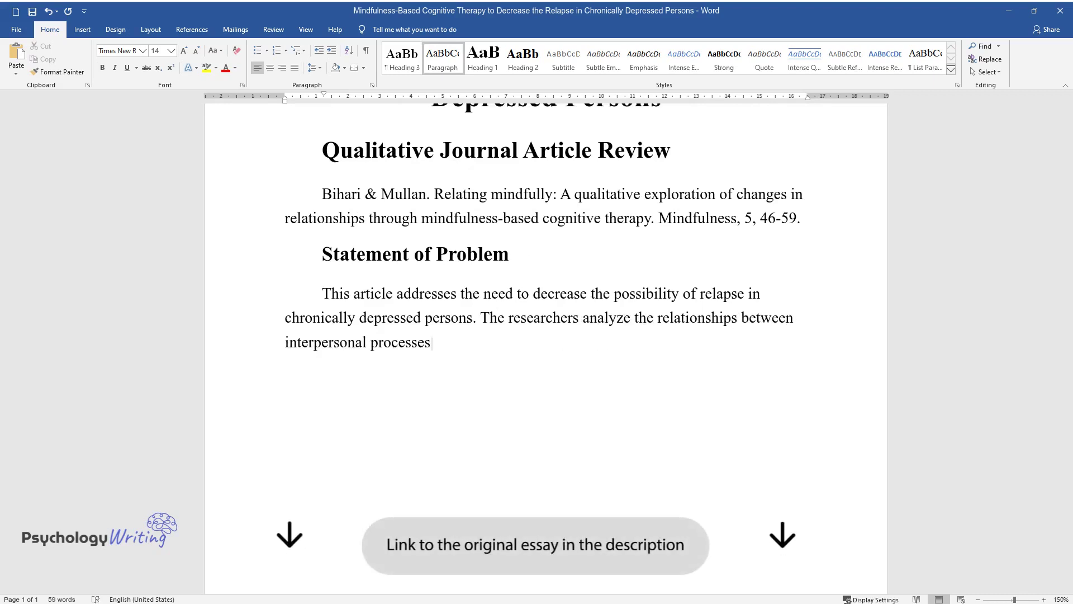
text(, chronic depression, and mindfuln)
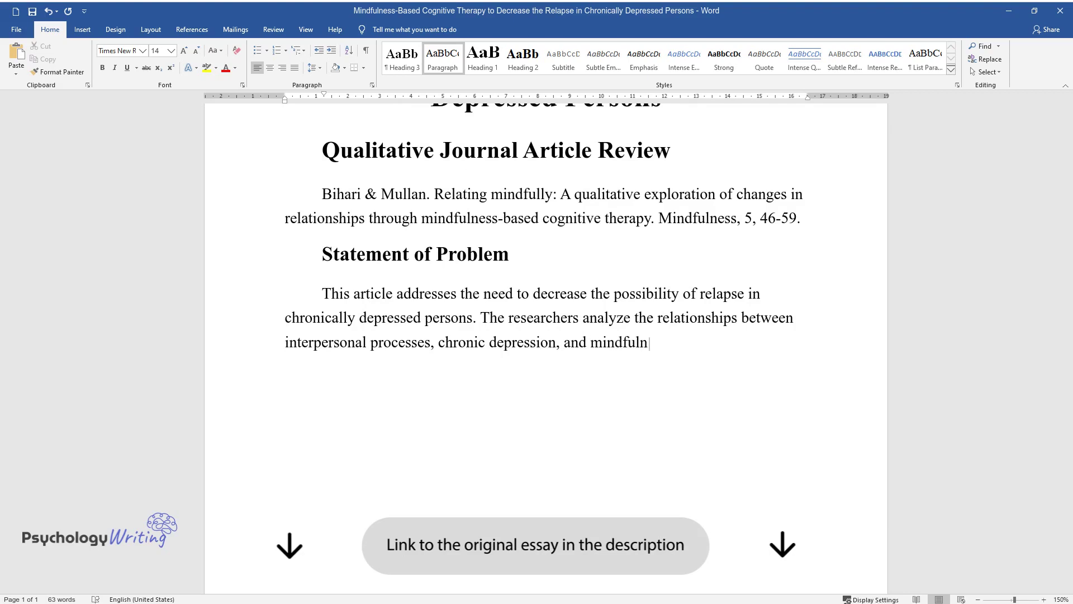
text(ess-based cognitive therapy (MBCT)
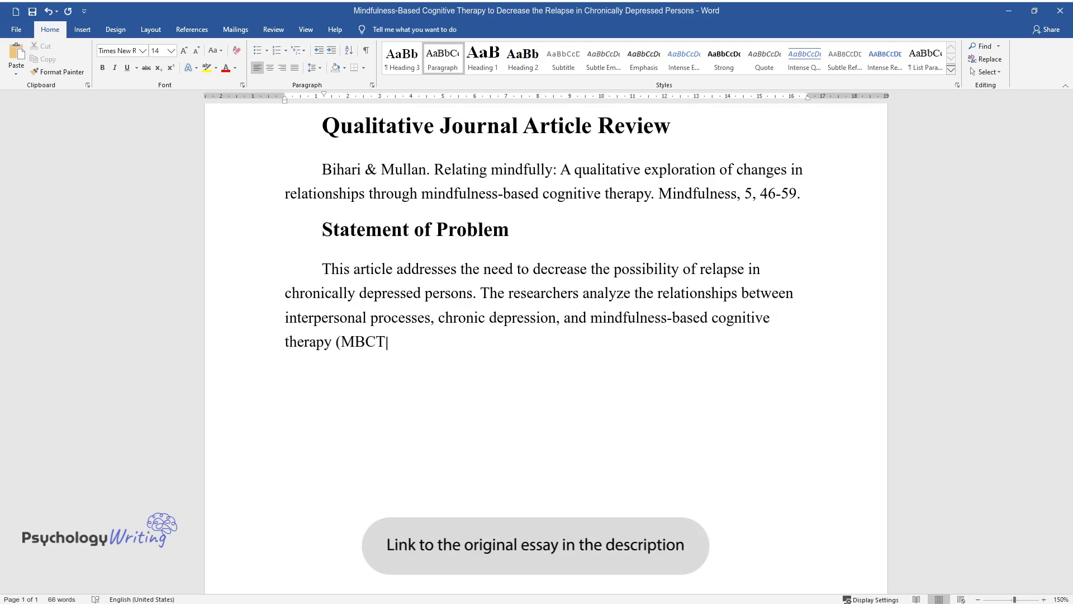
text(). Since "people with chronic depression may themse)
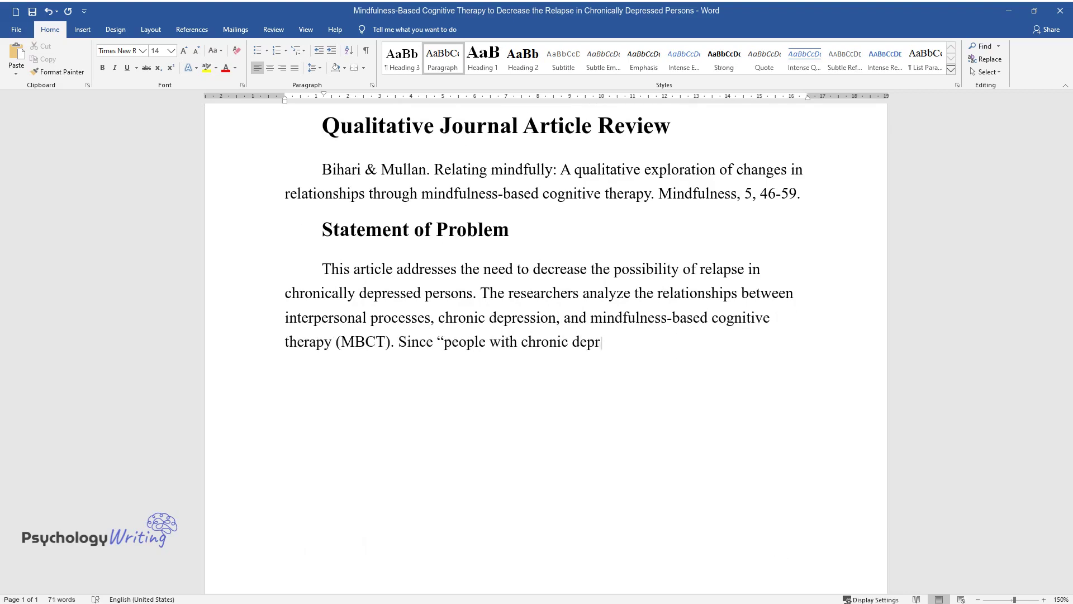
text(lves (unintention)
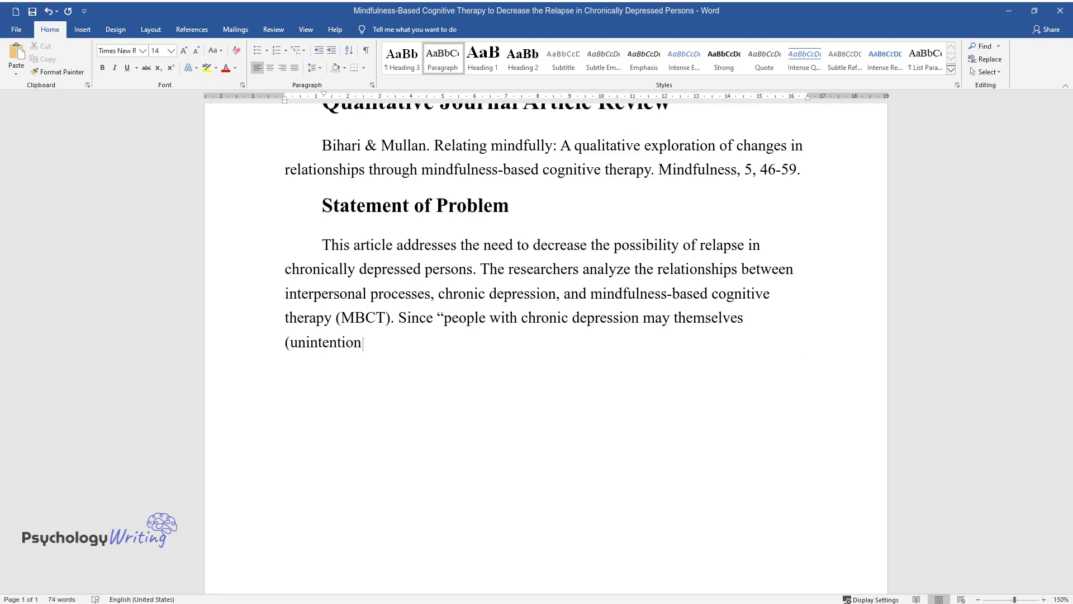
text(ally) actively generate interperso)
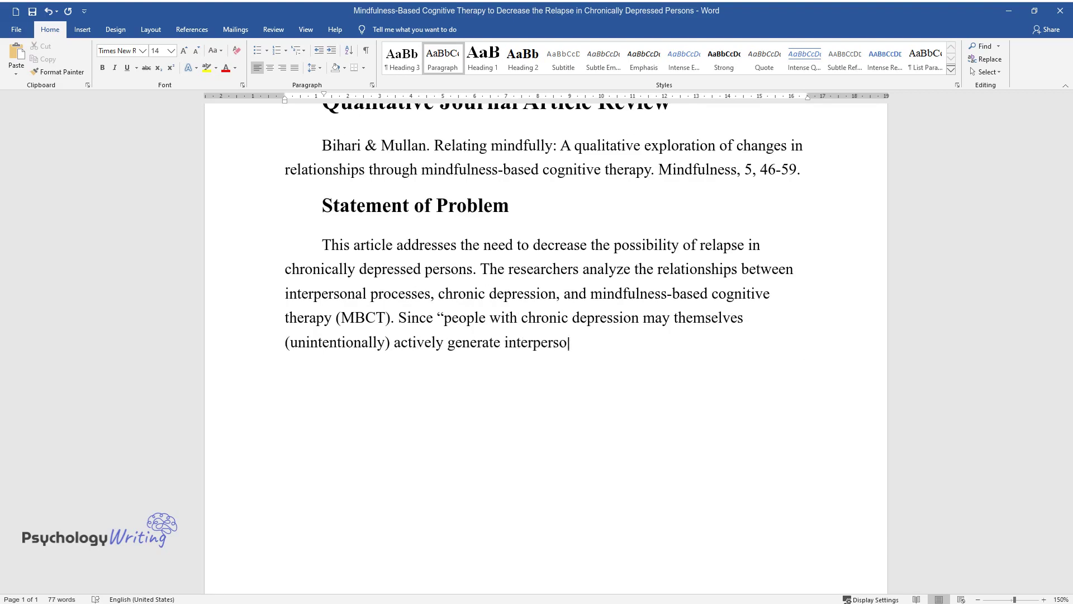
text(nal stress," it is extremely important to thoroughl)
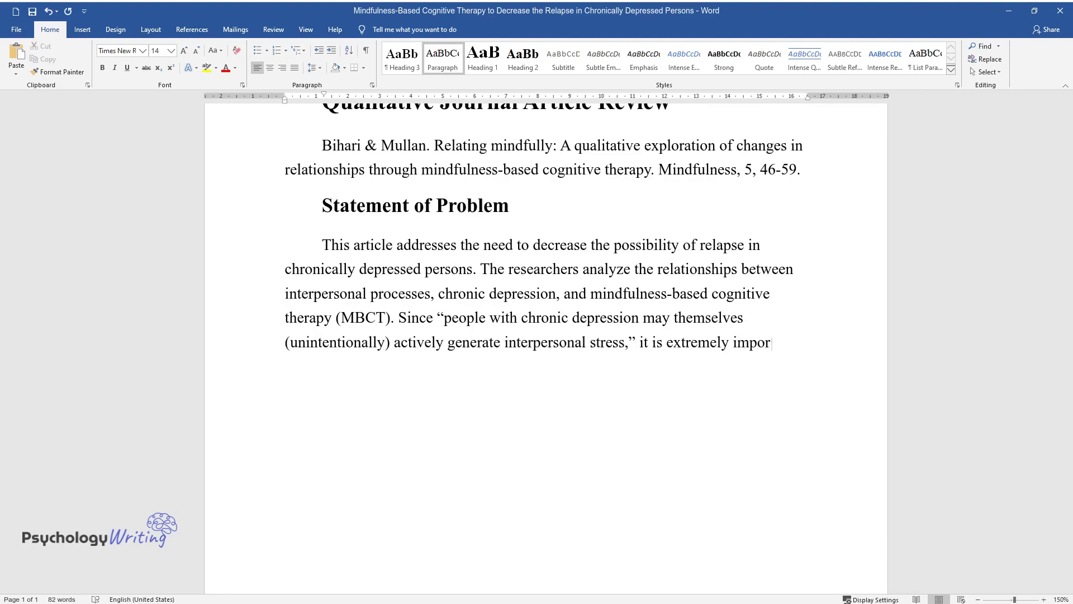
text(y explore the iss)
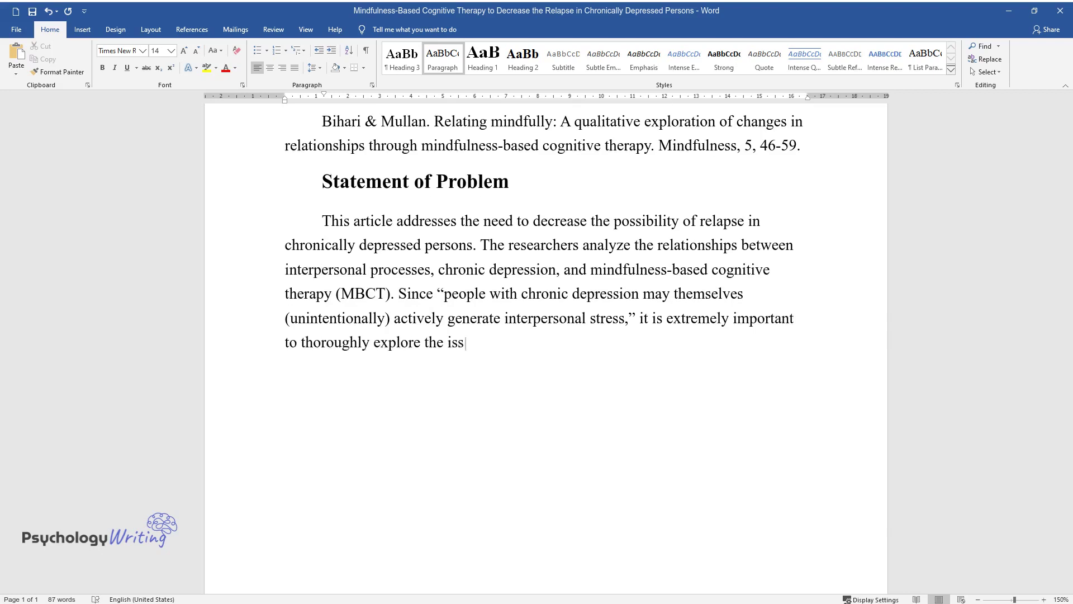
text(ue and contribute to the development of the theoretical model that )
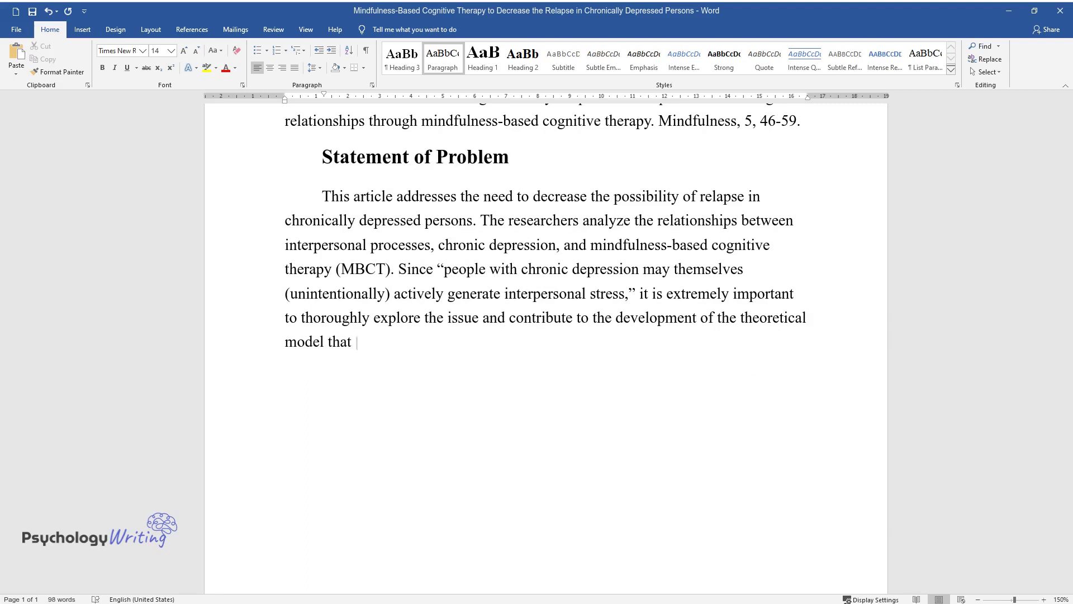
text(will underpin MBCT.)
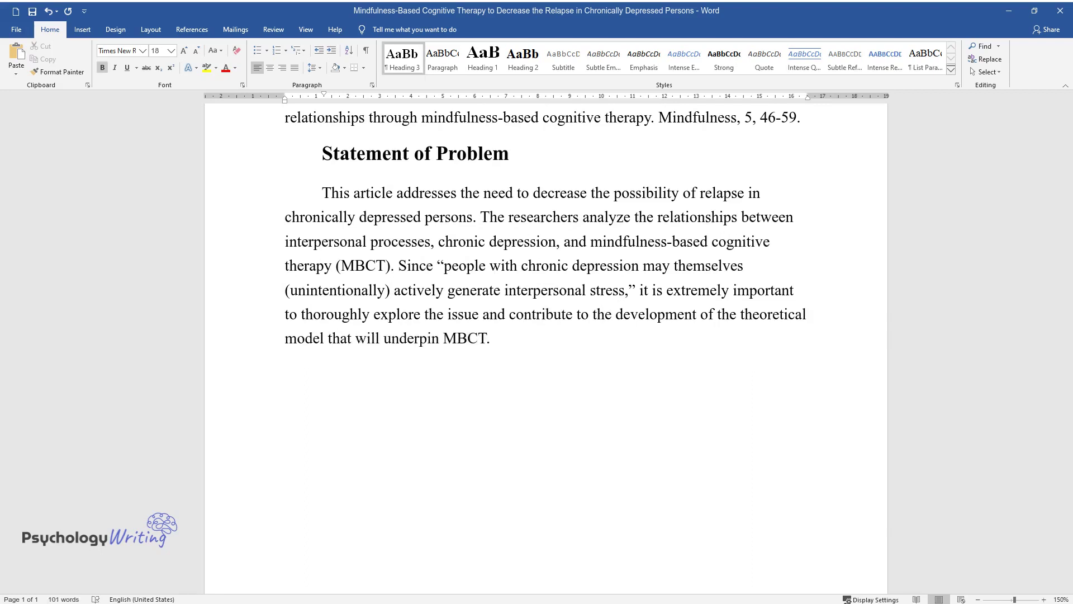
key(Return)
Add the 'Literature Review' heading with a paragraph on prior studies, MBSR and defining mindfulness.
text(Literature Review)
key(Return)
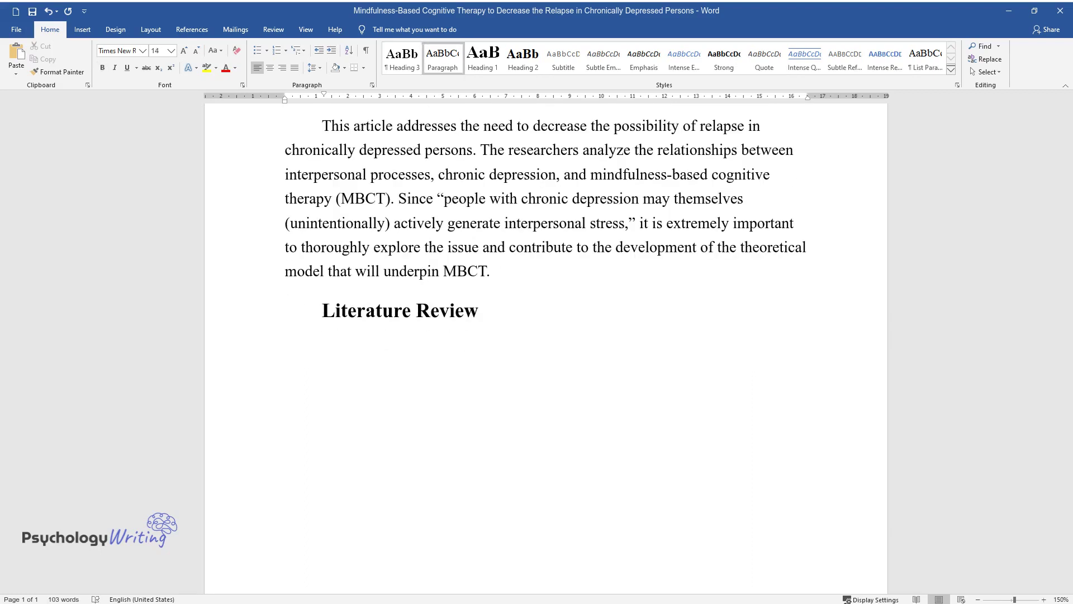
text(Many studies)
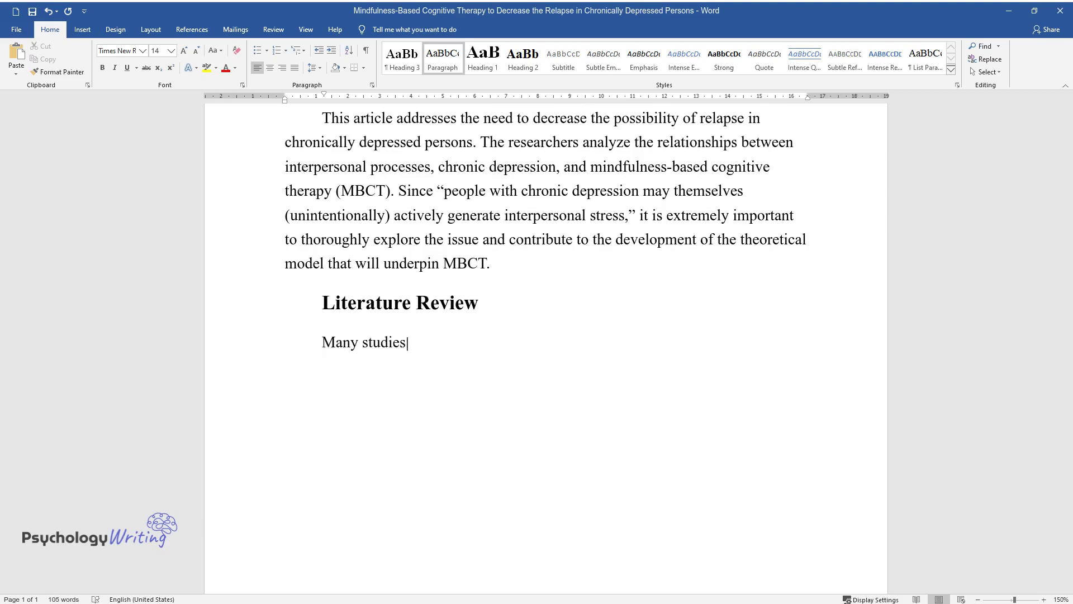
text( guided and precipitated this re)
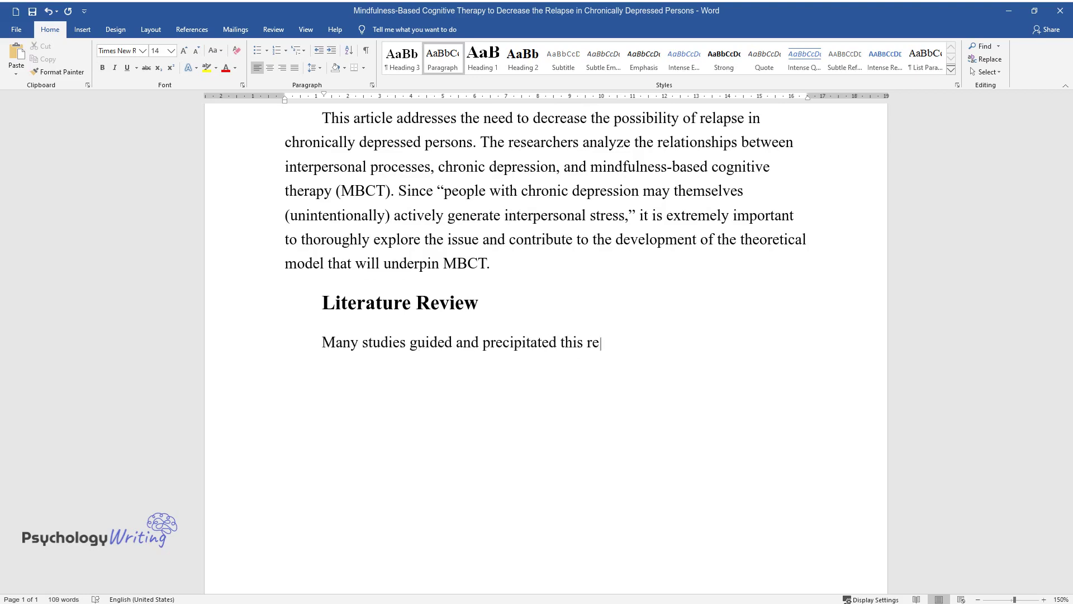
text(search. For example, the author)
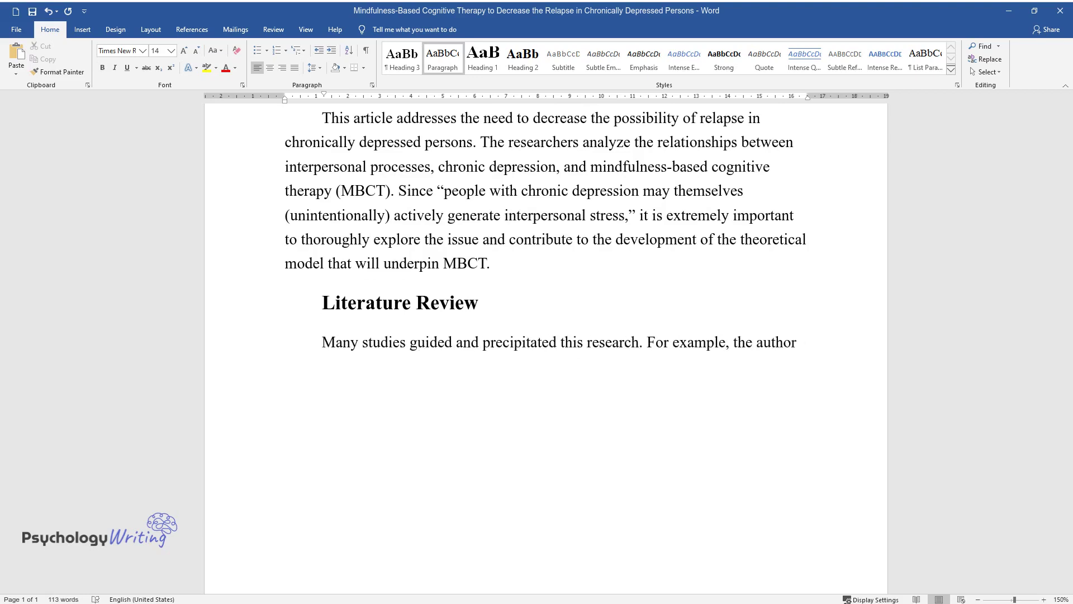
text(s discuss the “differen)
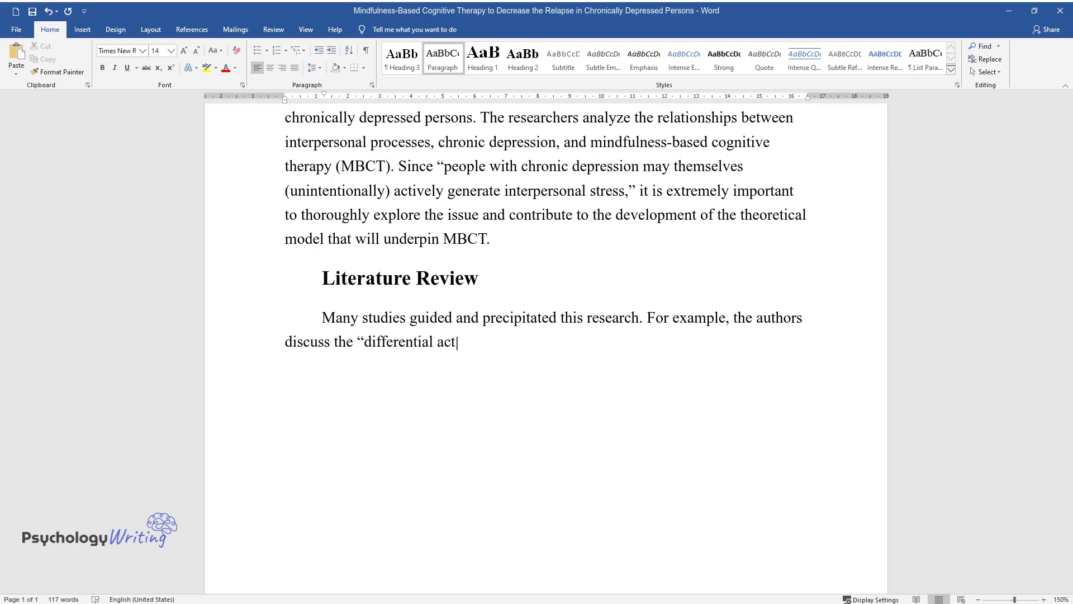
text(tial activation hypothesis,” or the inte)
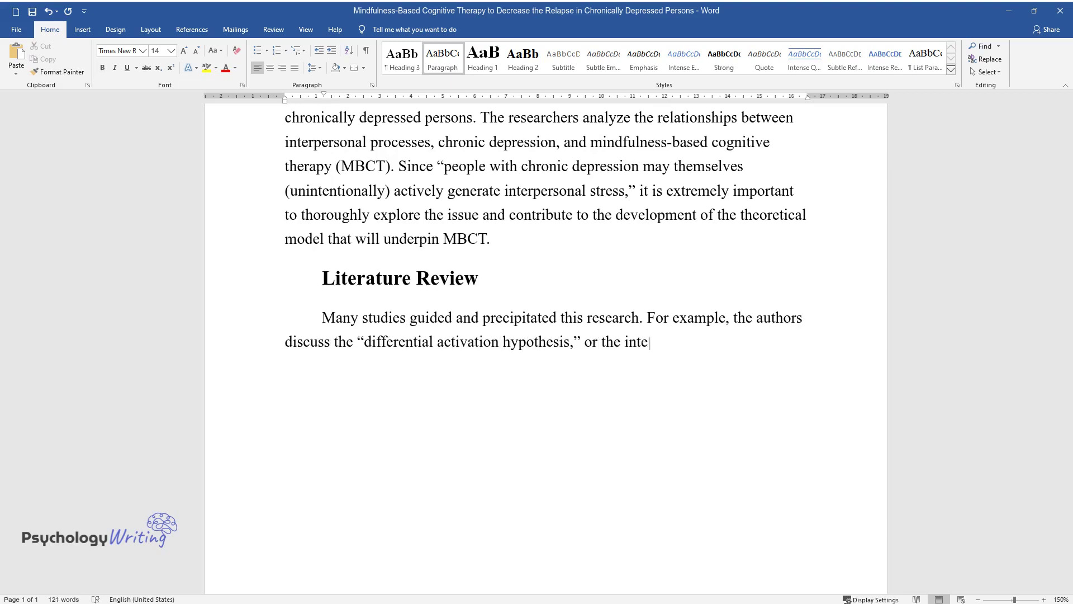
text(racting cognitive subsystems mo)
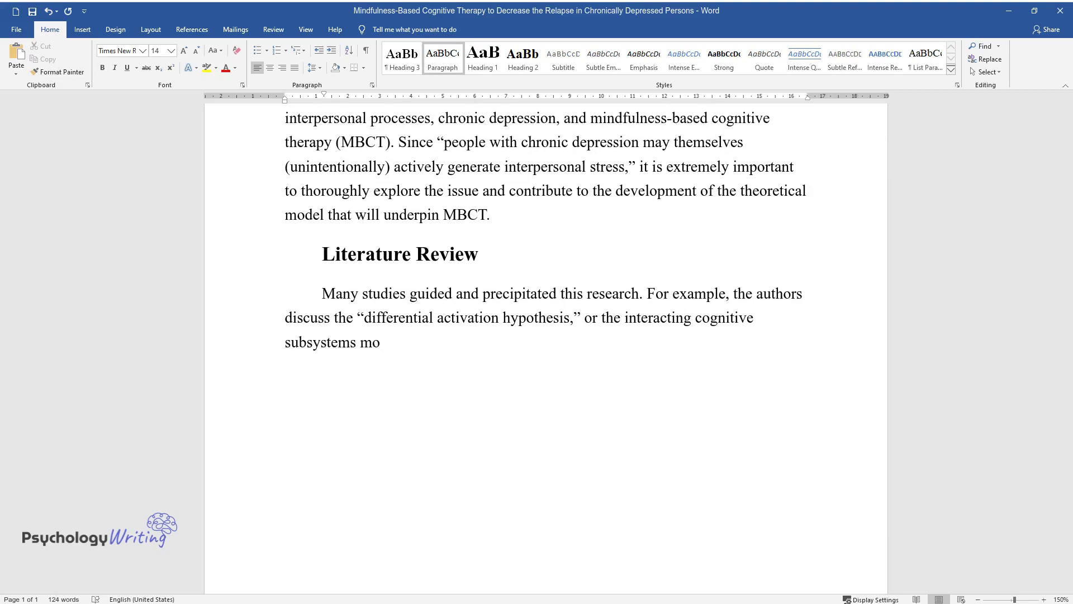
text(del (ICS) described by Teasdale)
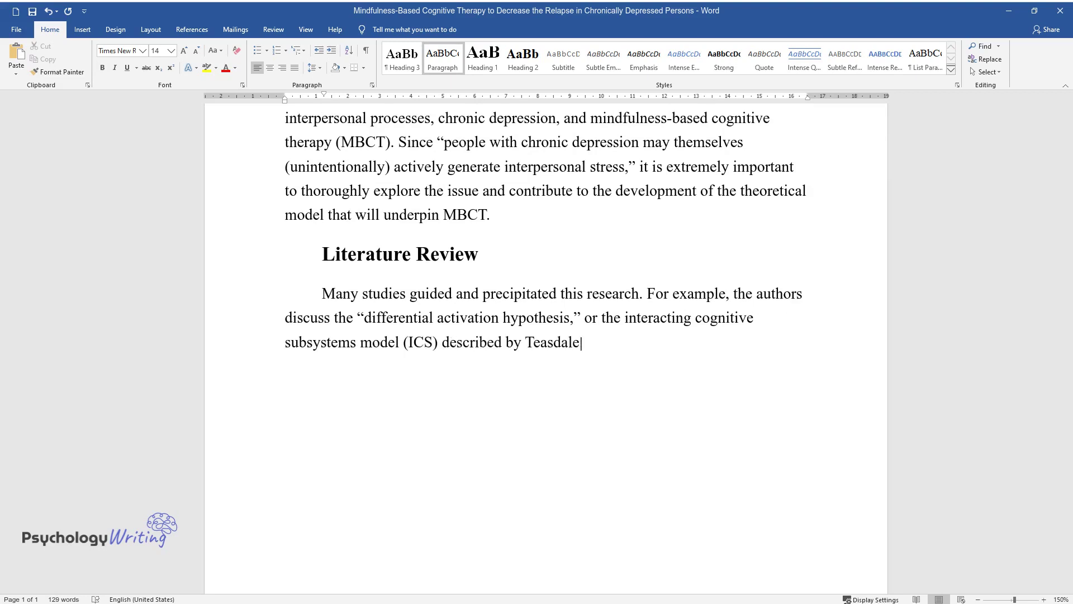
text( and Barnard. Further, they bas)
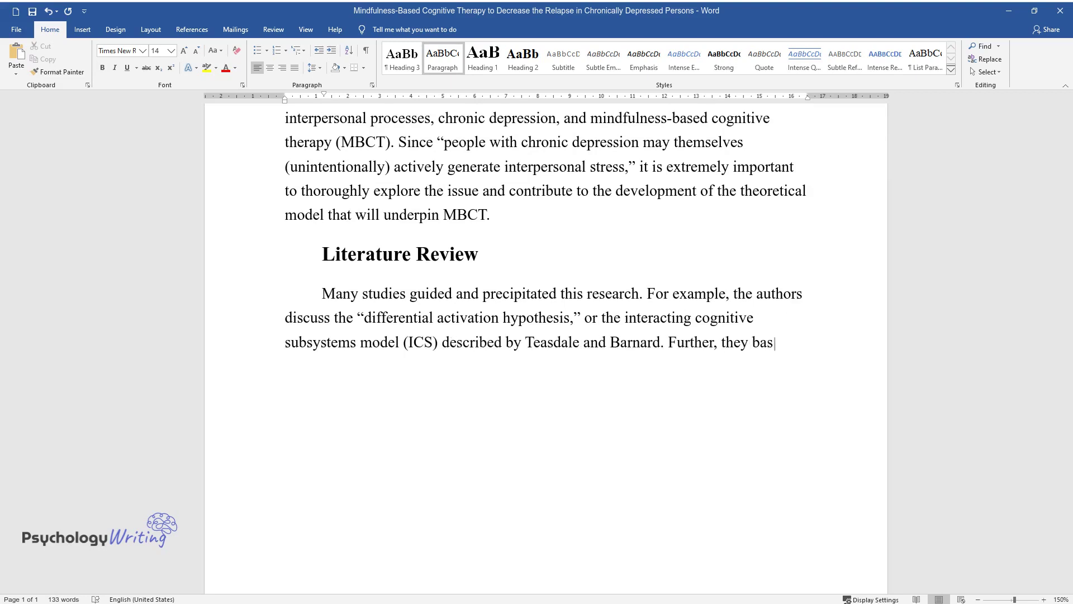
text(e their findings on qualitative)
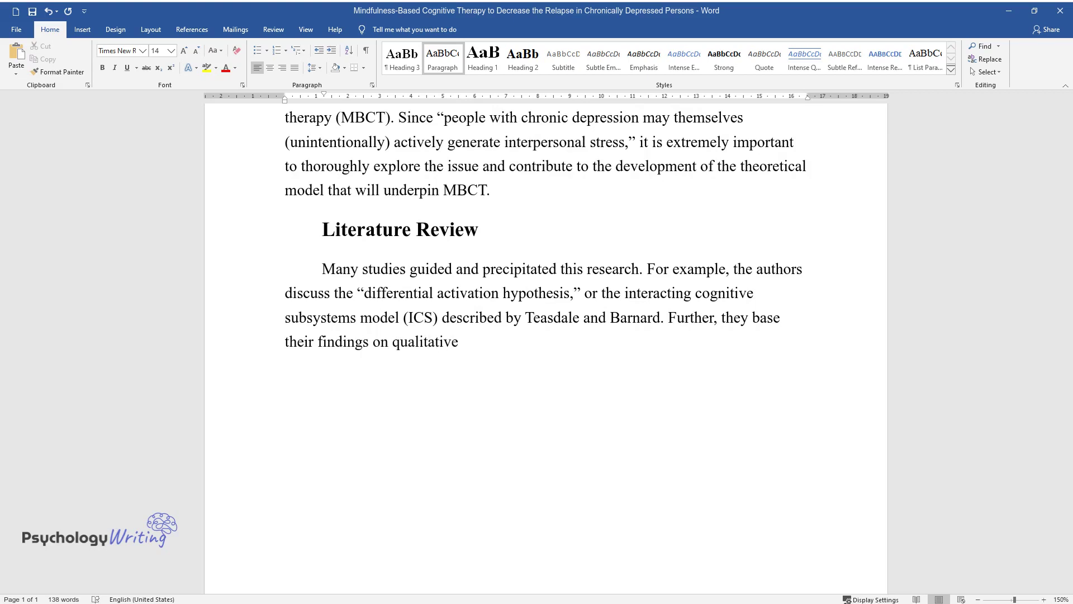
text( research by Allen et al., Smith)
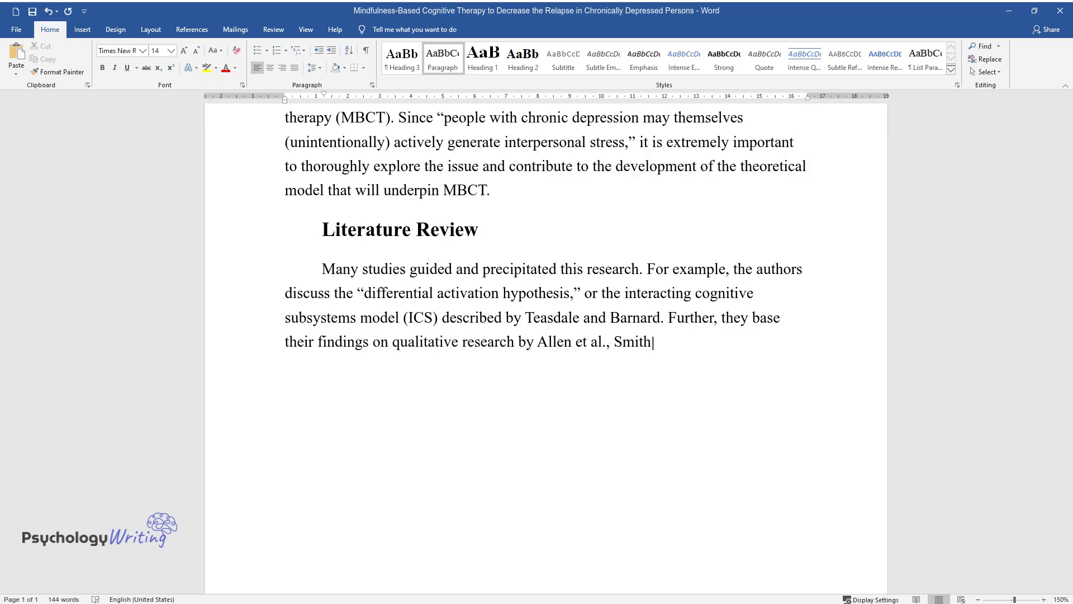
text( et al., and others. Finally, the authors mentioned tha)
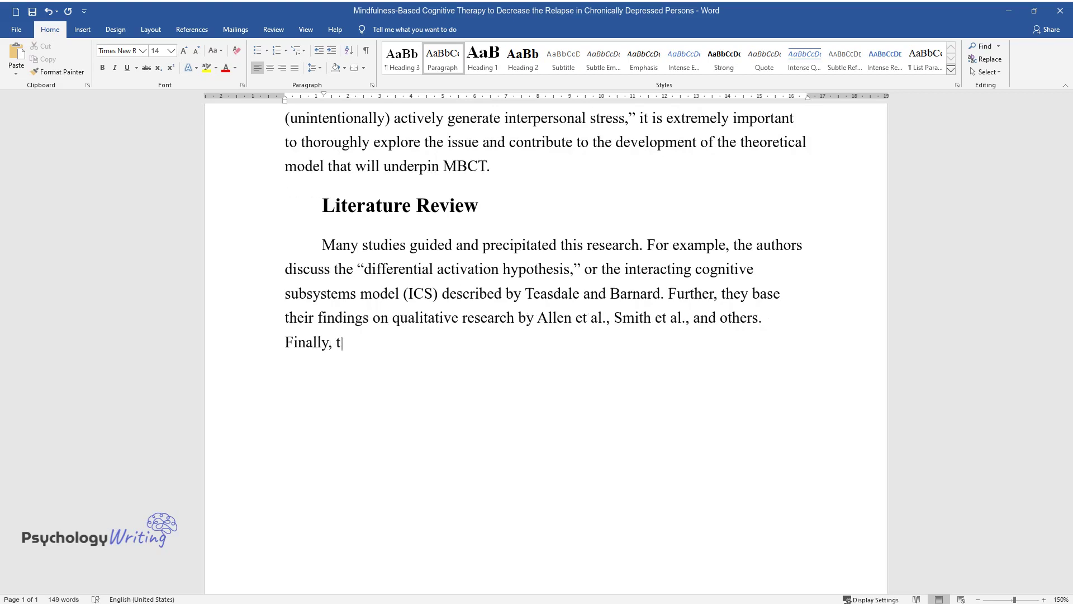
text(t MBCT)
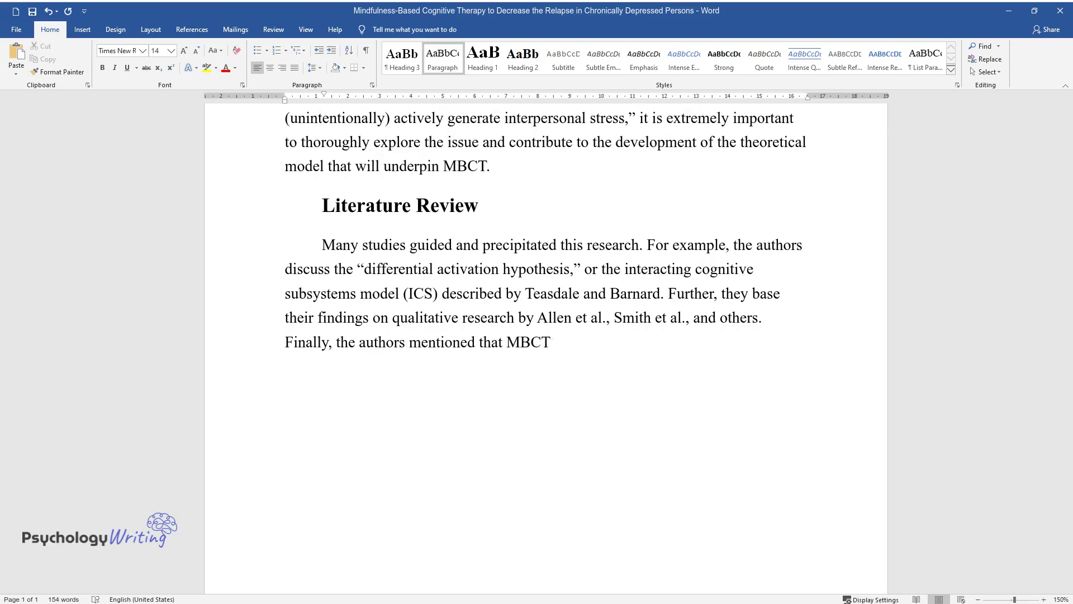
text( integrated components of the min)
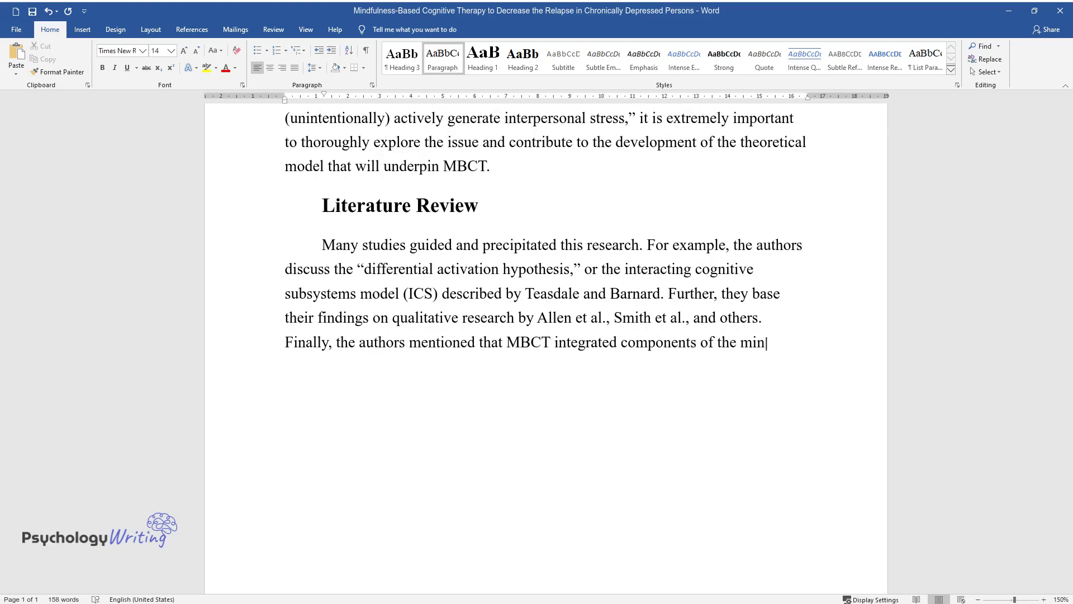
text(dfulness-based stress reduction)
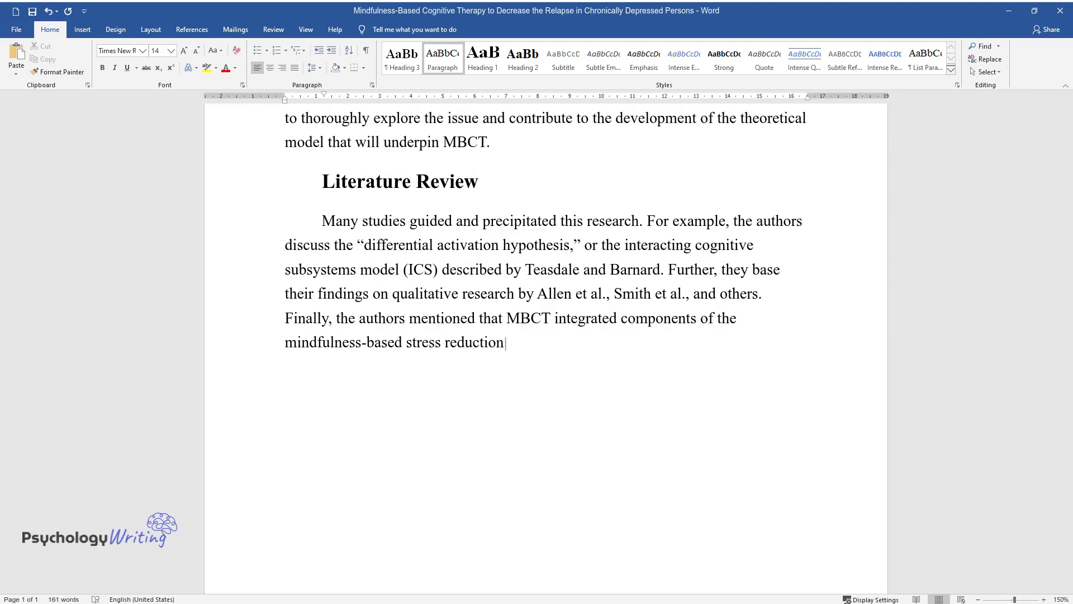
text( (MBSR) program created by Kaba)
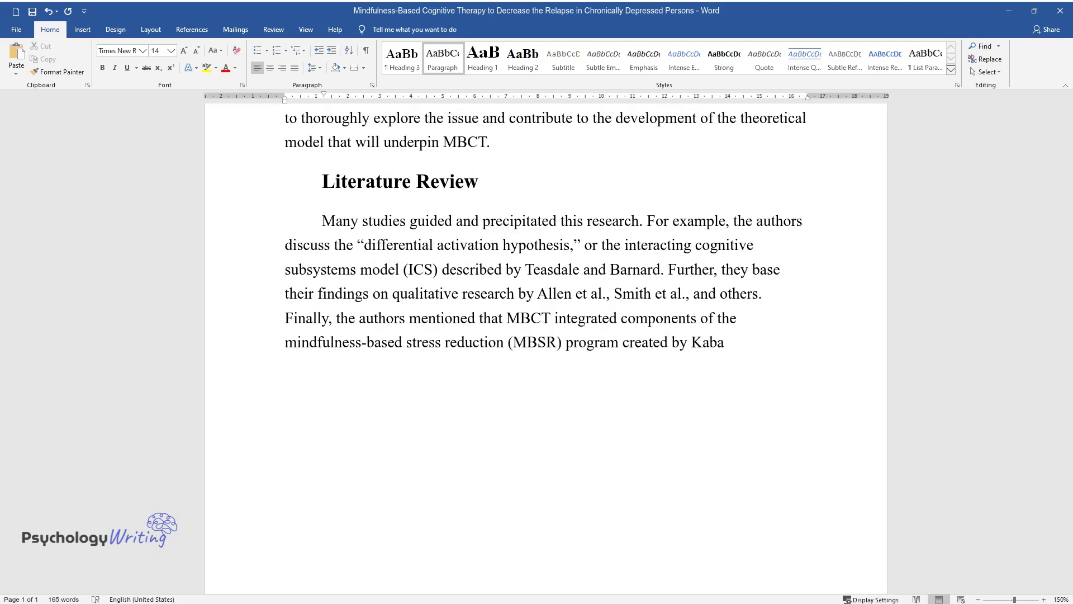
text(t-Zinn. This article focused on)
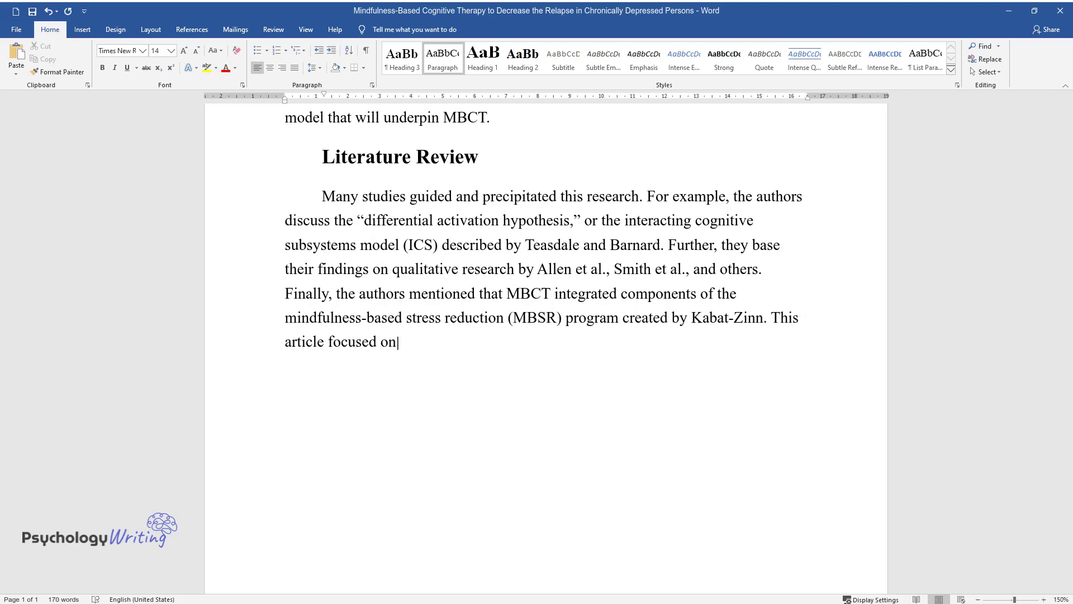
text( their definition of mindfulnes)
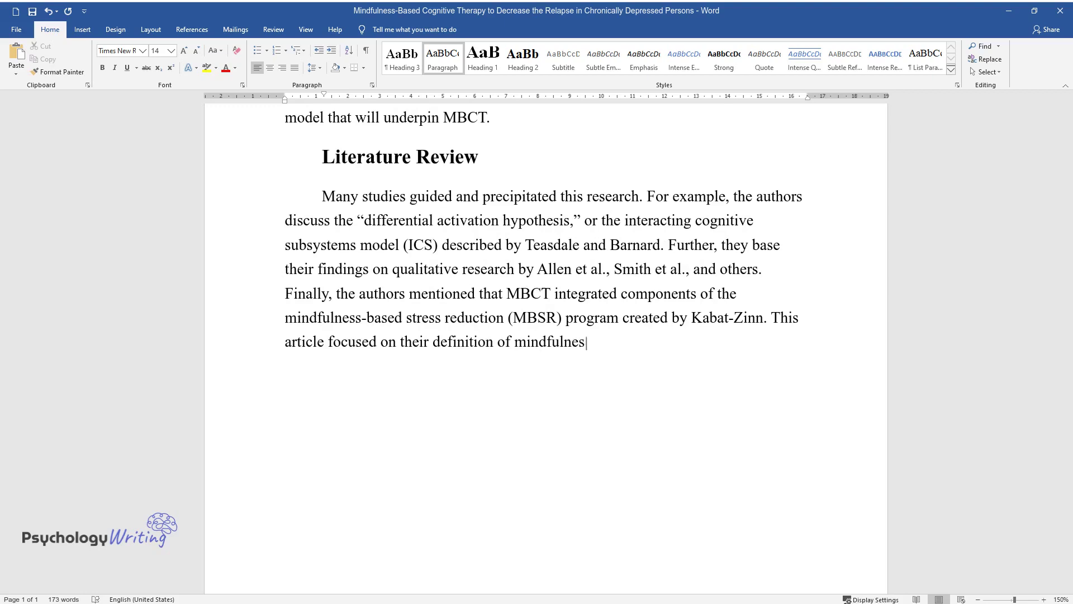
text(s as “paying attention in a part)
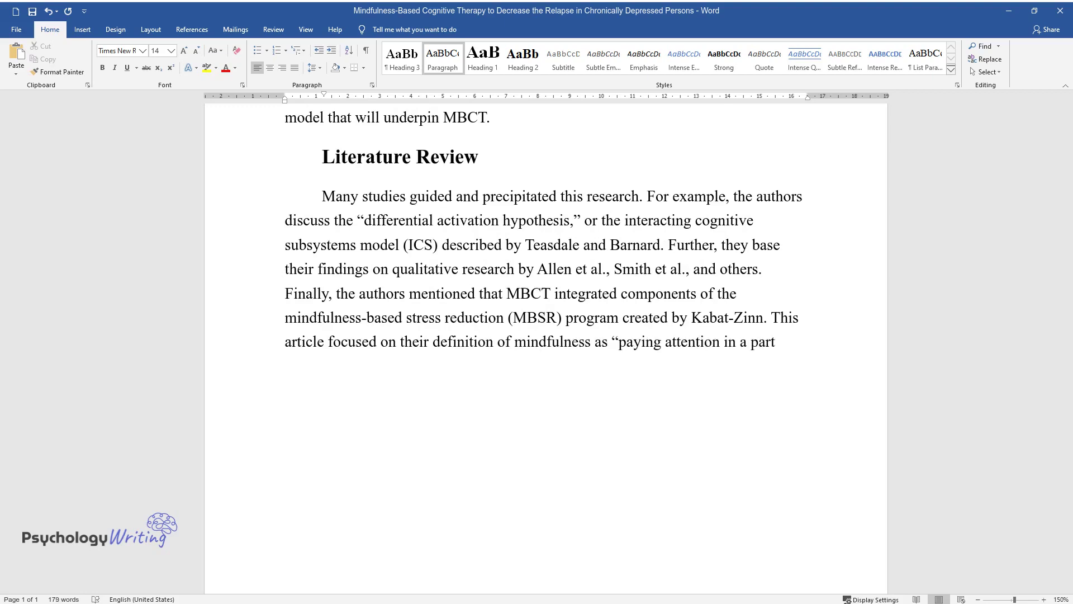
text(icular way: on purpose, in the )
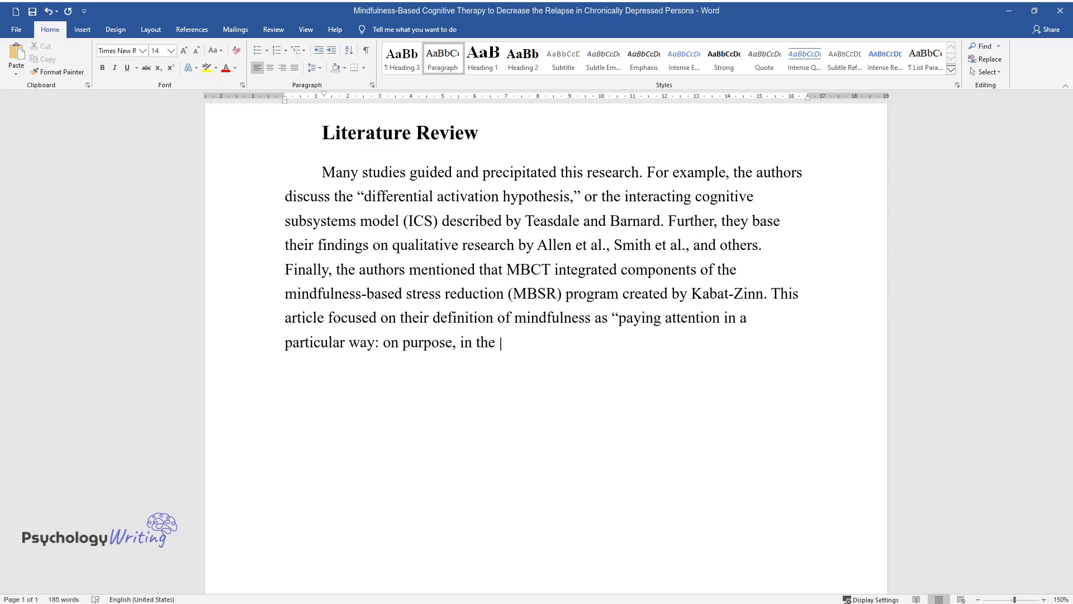
text(present moment, and non-judgmen)
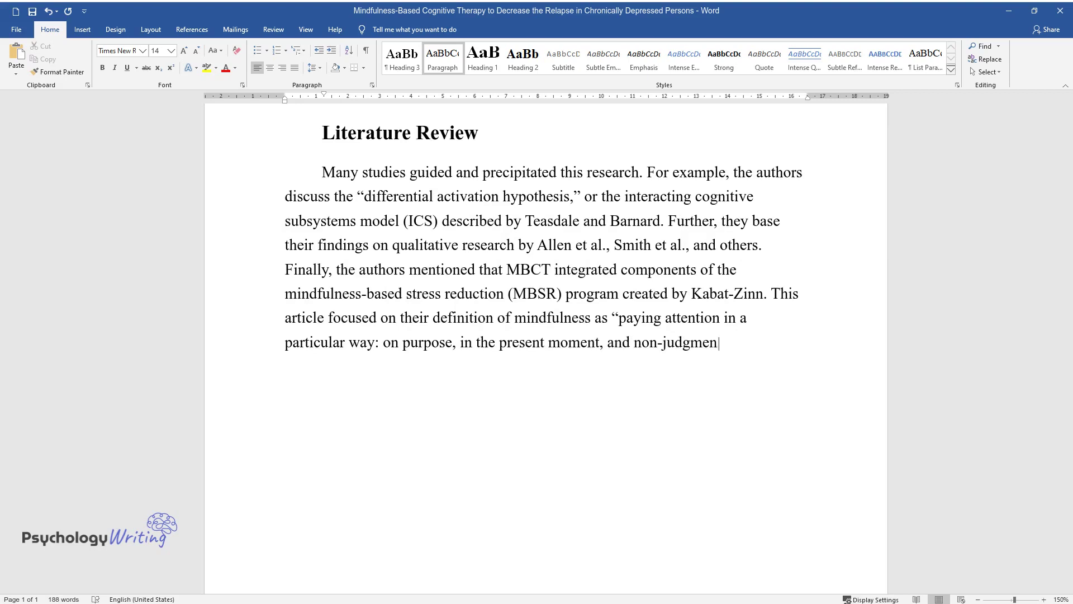
text(tally”.)
key(Return)
Add 'Research Questions Being Investigated' with a paragraph quoting the question on MBCT's interpersonal change processes.
text(Researc)
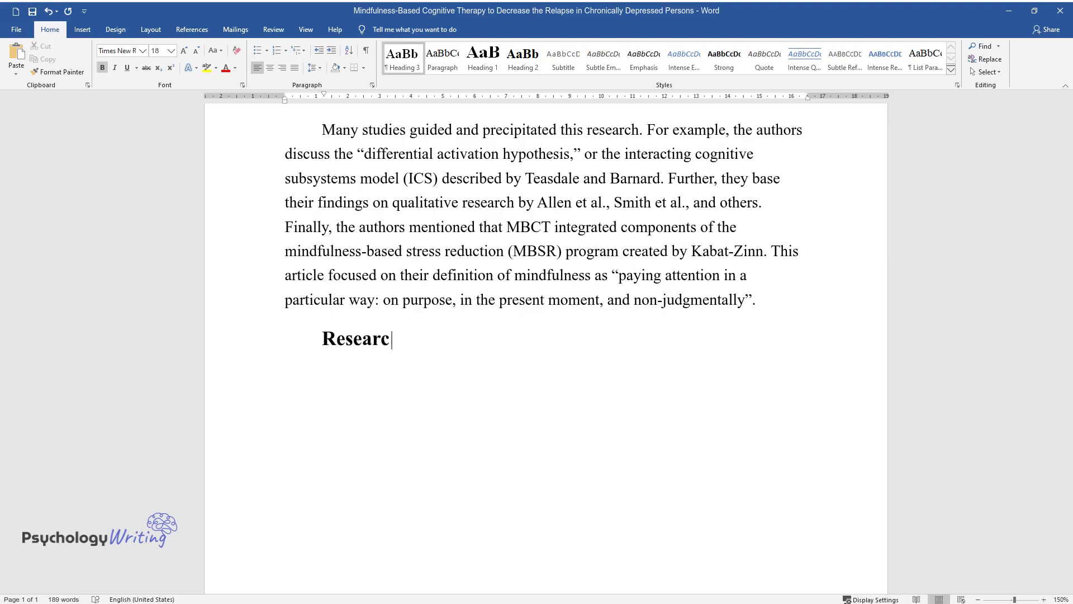
text(h Questions Being Investigated)
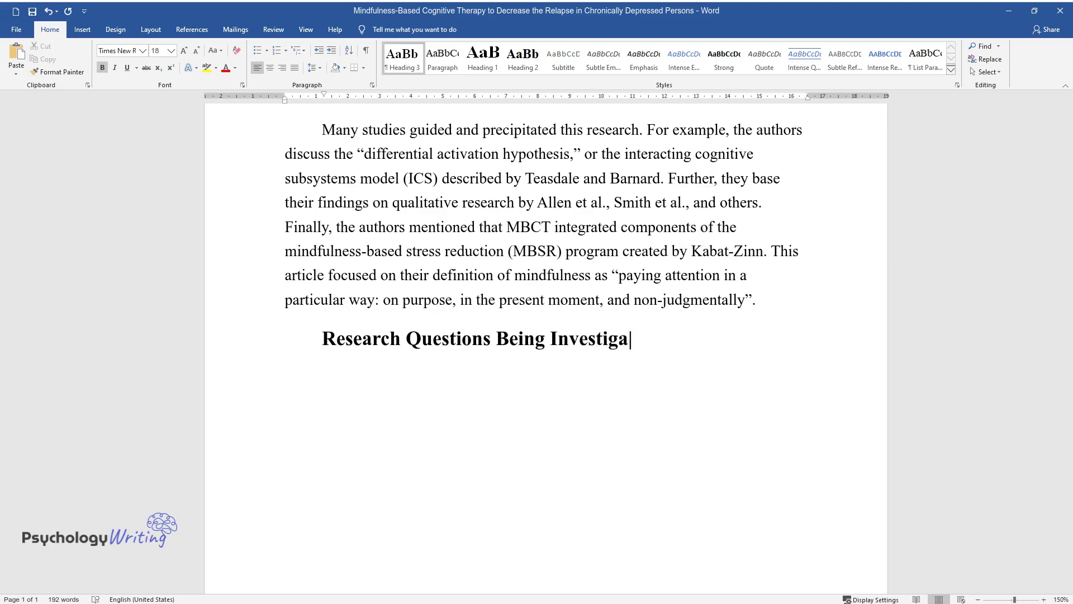
key(Return)
text(According t)
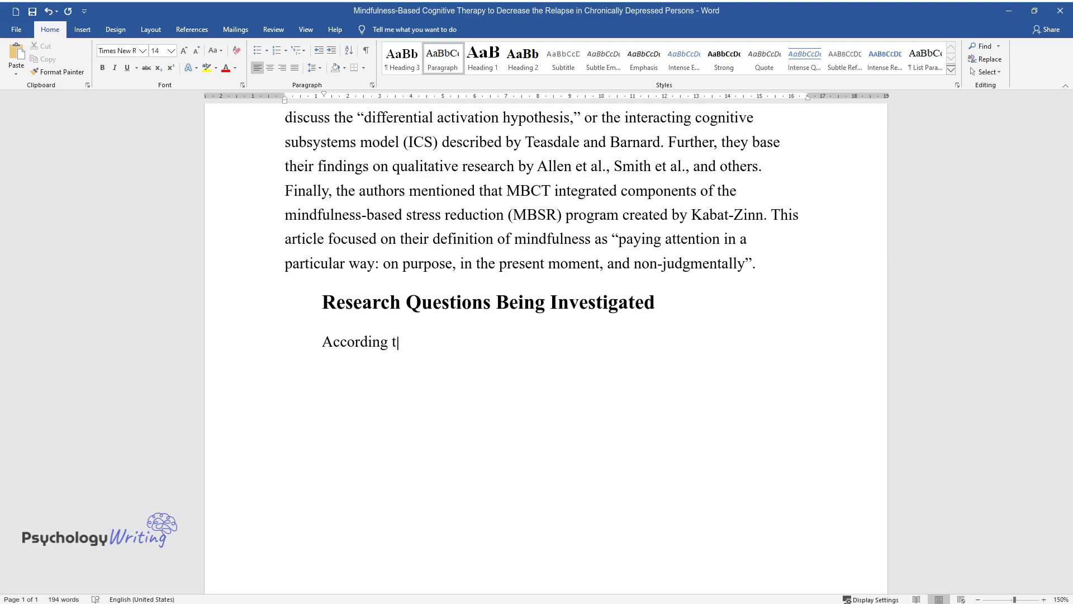
text(o Bihari & Mullan, the research q)
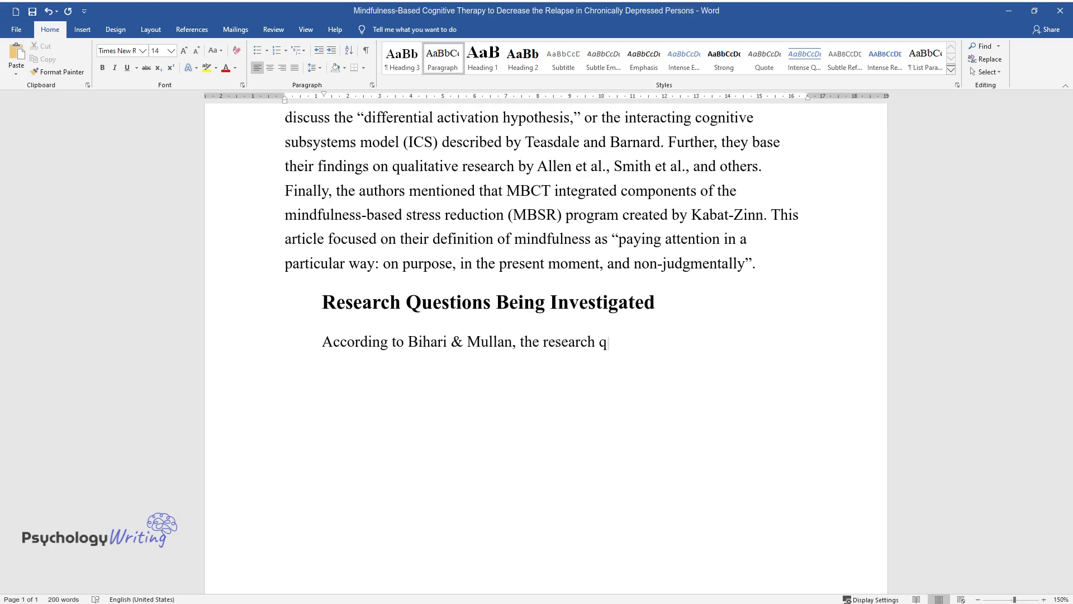
text(uestion was, "What are the interp)
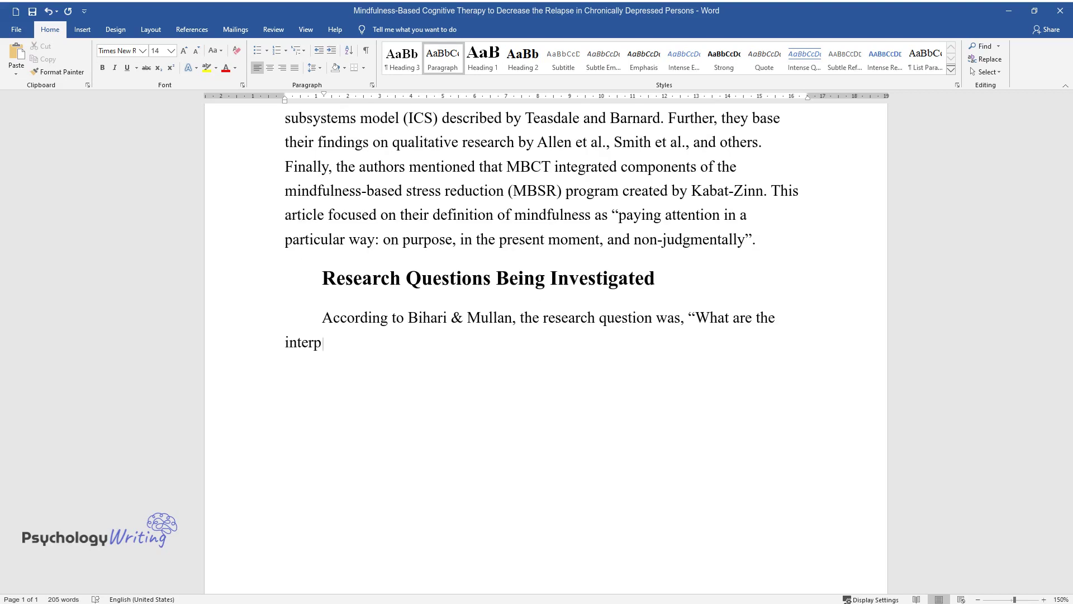
text(ersonal change processes associated with MBCT?".)
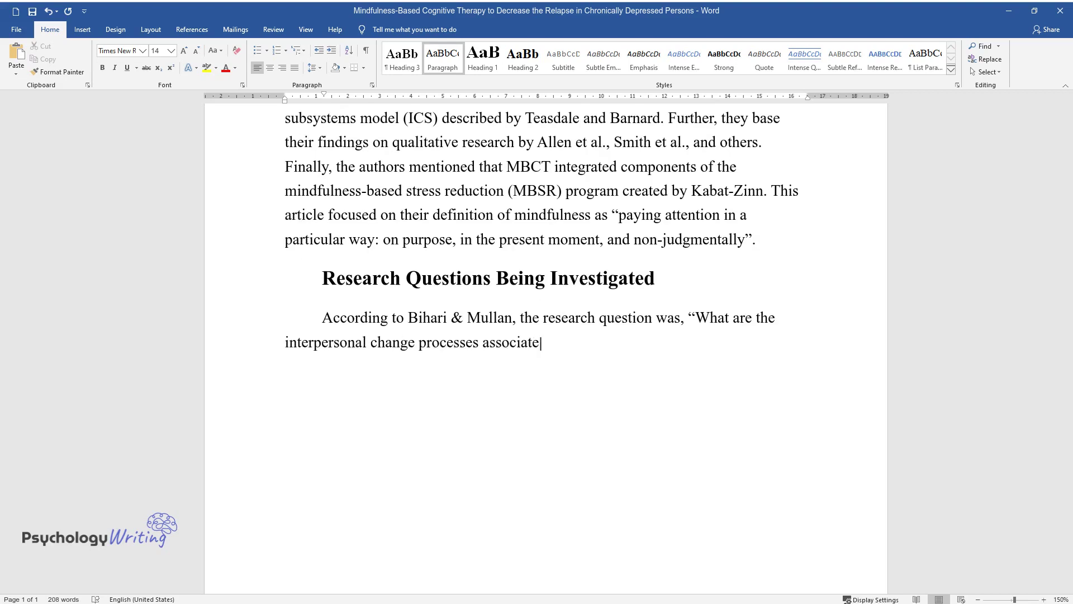
key(Down)
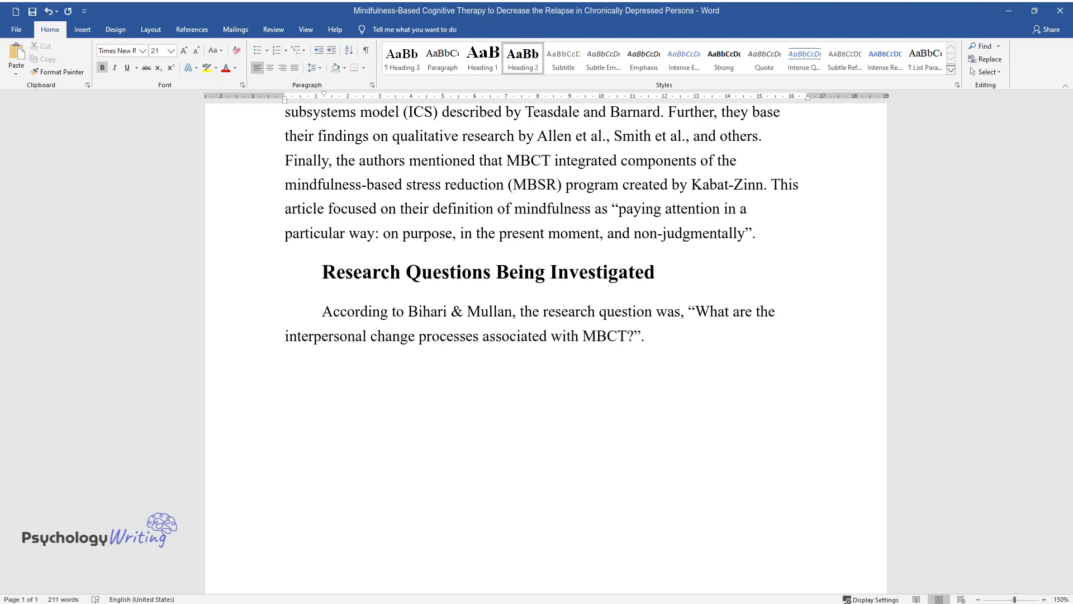
Add the 'Method' heading and a 'Participants' subheading describing the eleven MBCT program participants.
text(Method)
key(ctrl+alt+3)
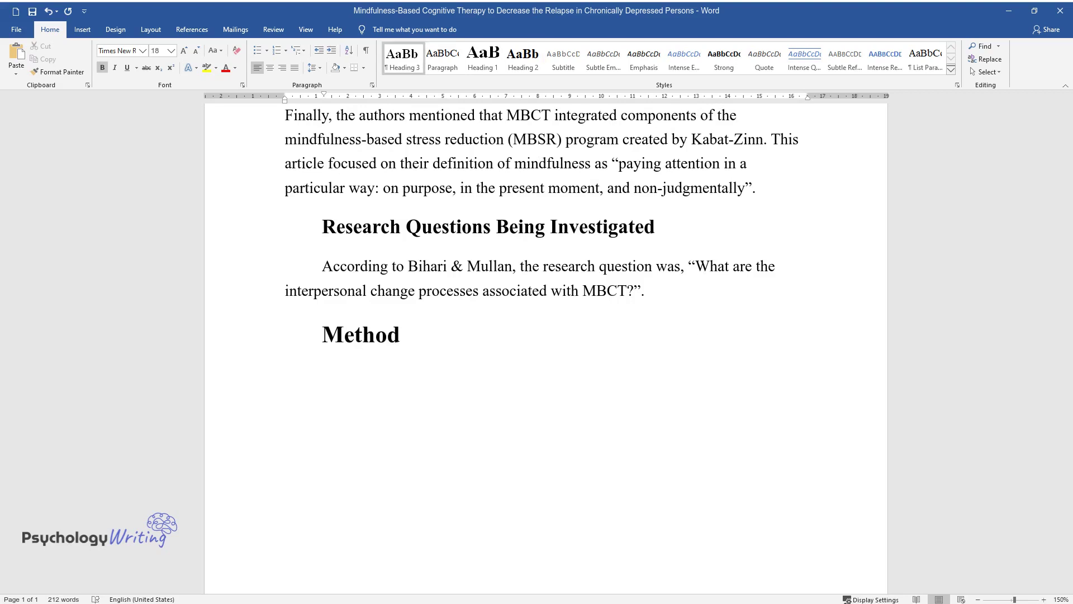
key(Return)
text(Participants)
key(Return)
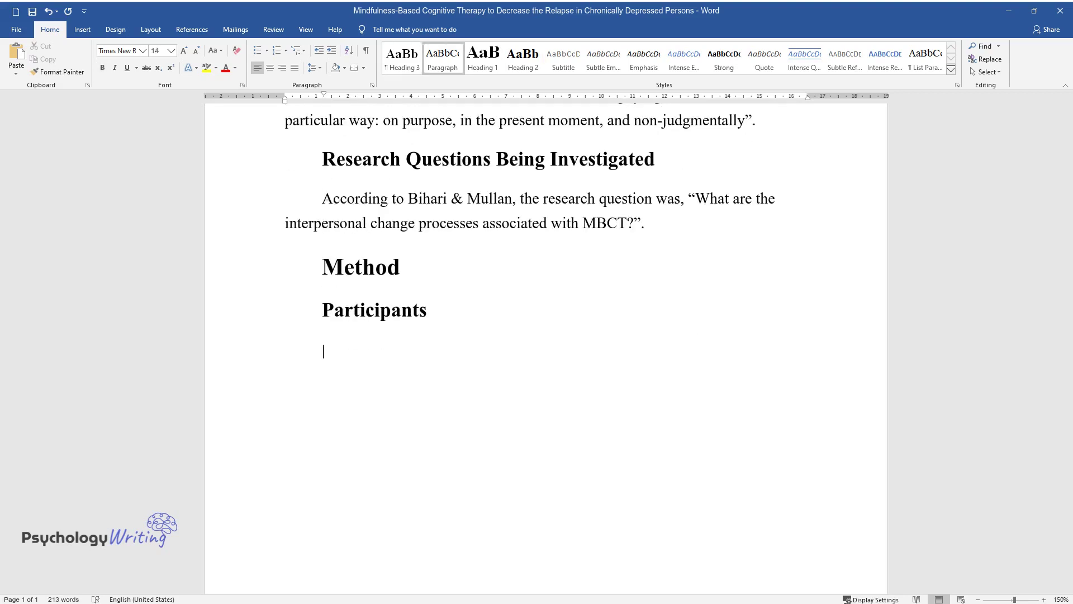
text(There were eleven partici)
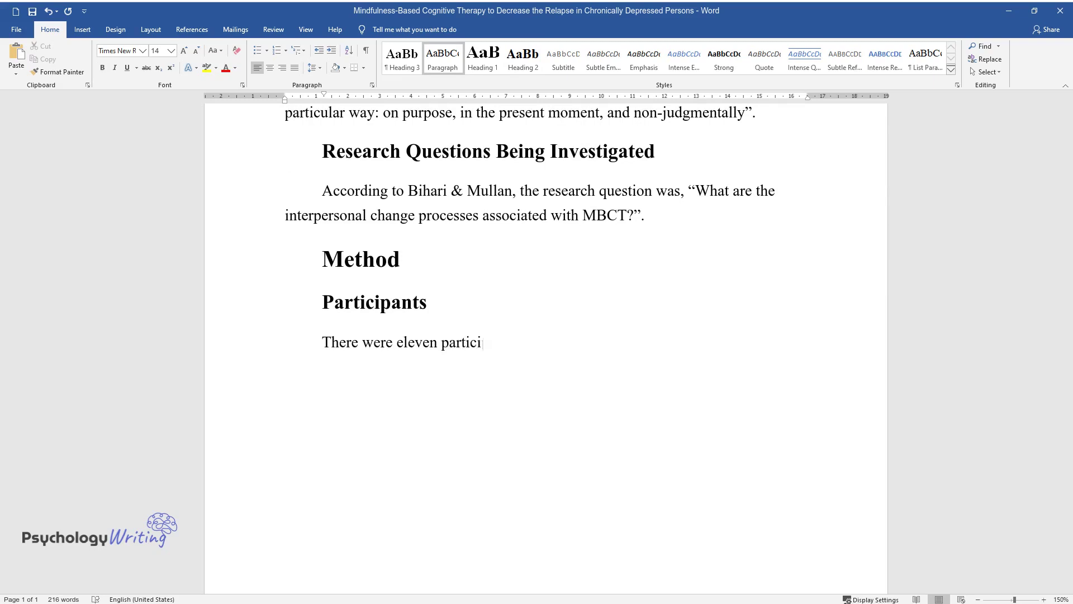
text(pants who have completed the MBCT )
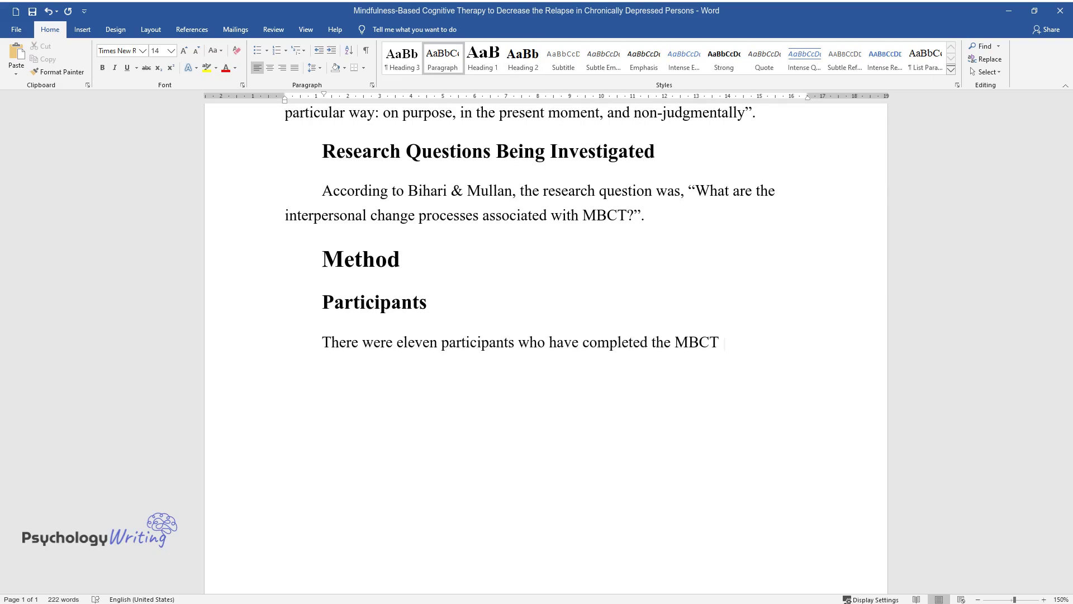
text(program in the past three years. Th)
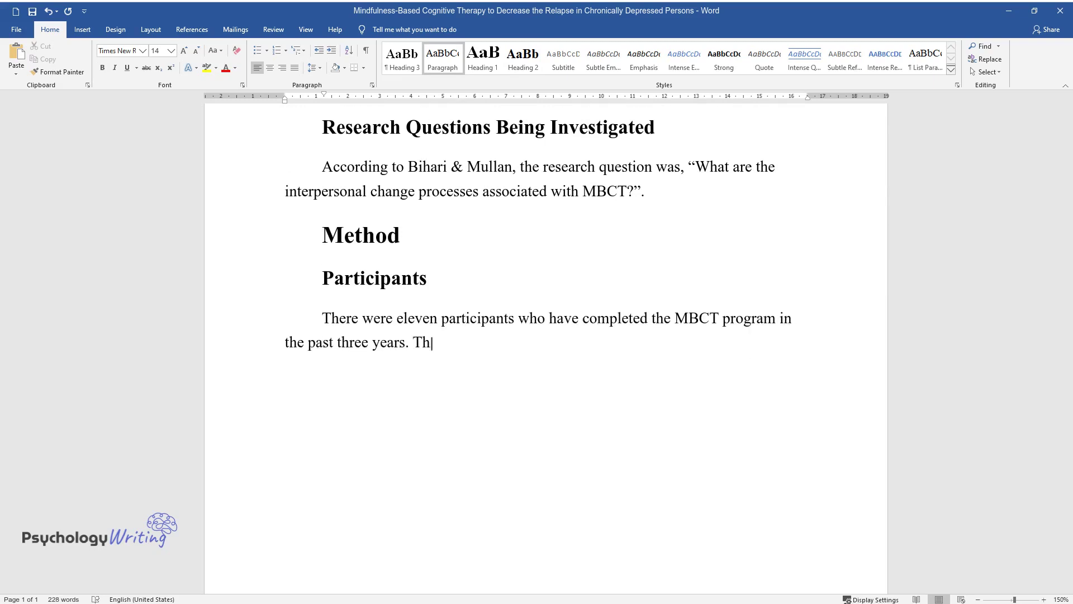
text(ey had to fit this requirement and)
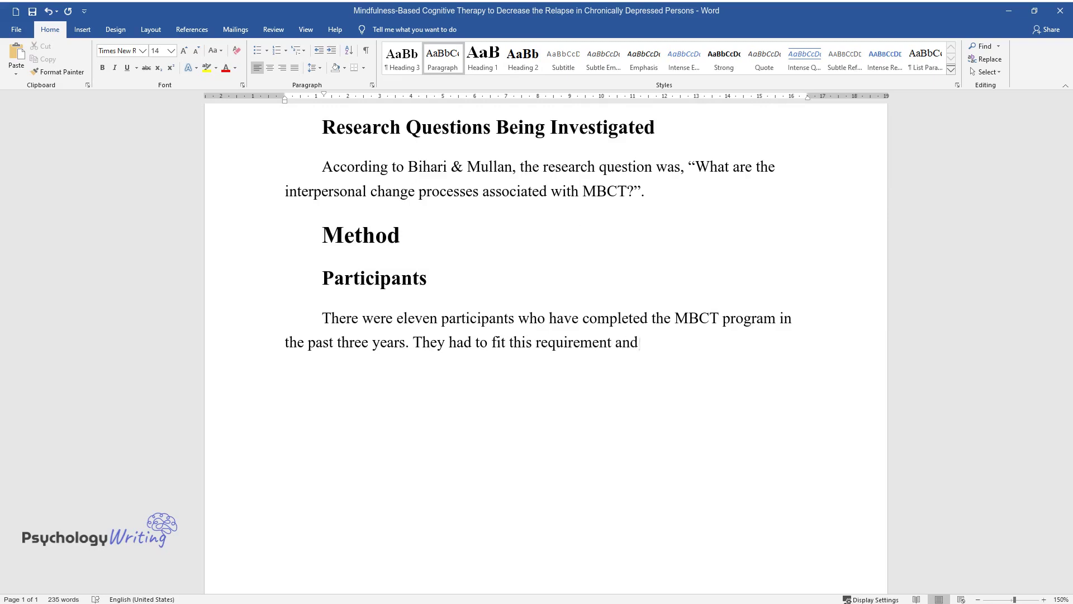
text( give their informed consent.)
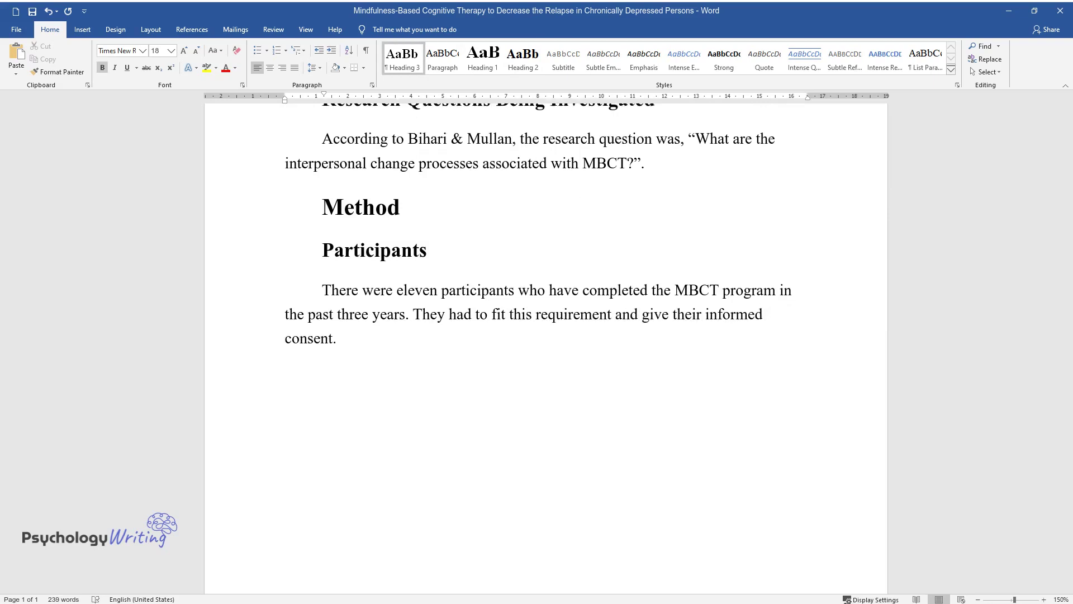
key(Return)
Add a 'Materials' subheading with a paragraph on semi-structured interviews and in-depth analysis.
text(Material)
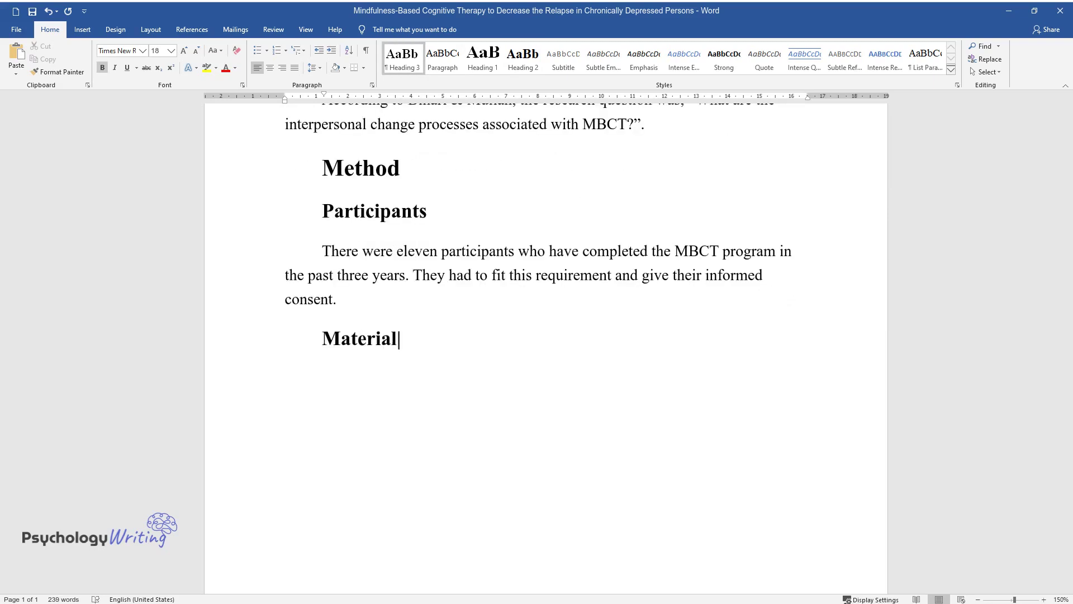
text(s)
key(Return)
text(The researcher)
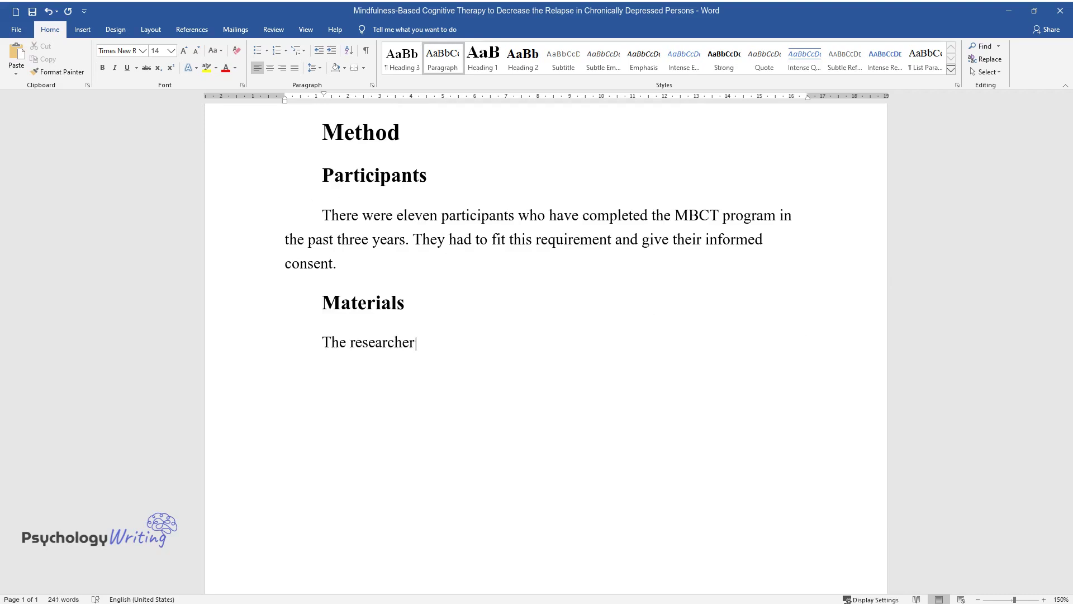
text(s used semi-structured interviews a)
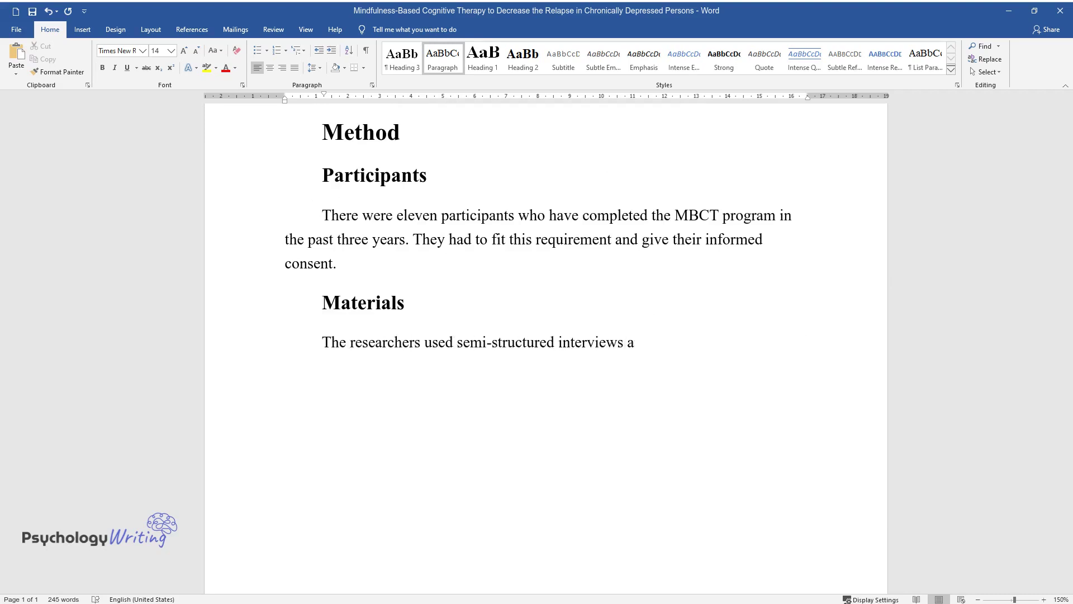
text(nd then conducted an in-depth analy)
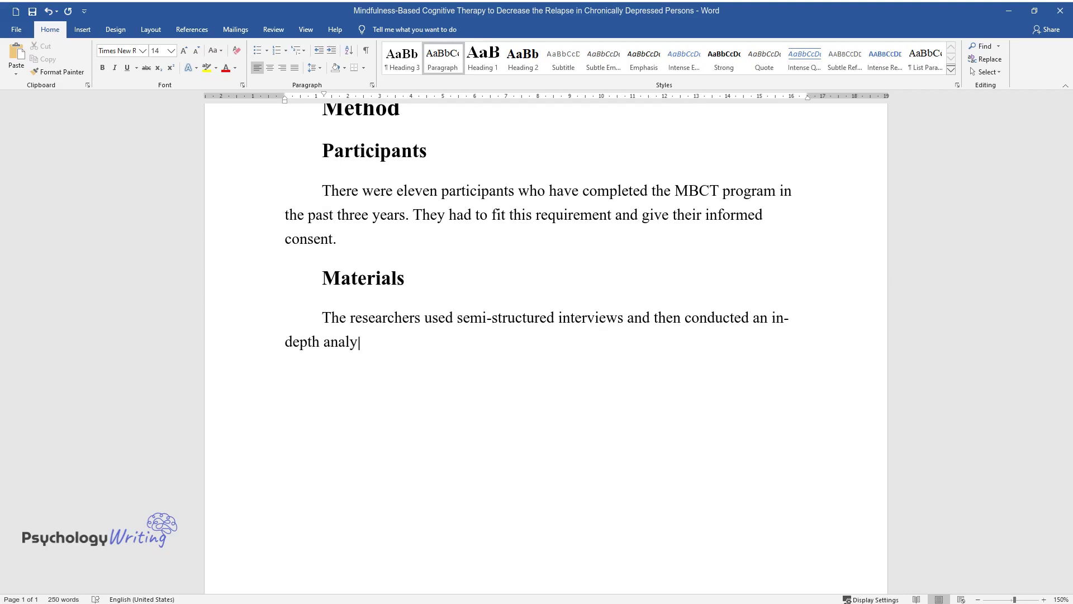
text(sis of participants’ change processes.)
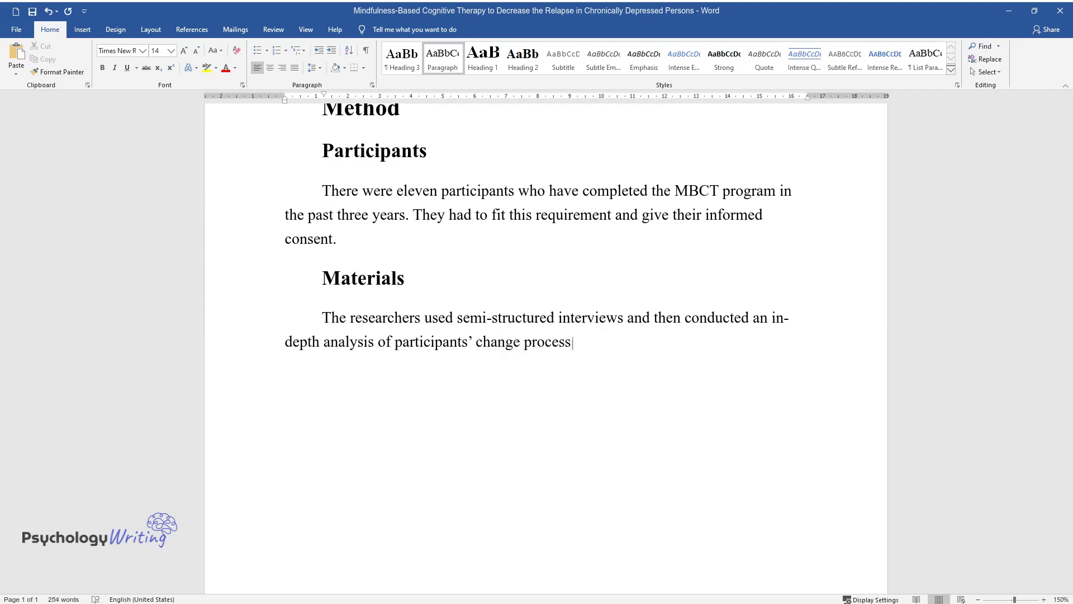
key(Return)
key(ctrl+alt+3)
Add the 'Procedure' subheading with a sentence on gathering information through interviews and a literature review.
text(Procedure)
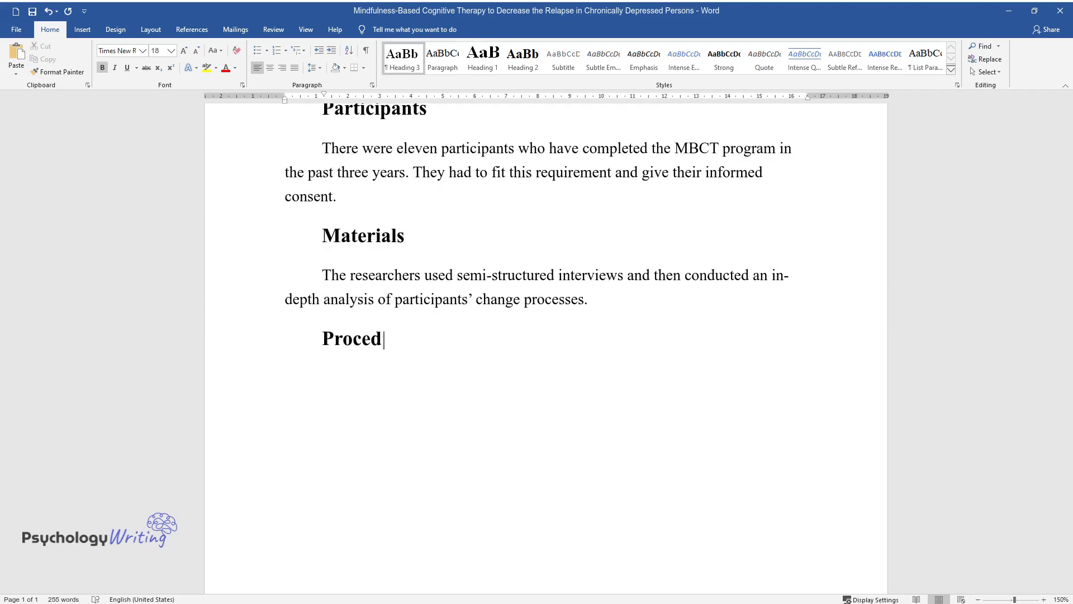
key(Return)
text(The resea)
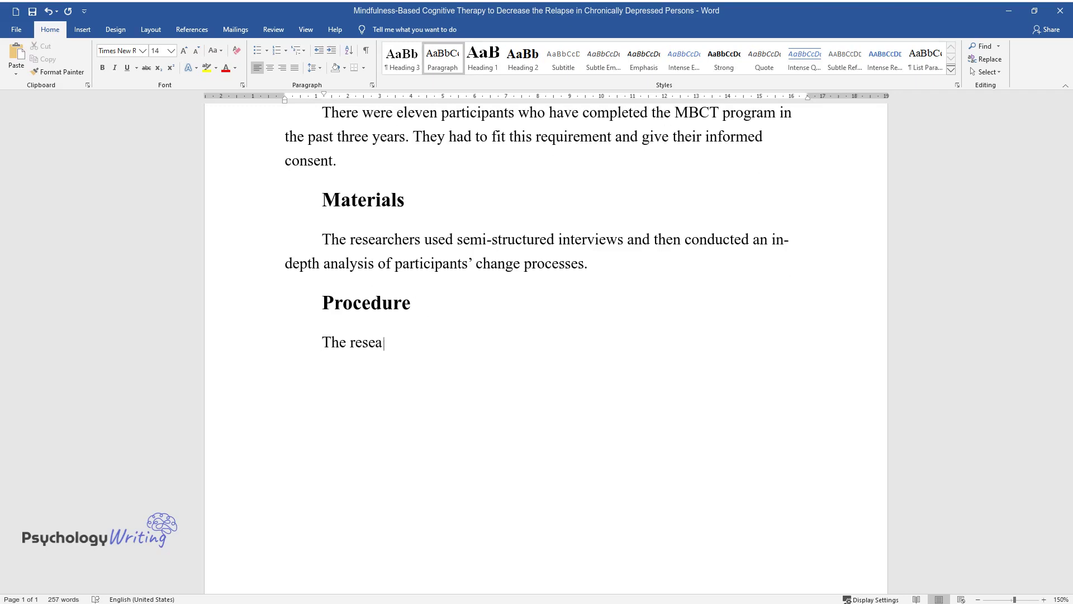
text(rchers gained the necessary informati)
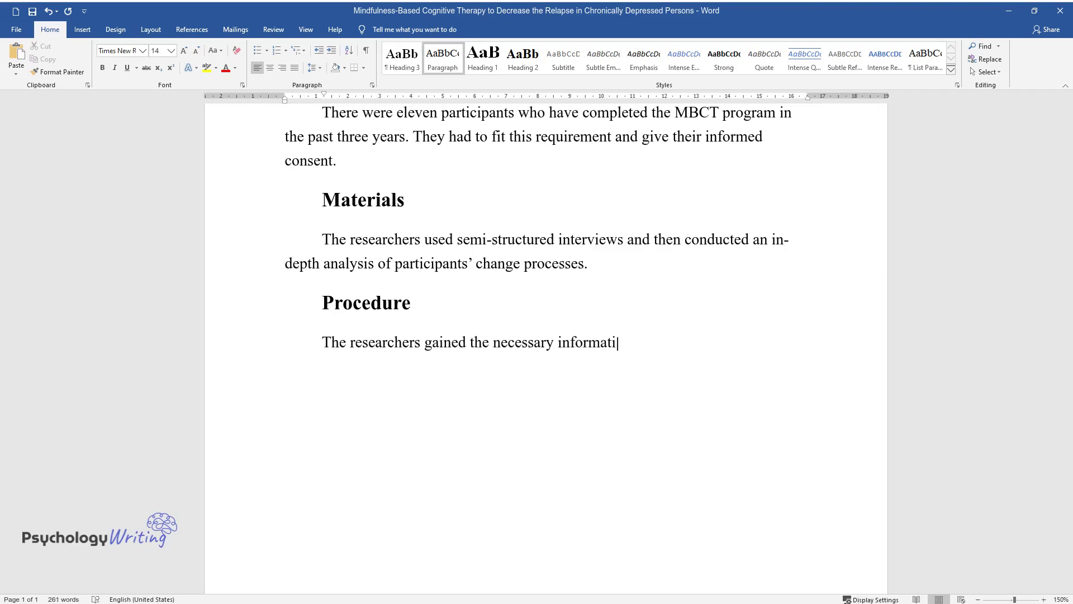
text(on through interviews, conducted a li)
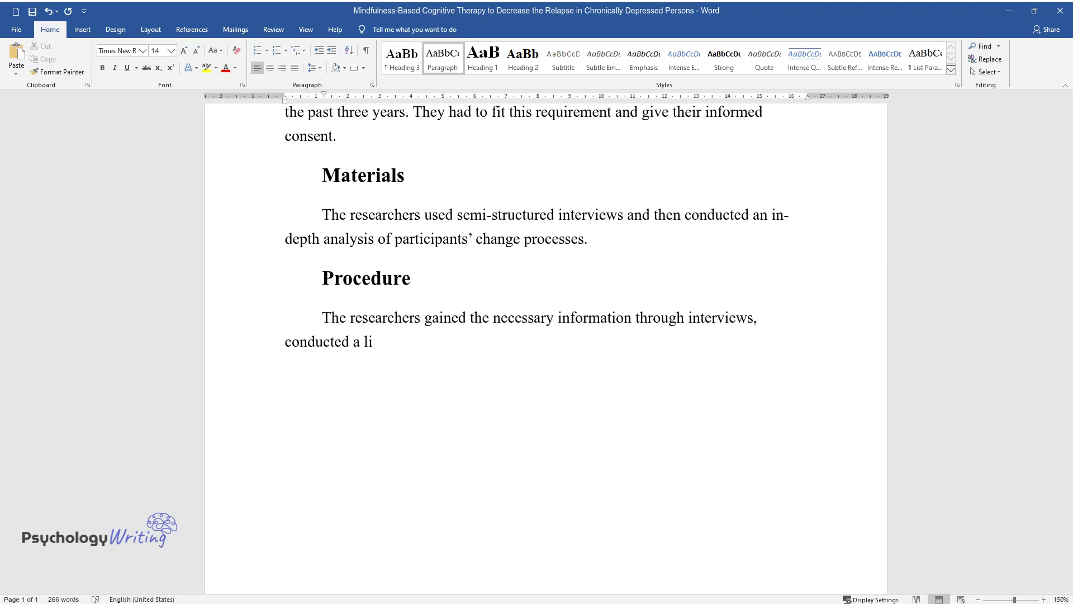
text(terature review, and analyzed the data.)
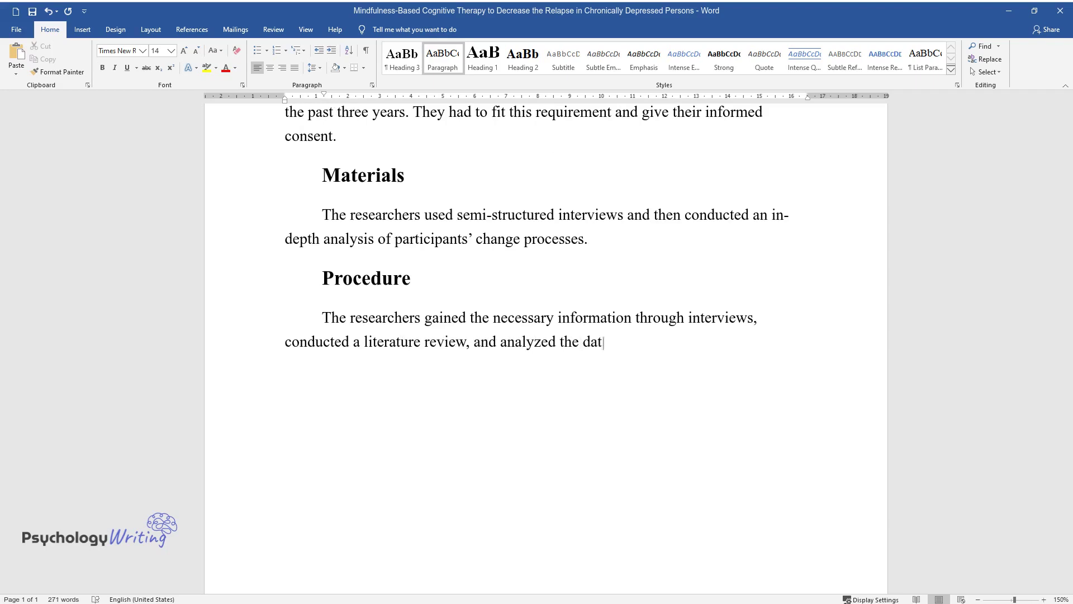
key(Return)
Add the 'Data Analysis' subheading with a sentence on the literature review and two interview levels.
text(Data Analysis)
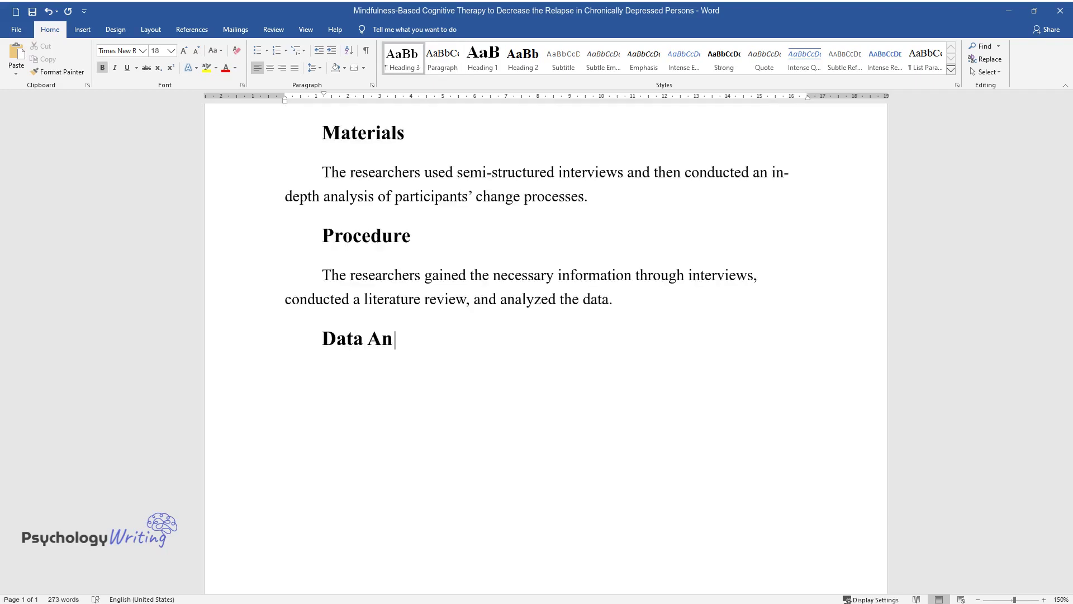
key(Return)
text(The)
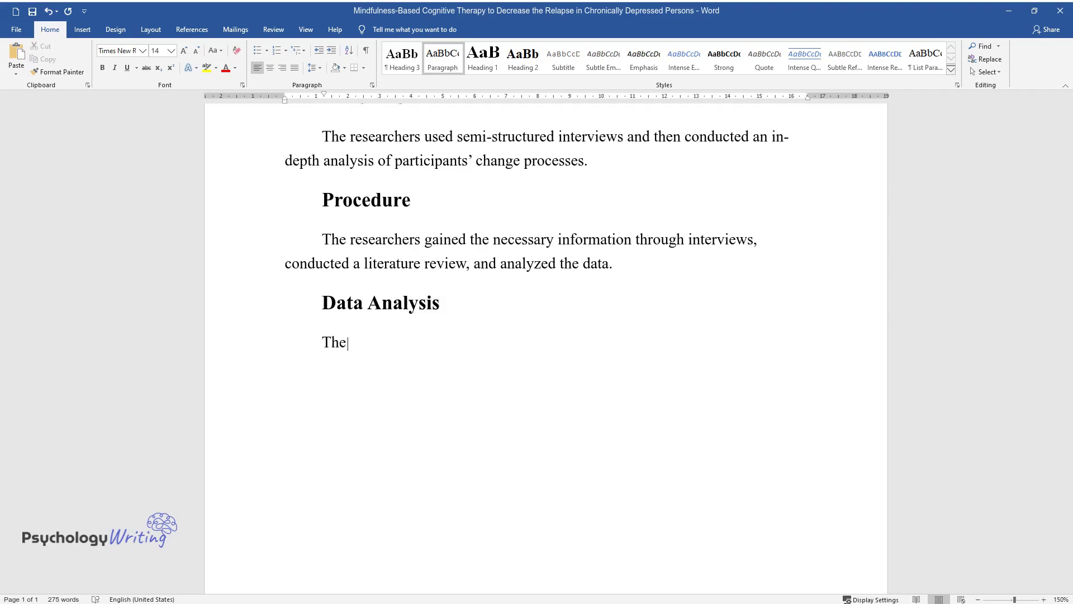
text( data was collected through a liter)
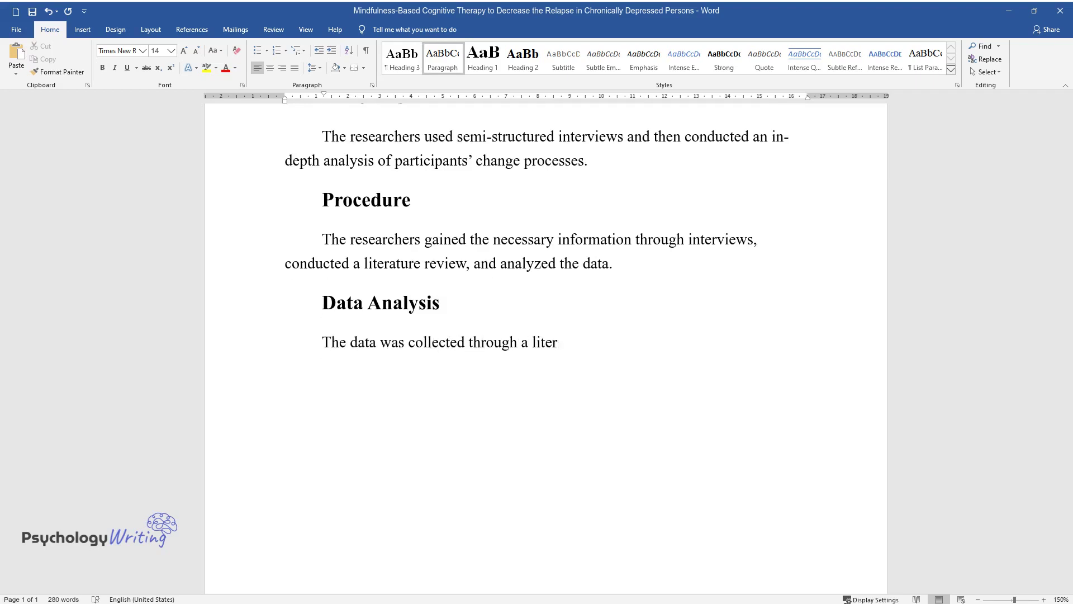
text(ature review and two levels of sem)
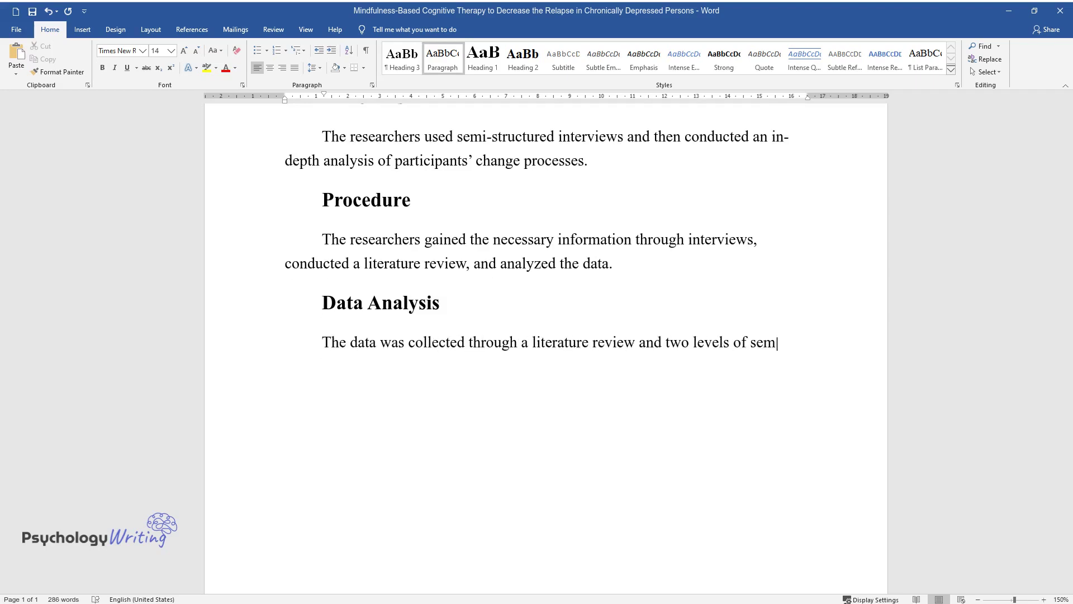
text(i-structured interviews. First, the)
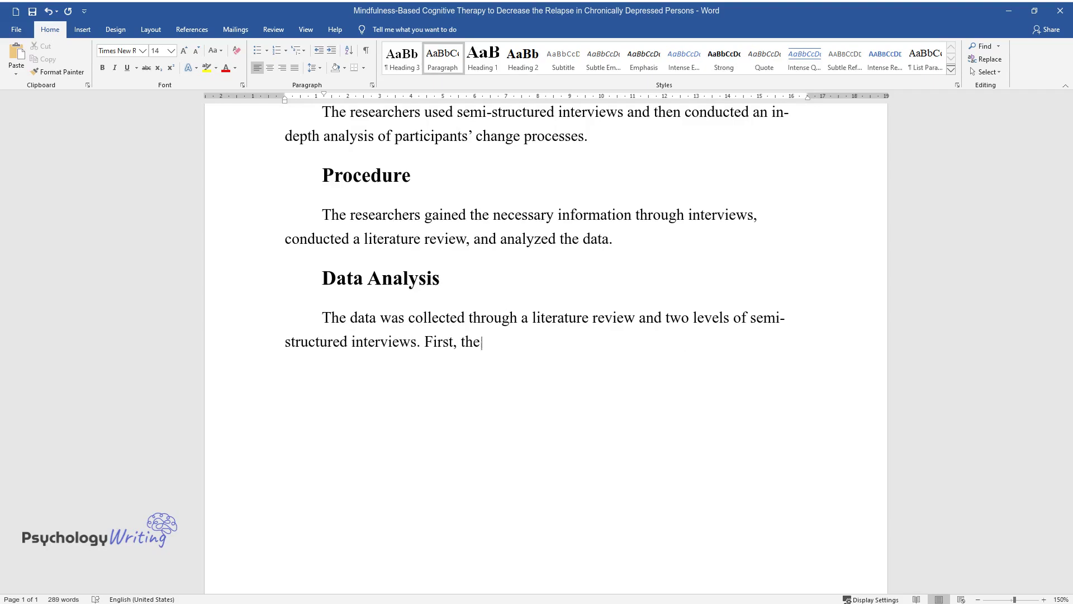
text(y transcribed and then analyzed th)
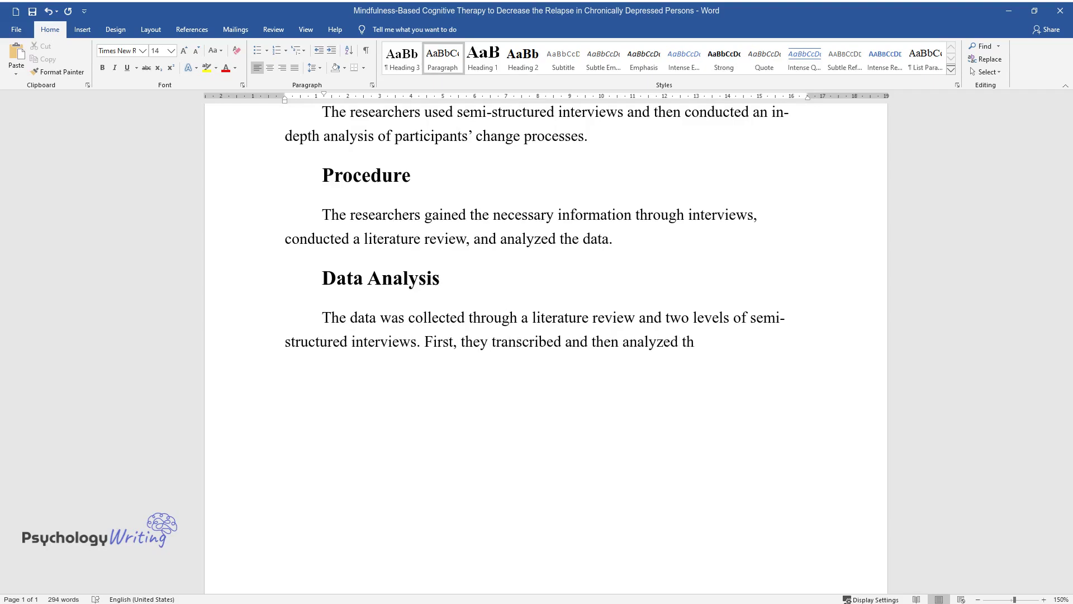
text(e data.)
key(Return)
Add the 'Results' heading with a paragraph on the context, change process and outcome domains.
text(Results)
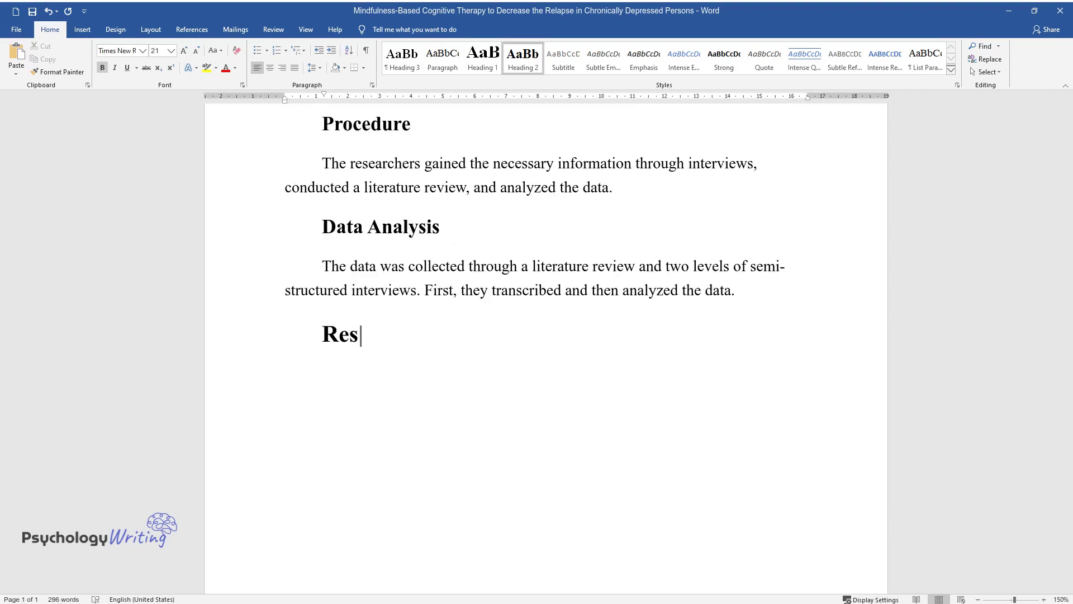
key(Return)
text(The)
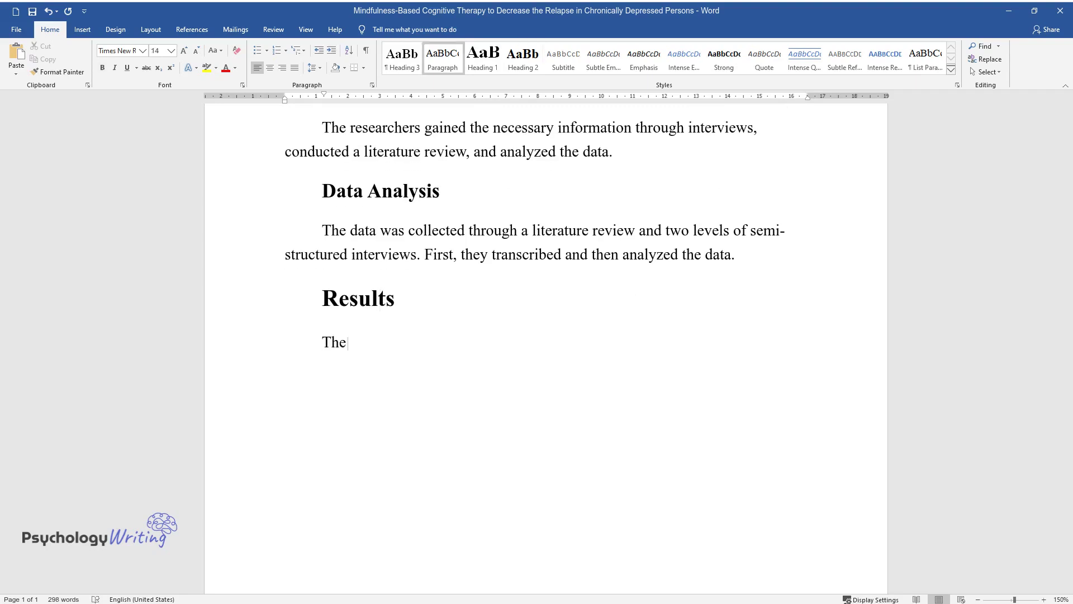
text( main findings were organized “into)
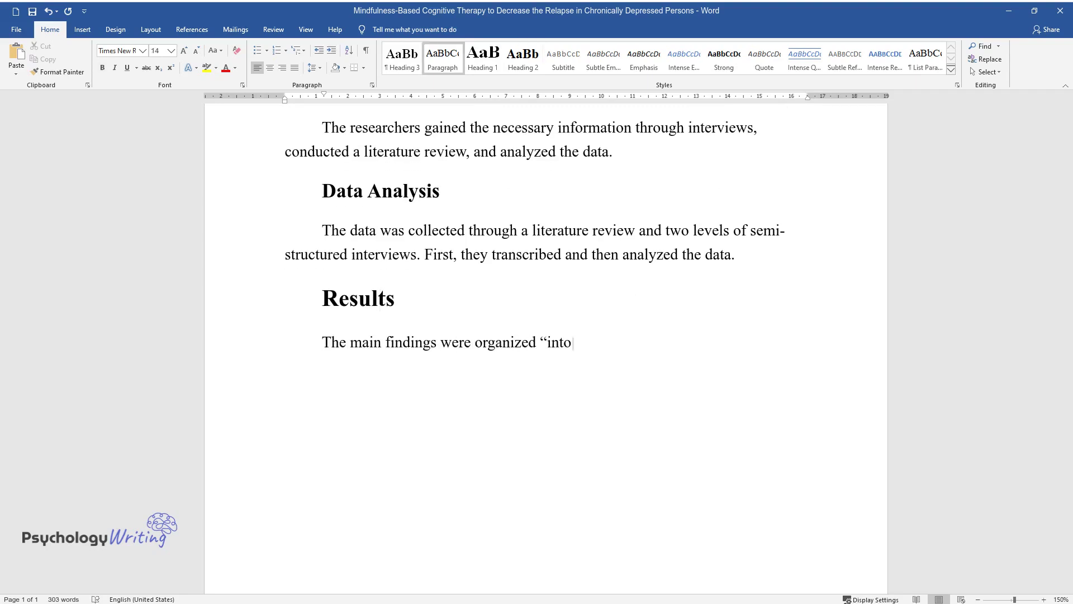
text( the three domains of “context,” “c)
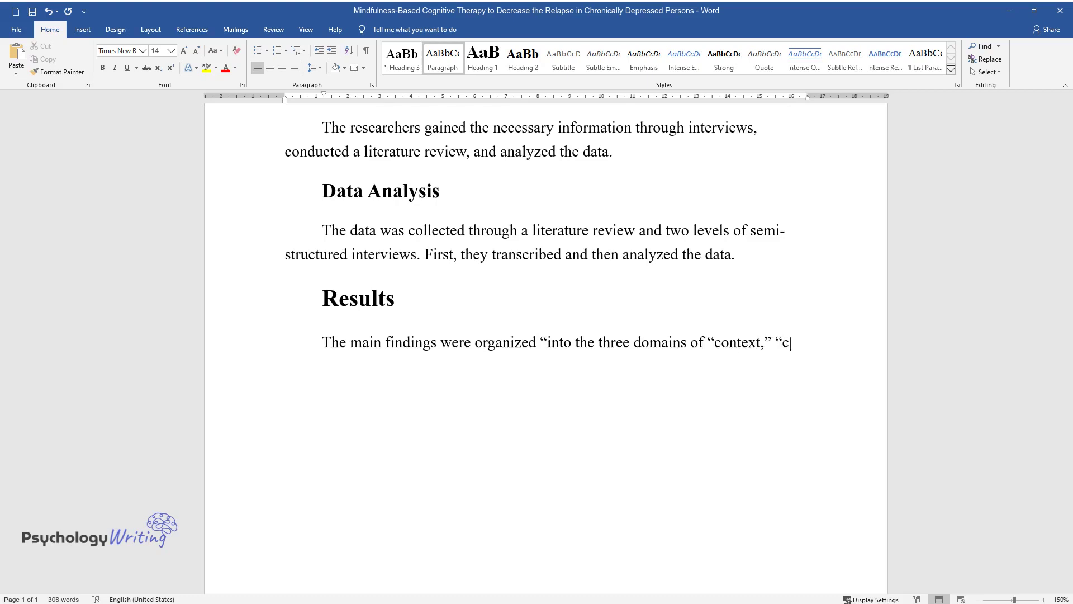
text(hange processes,” and “changes in re)
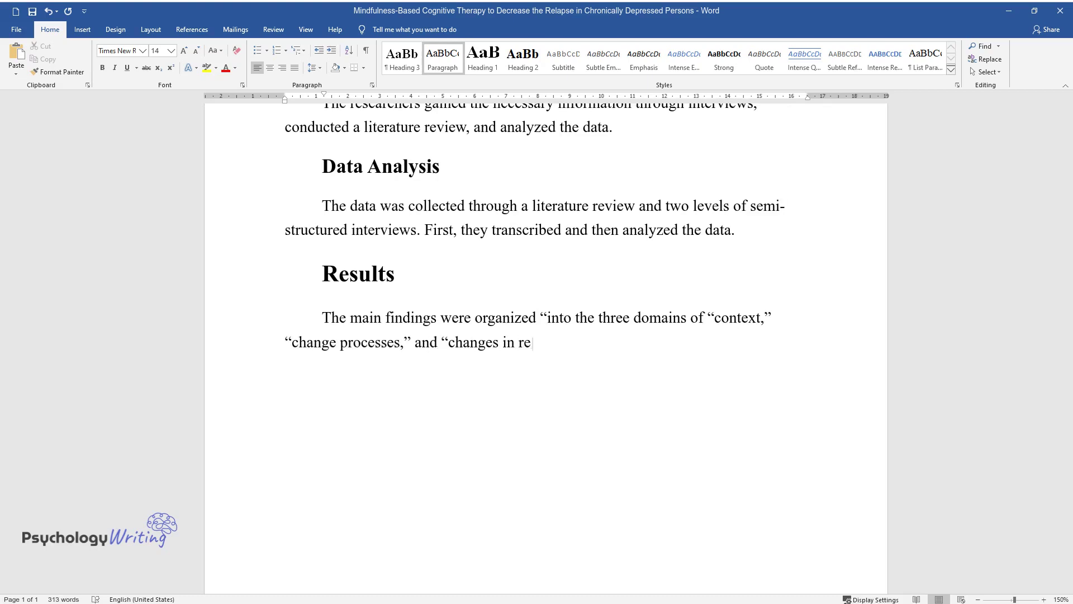
text(lationships”. The clinical relevanc)
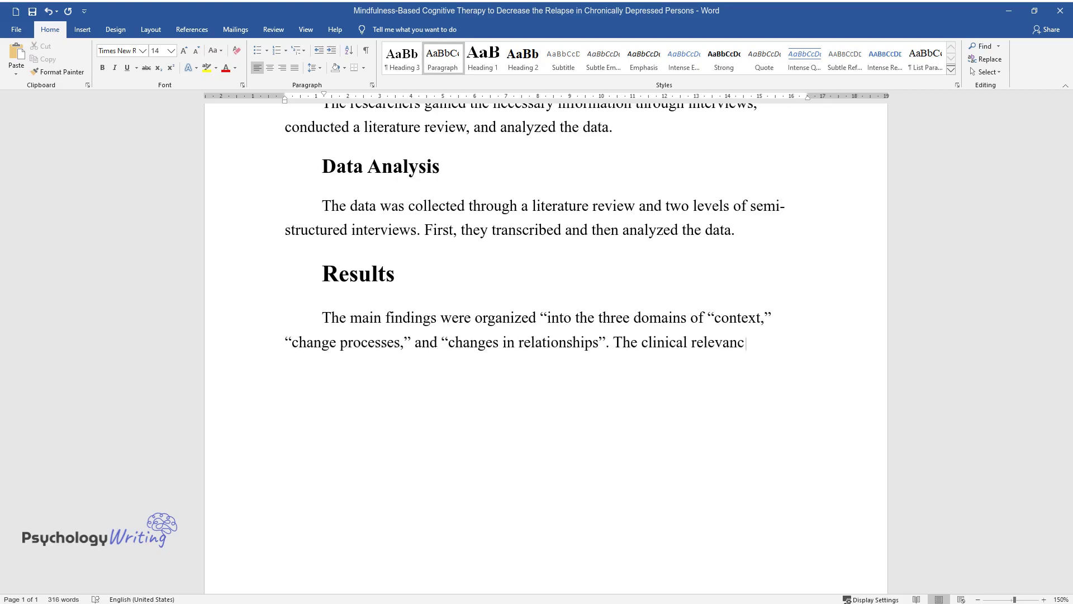
text(e of the findings)
text( is that they are )
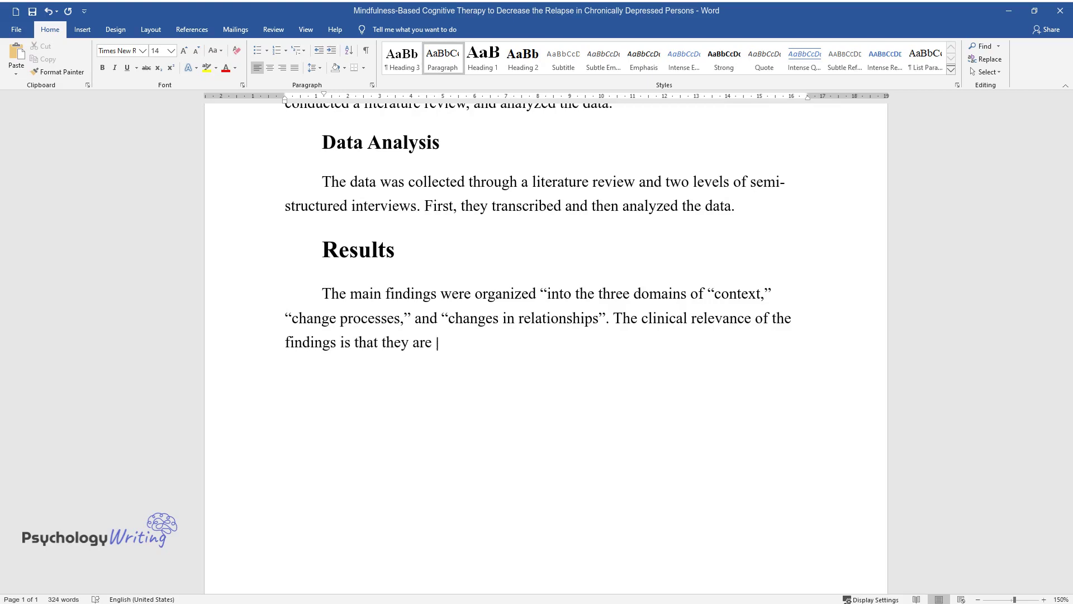
text(helpful to both medical providers a)
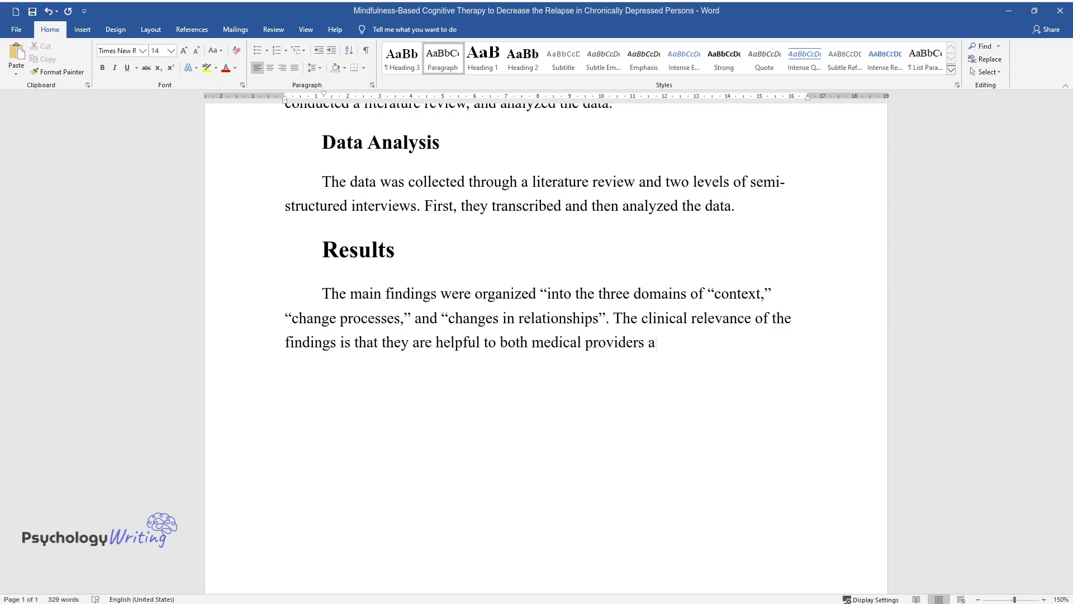
text(nd patients with chronic depression.)
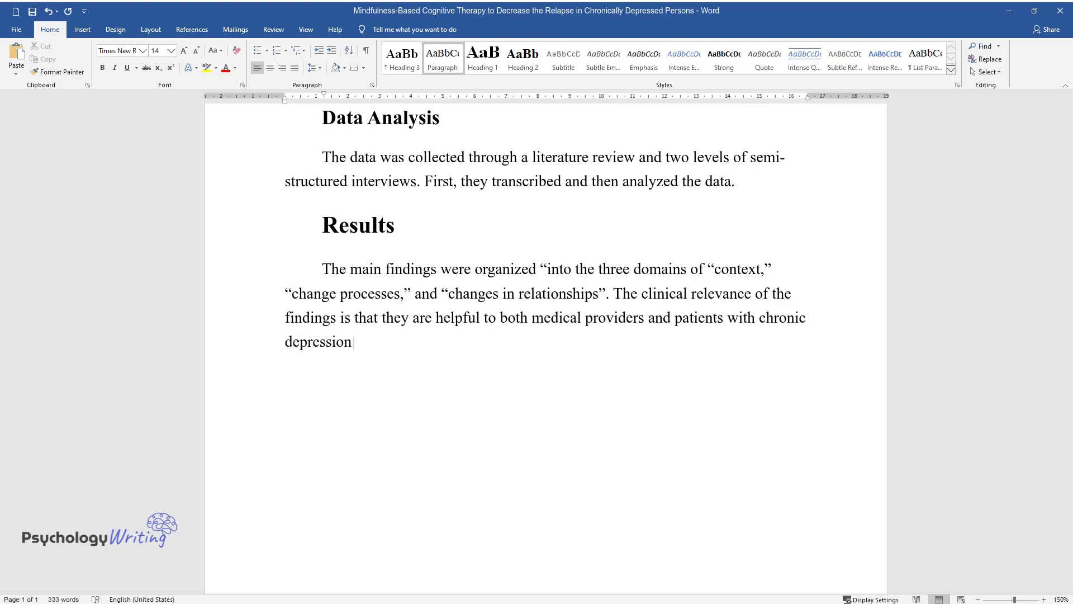
key(ctrl+Return)
key(ctrl+alt+2)
Add 'Implications' and its 'Implications for Counselors, Clients, and Counselling' subheading with the full benefits paragraph.
text(Implications)
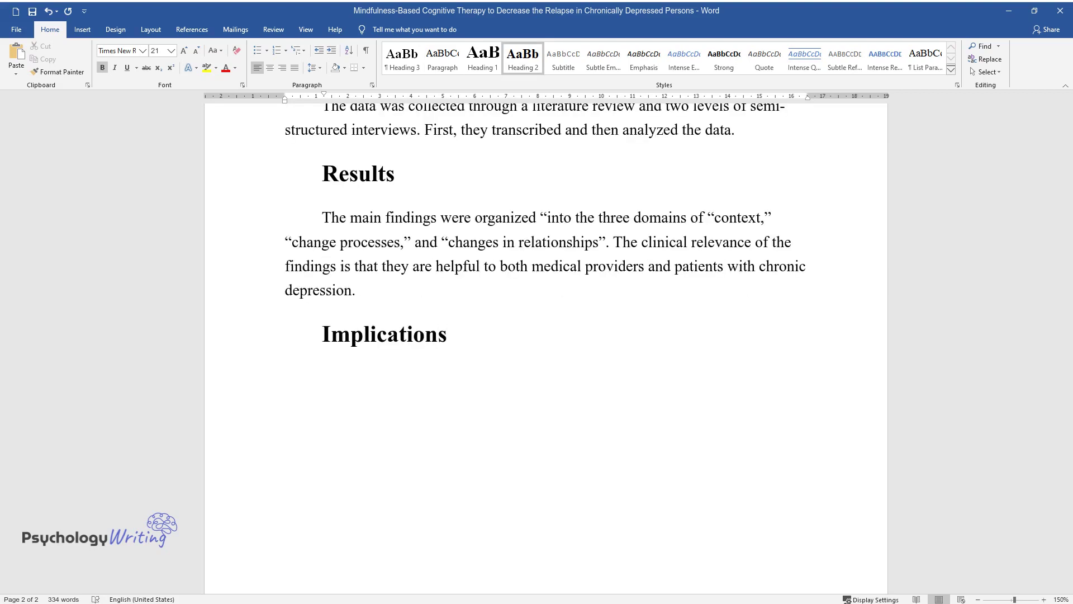
key(ctrl+alt+3)
text(Impli)
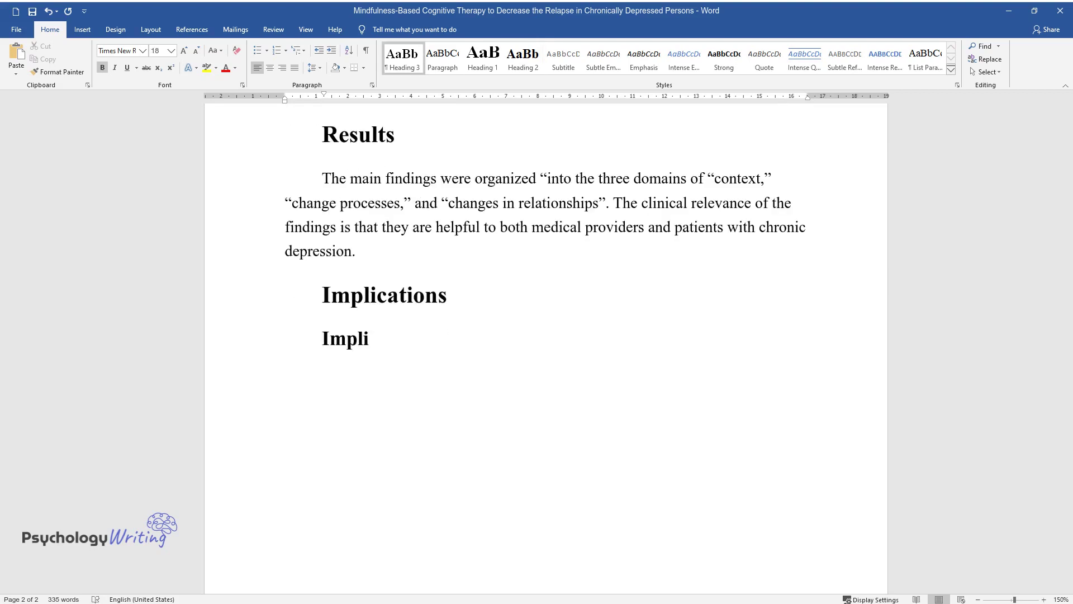
text(cations for Counselors, Clients, and Counselling)
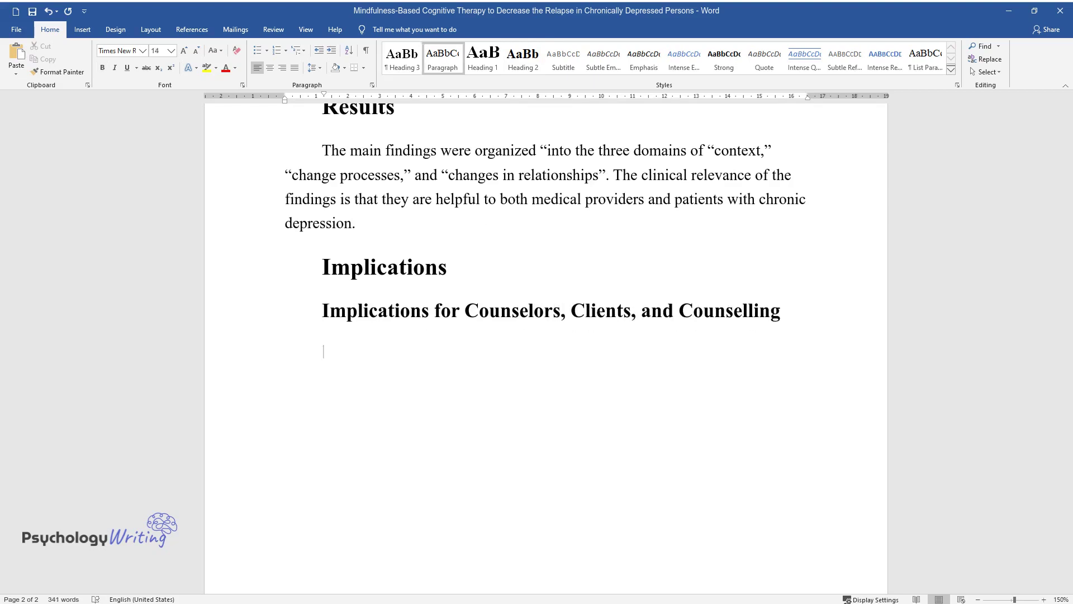
text(The implications of the findings for the counselors a)
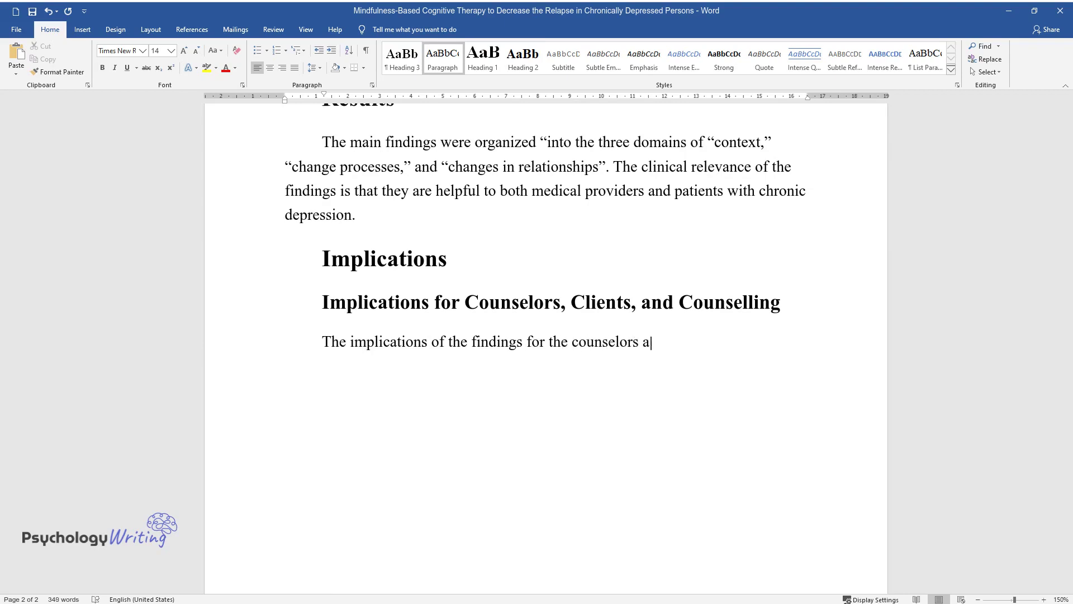
text(nd counseling are that this research )
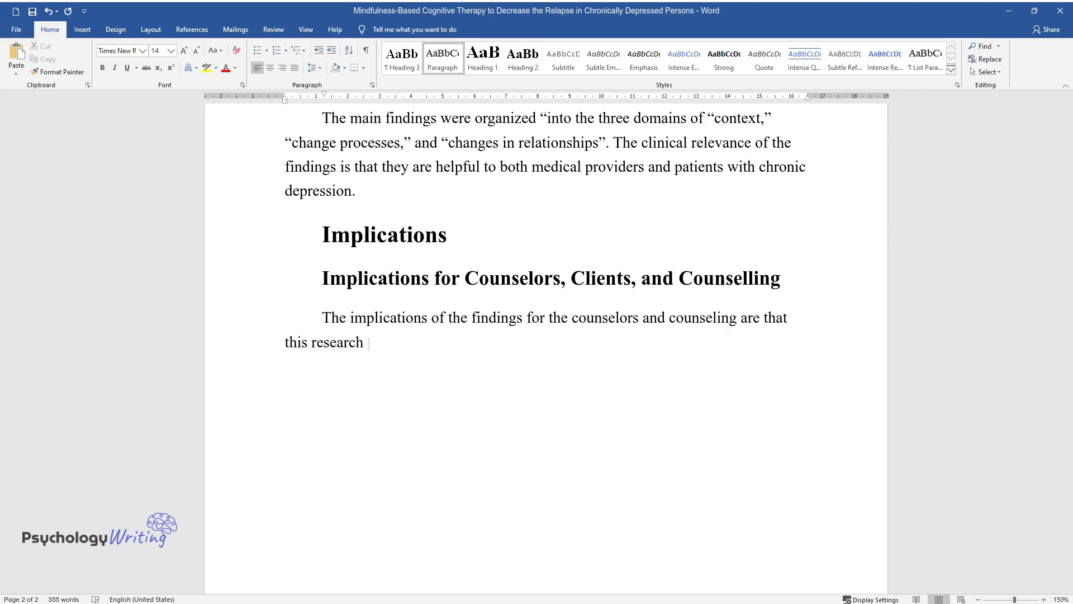
text(provides specific steps that will be )
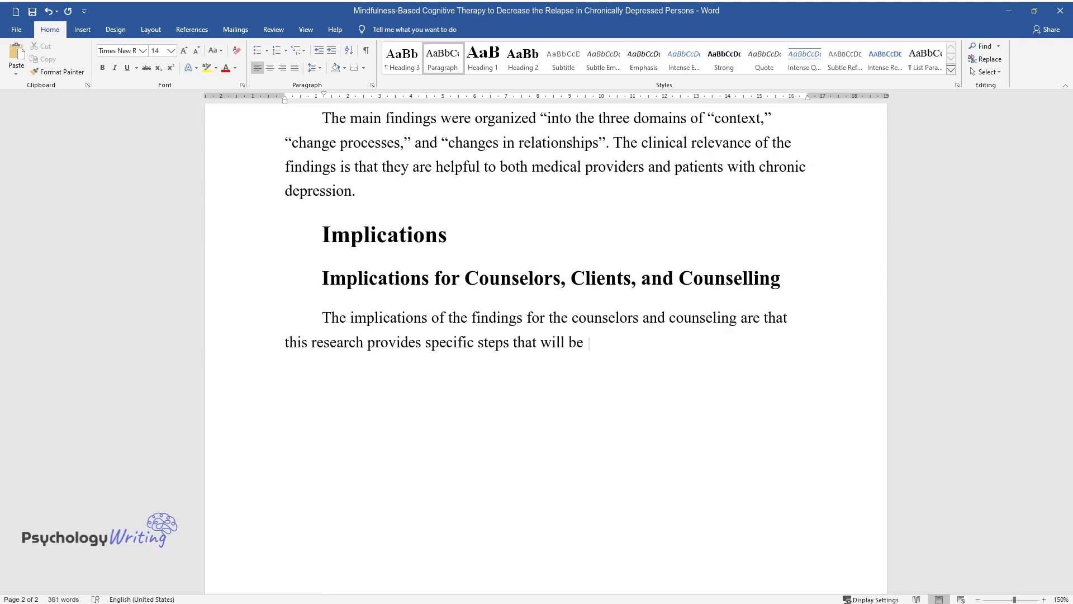
text(useful for patients with chronic depression an)
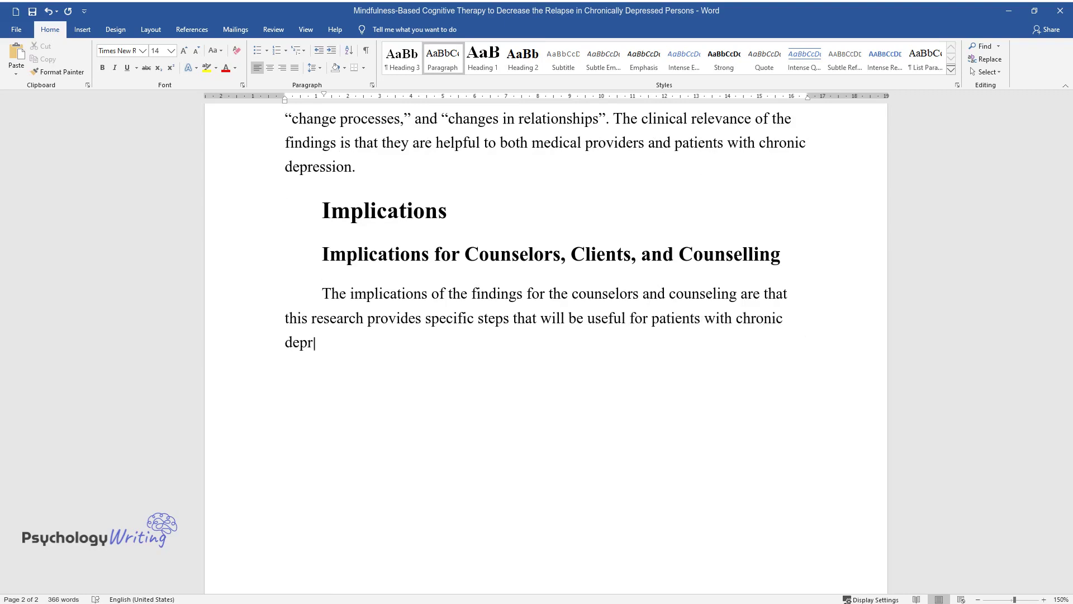
text(d can be implemented by medi)
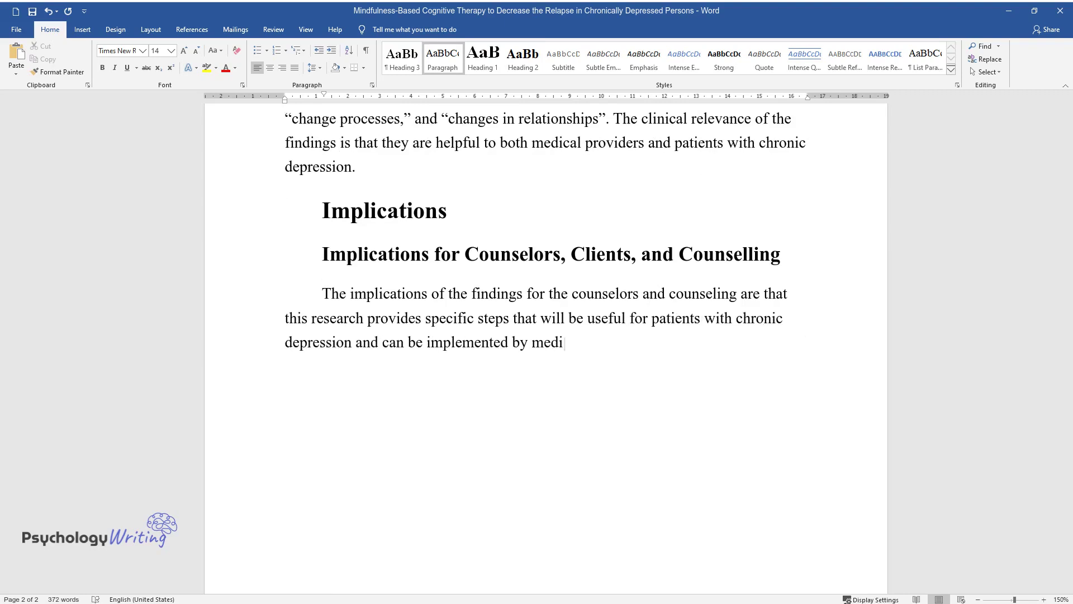
text(cal providers to help them. For examp)
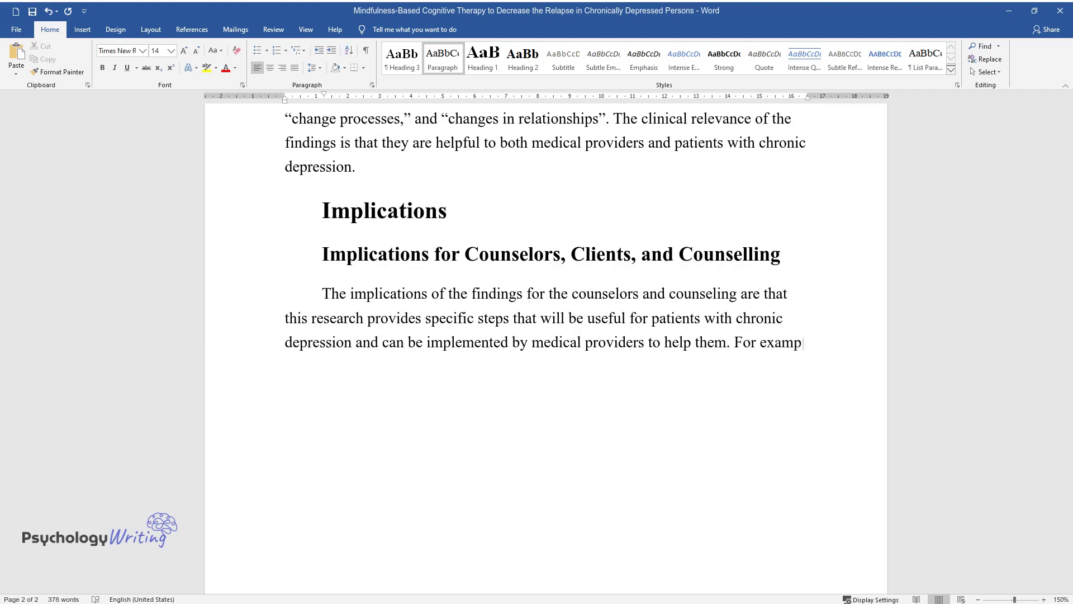
text(le, the authors explain “how mindfuln)
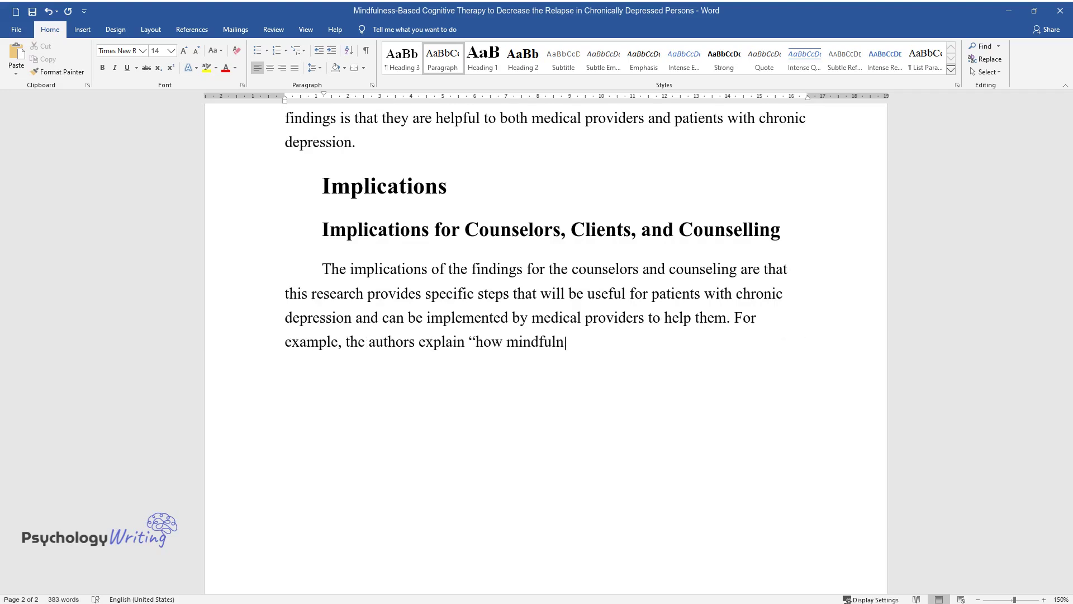
text(ess practices enabled a process of ste)
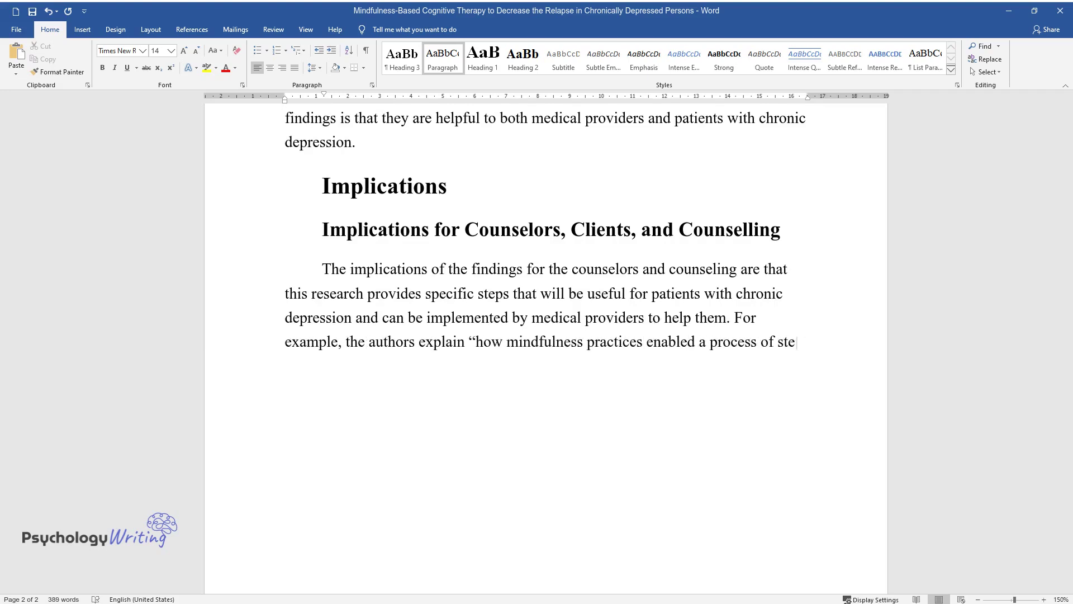
text(pping back into a reflective space,” )
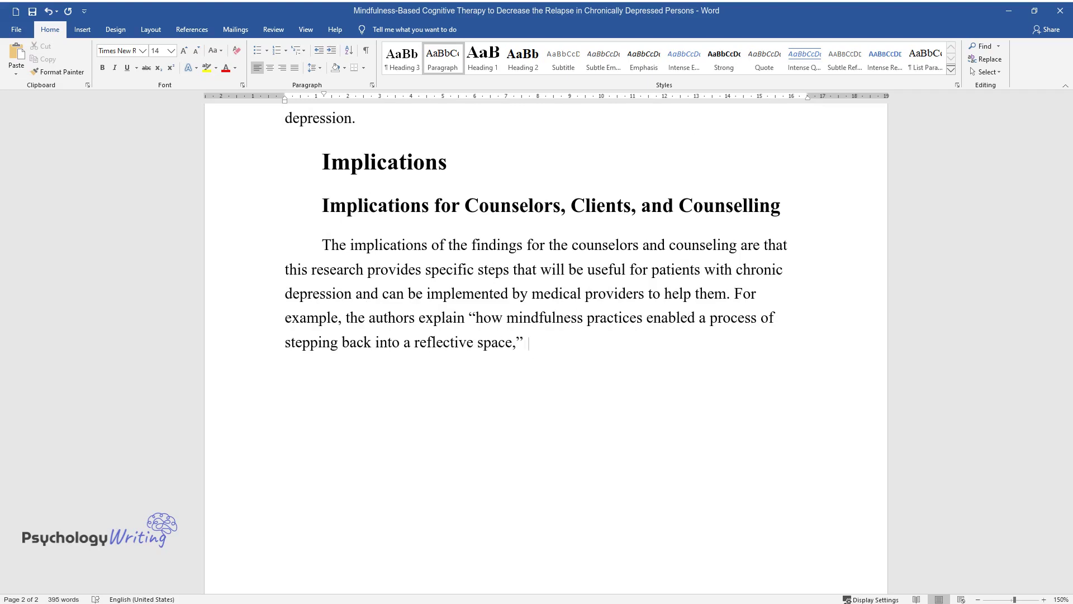
text(and it can be used by counselors. As )
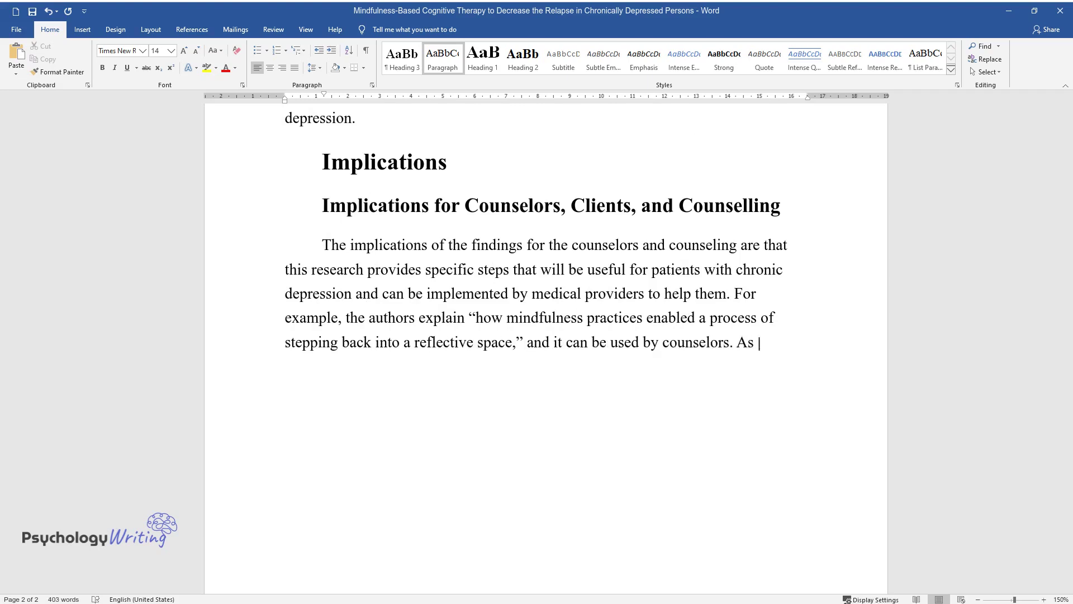
text(for the implications for the patients)
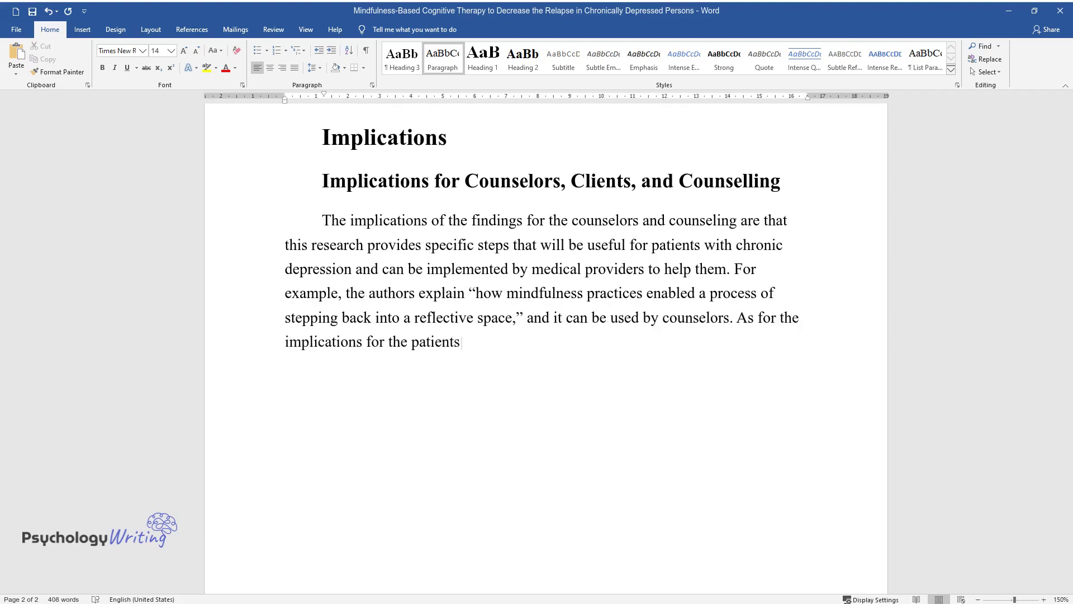
text(, they can become more educated about)
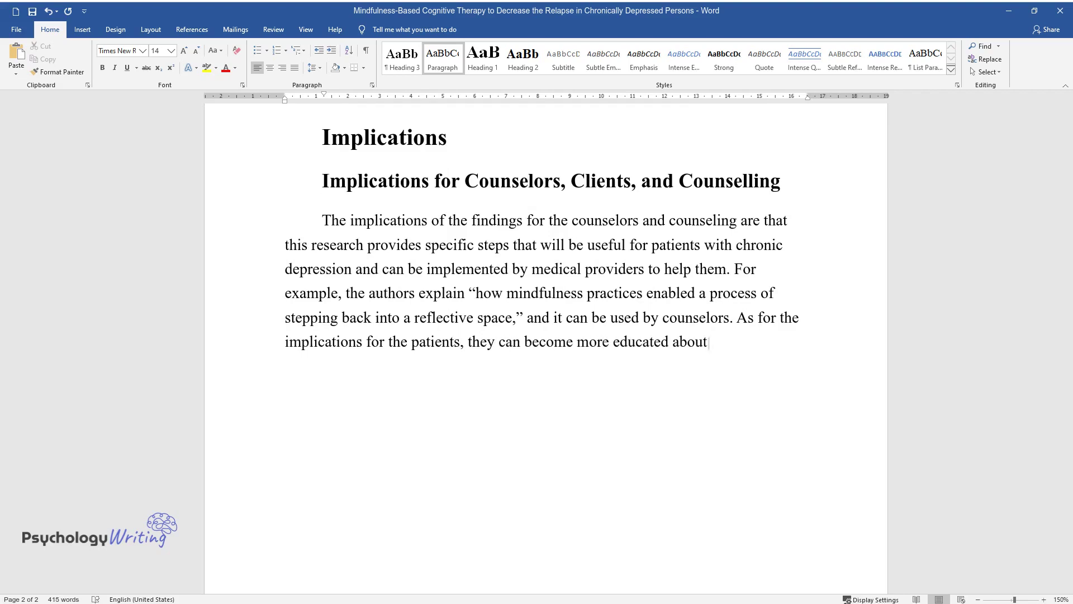
text( the context of their depressive epis)
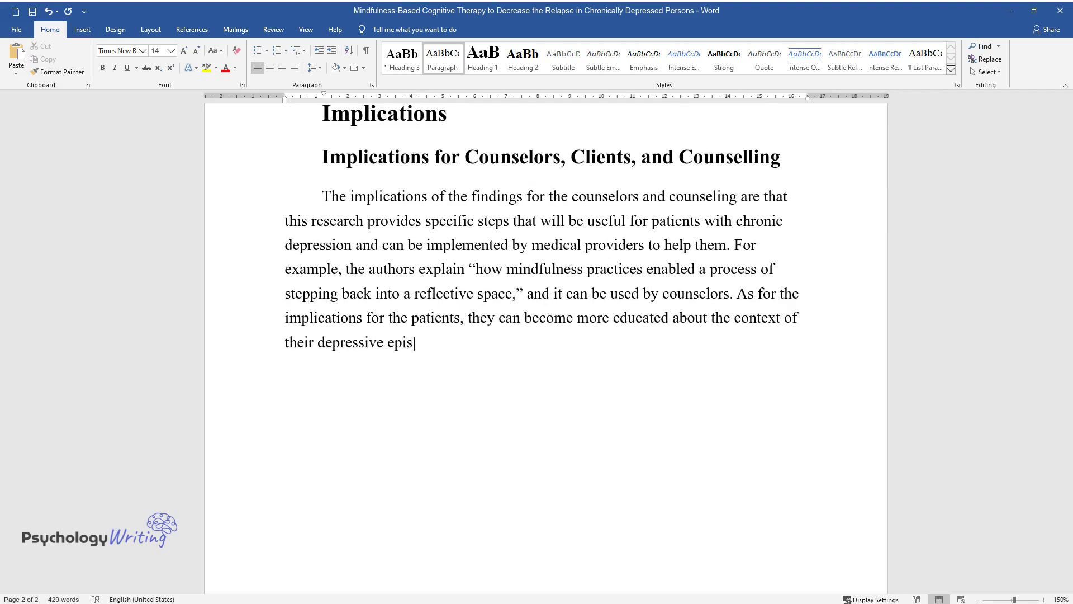
text(odes and the ways to deal with them.)
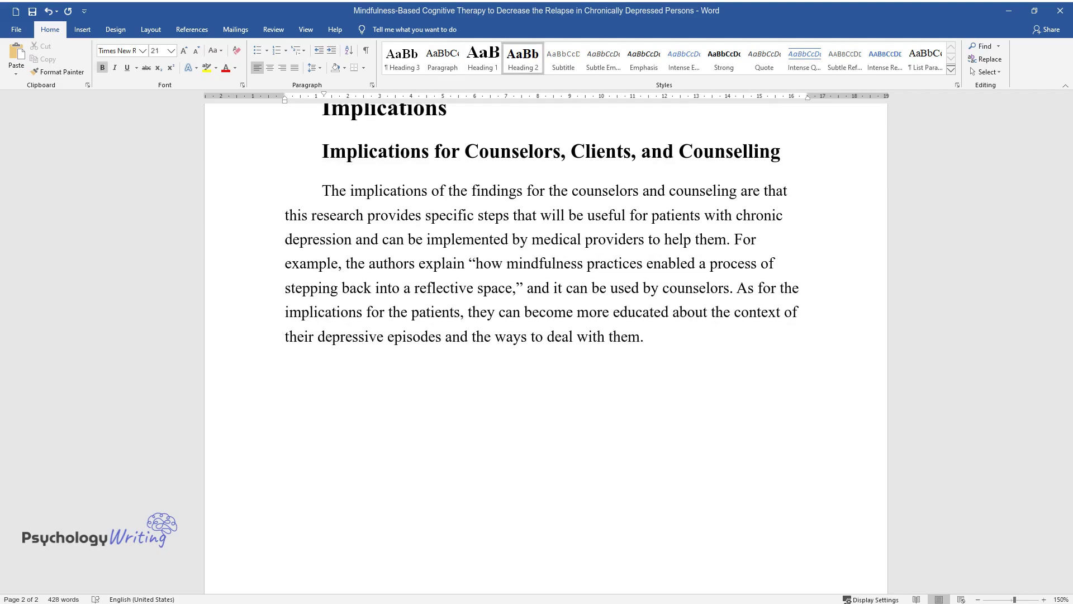
key(Return)
text(Discussion)
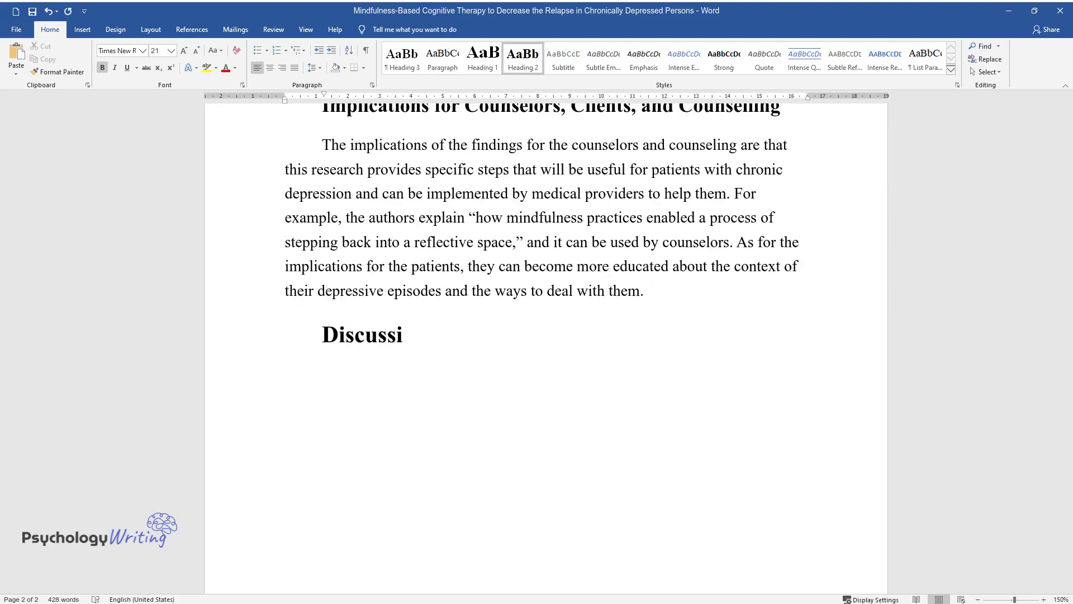
Add a 'Summary' subheading whose paragraph restates the research purpose and confirms the question was answered.
key(Return)
text(Summary)
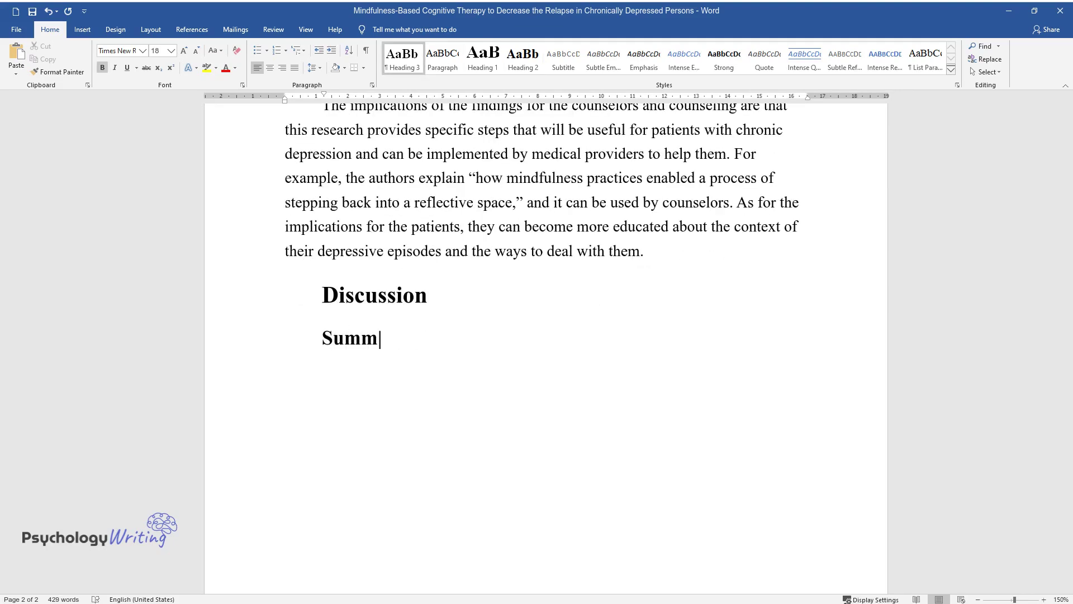
key(Return)
text(The or)
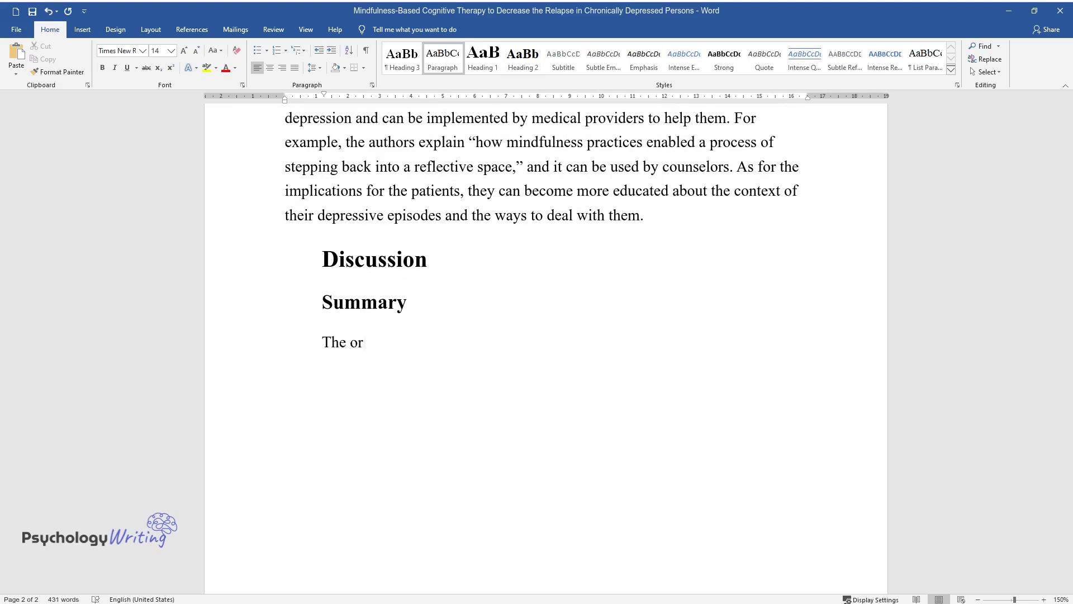
text(iginal research purpose was to def)
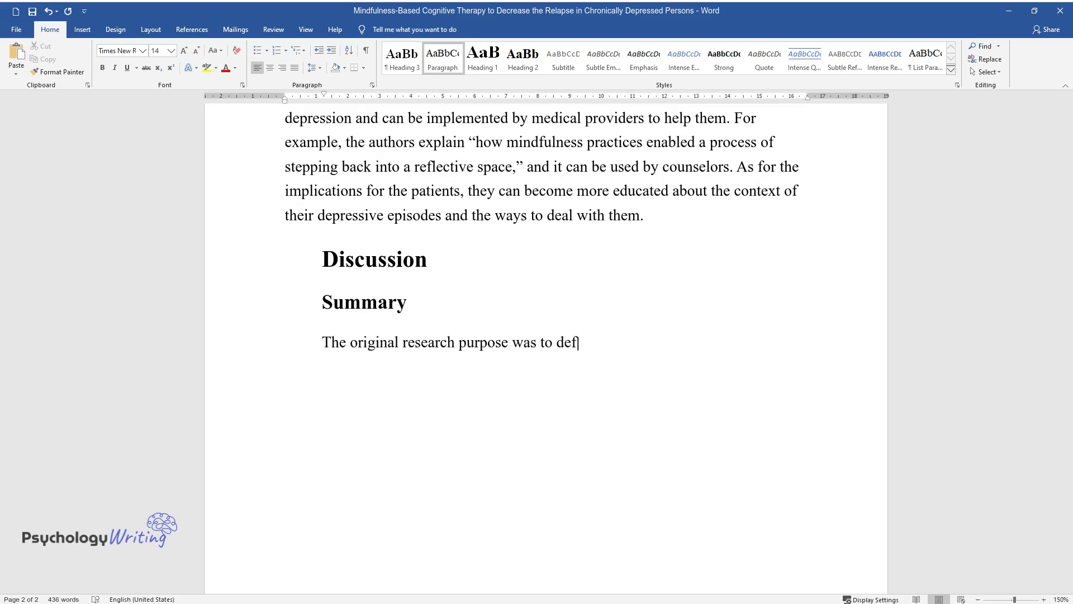
text(ine the interpersonal change pro)
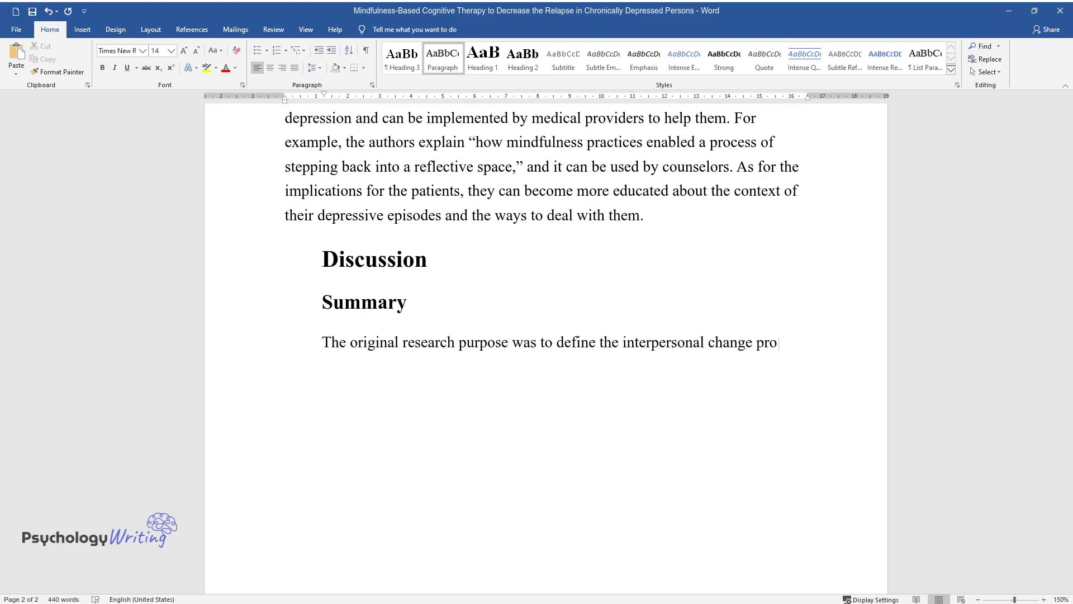
text(cesses related to MBCT. The findi)
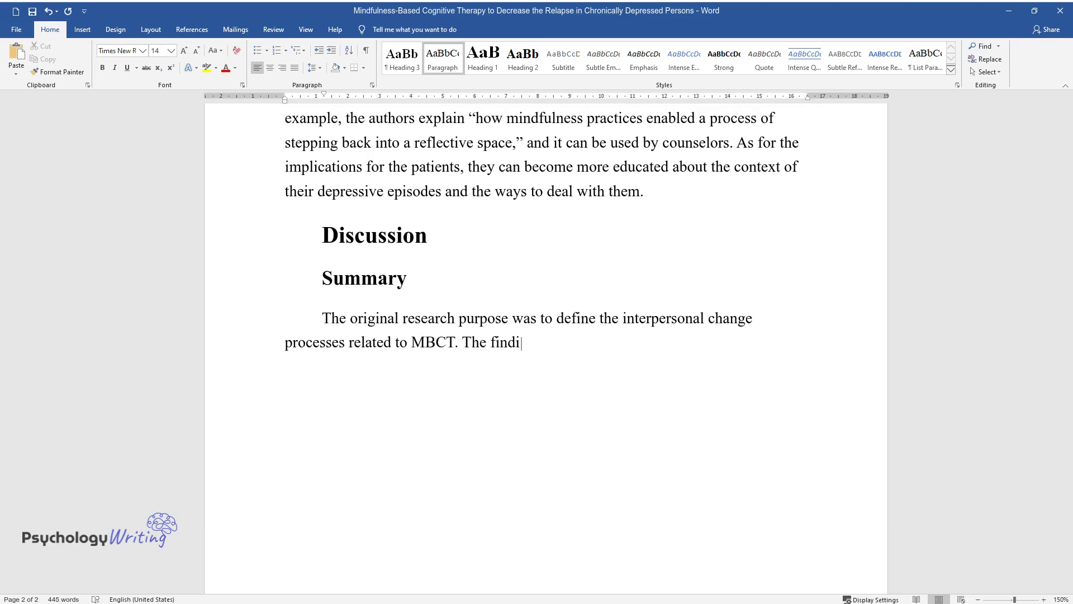
text(ngs outlined in the diagrammatic )
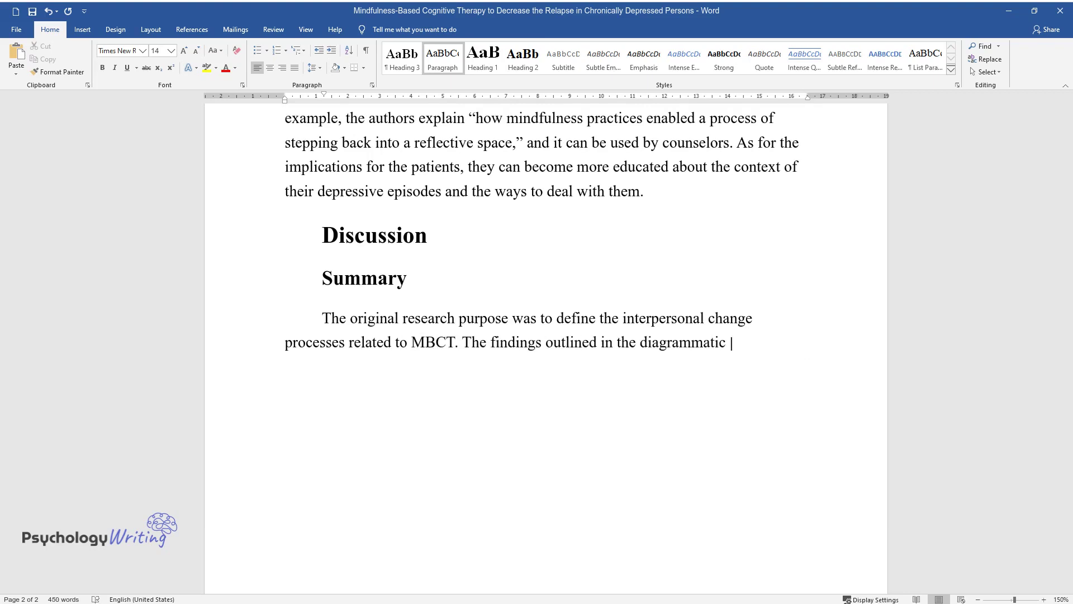
text(representation entirely supported)
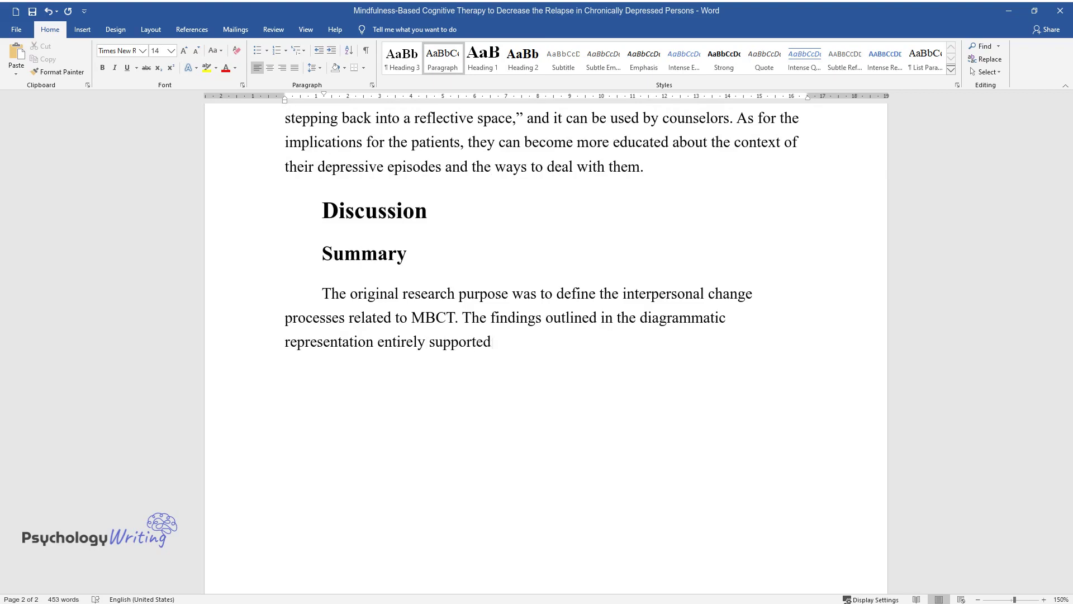
text( and answered the research question.)
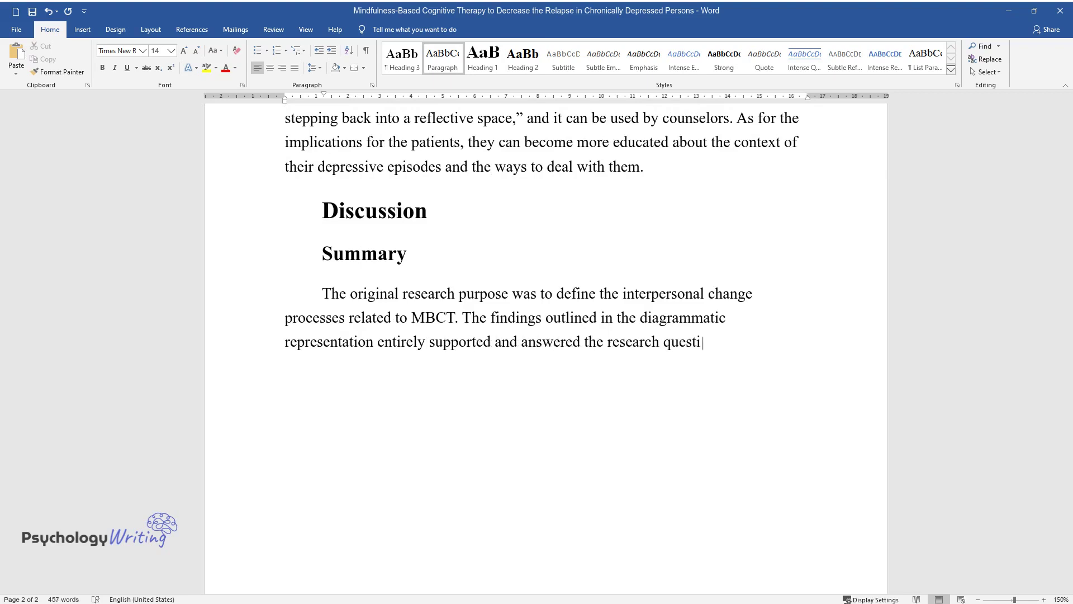
click(364, 253)
Add the 'Interpretation' heading with a paragraph on warranted conclusions, sampling bias, grounded theory and consent.
text(Interpretation)
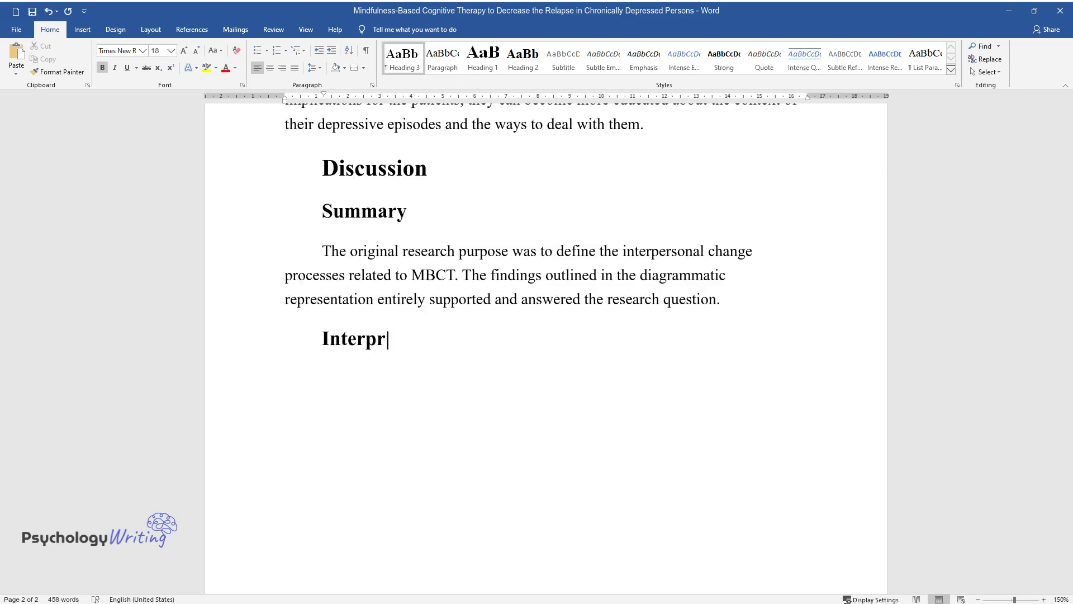
key(Return)
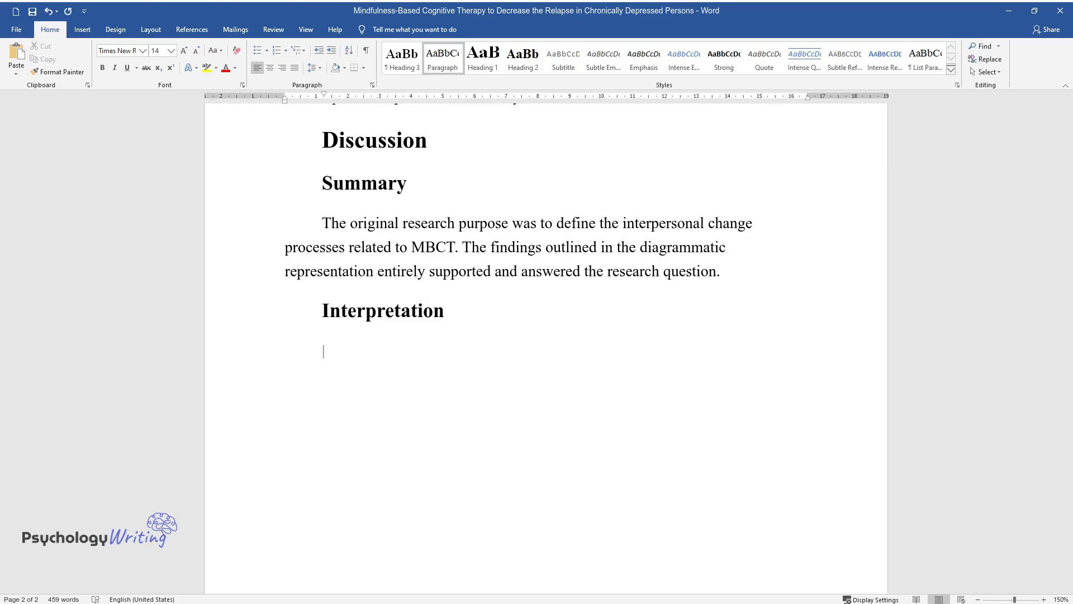
text(It is possible to say tha)
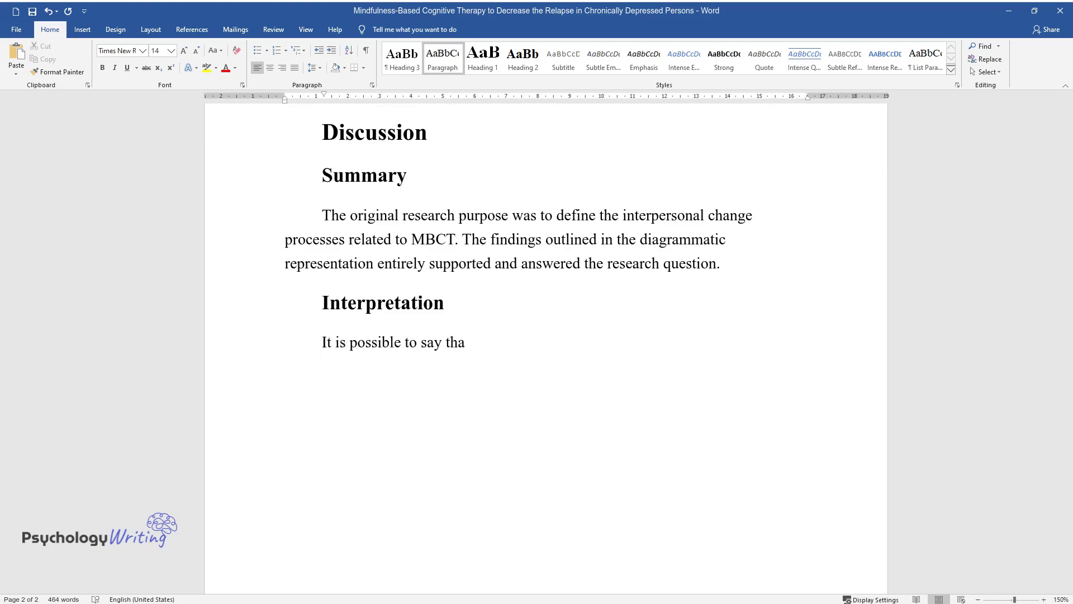
text(t the conclusions made by the author)
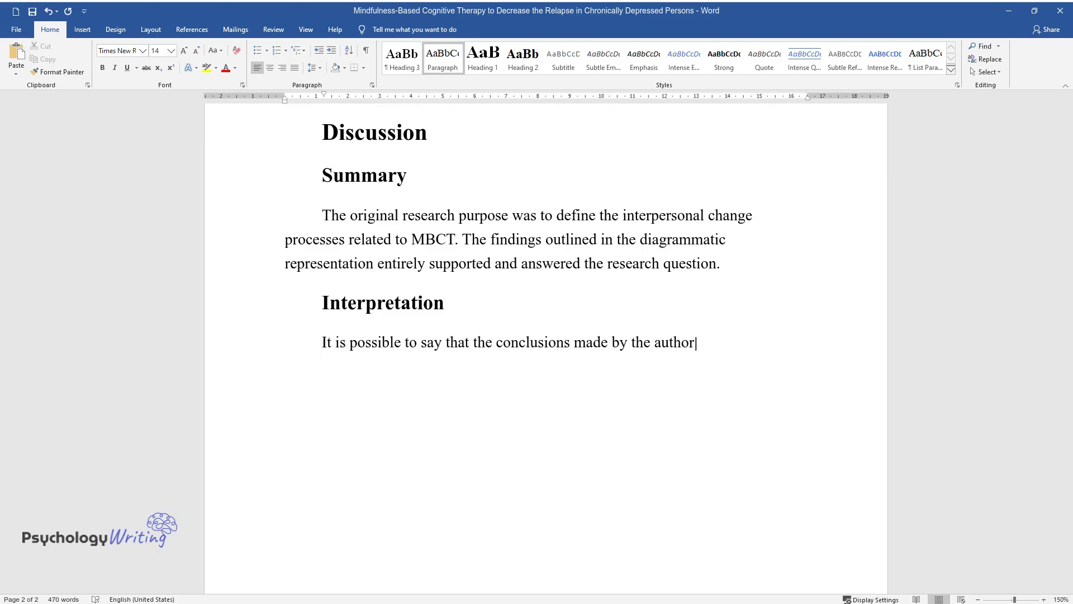
text(s are warranted and relevant, and t)
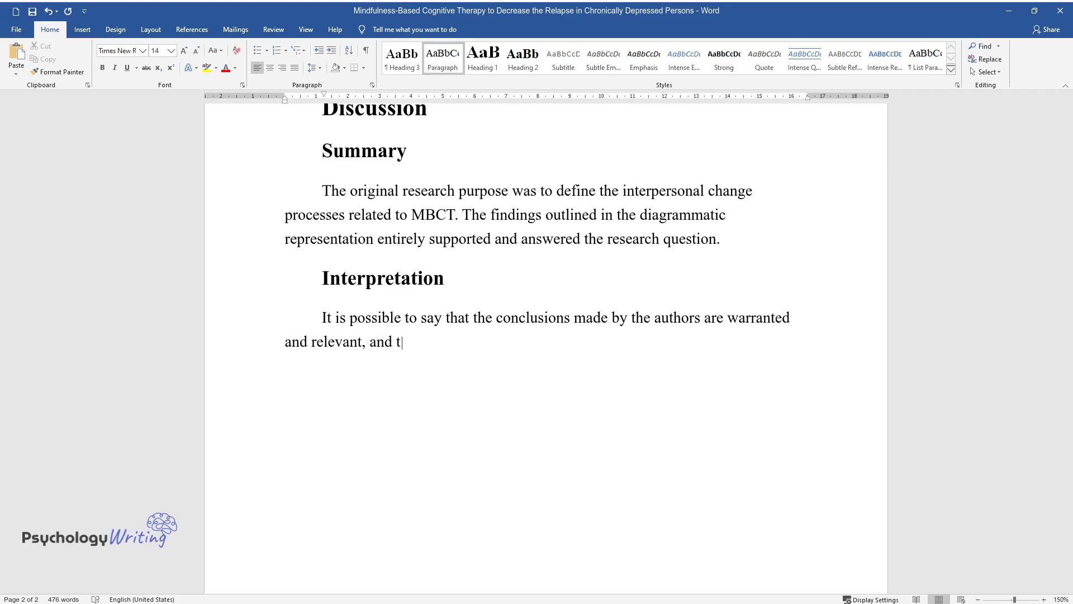
text(here are no viable alternative expla)
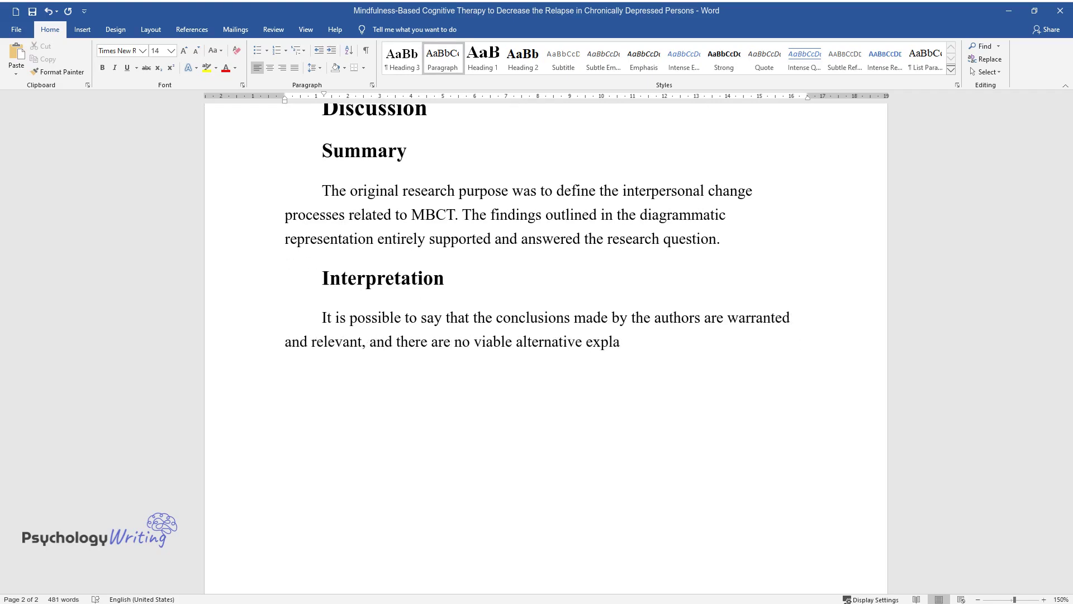
text(nations of the results and findings. The study’s strengths include that)
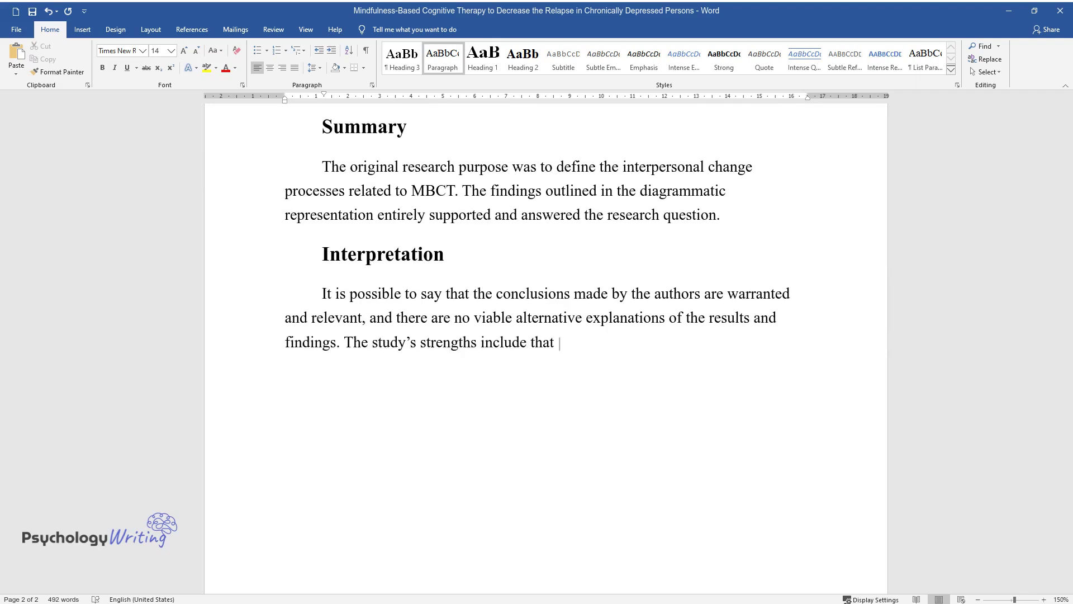
text(emain useful through the y)
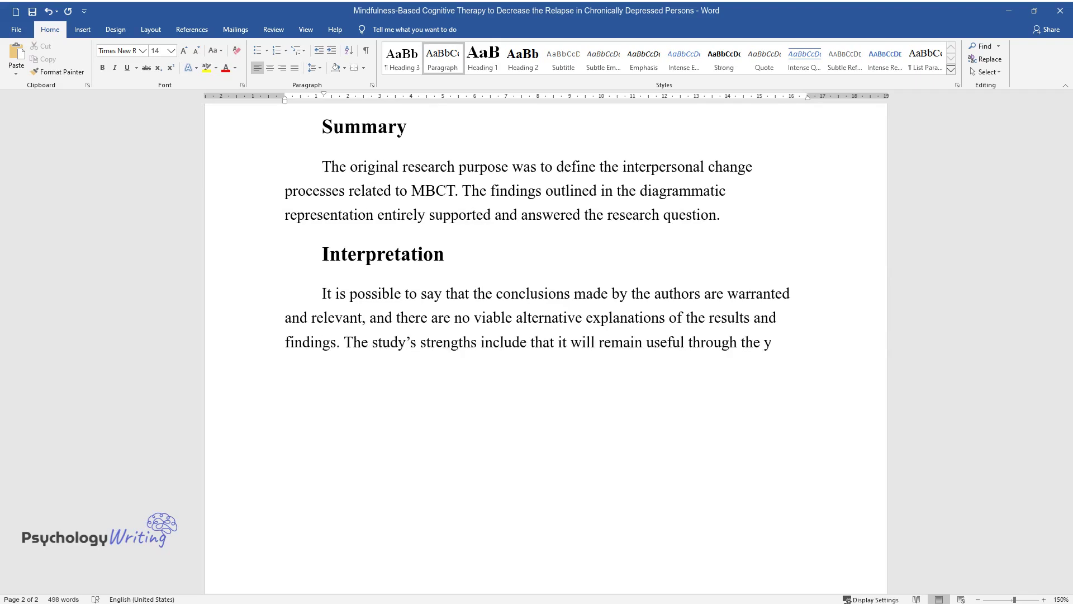
text(ears and t)
text(ded into the three categories that m)
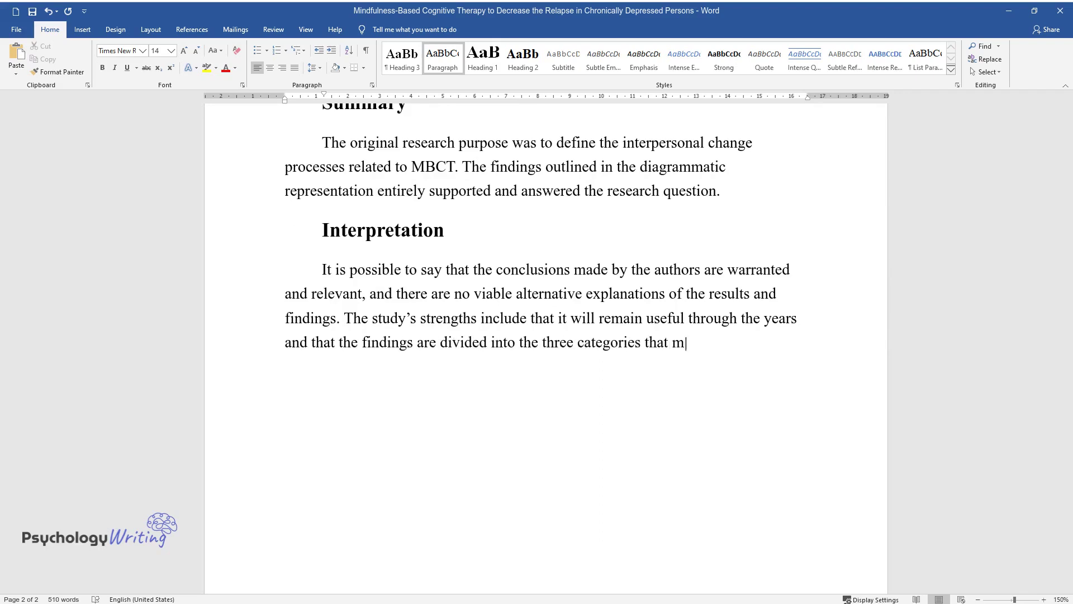
text(ake the study structured. The author)
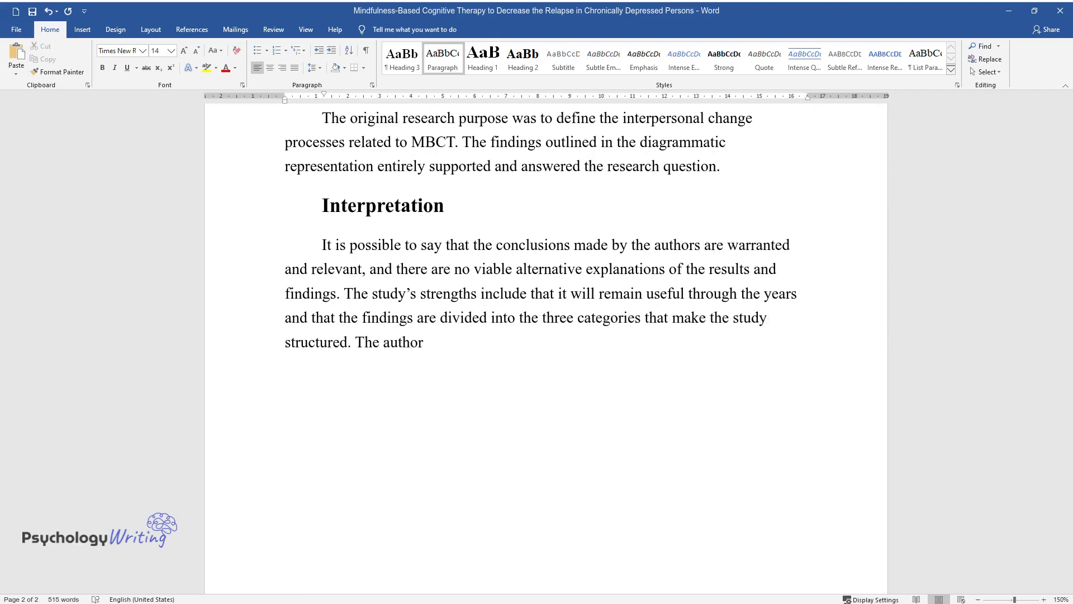
text(s provide new information valuable f)
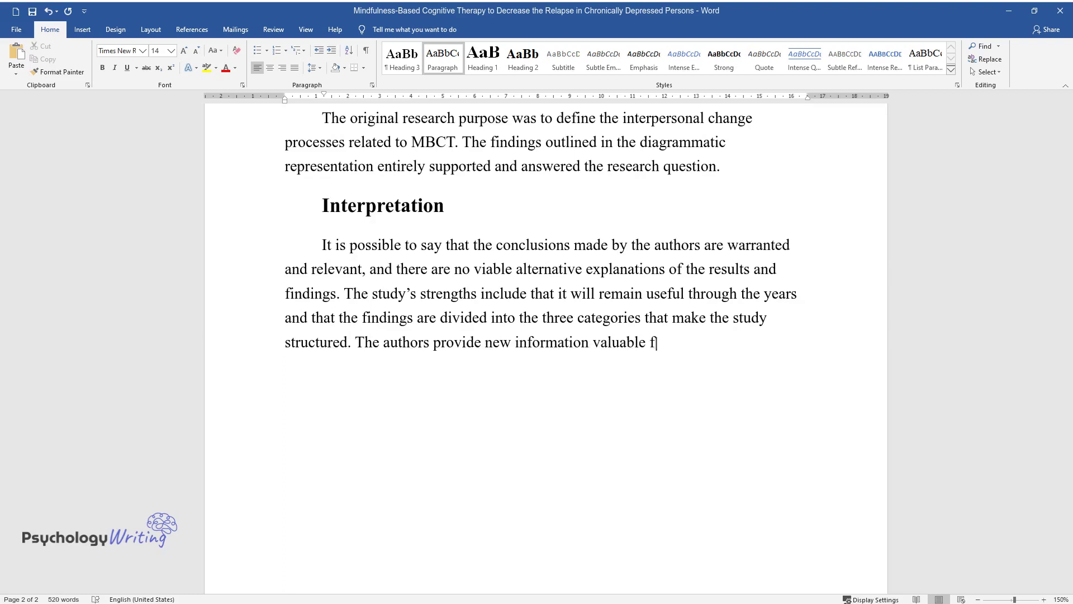
text(or further studies. The limitation i)
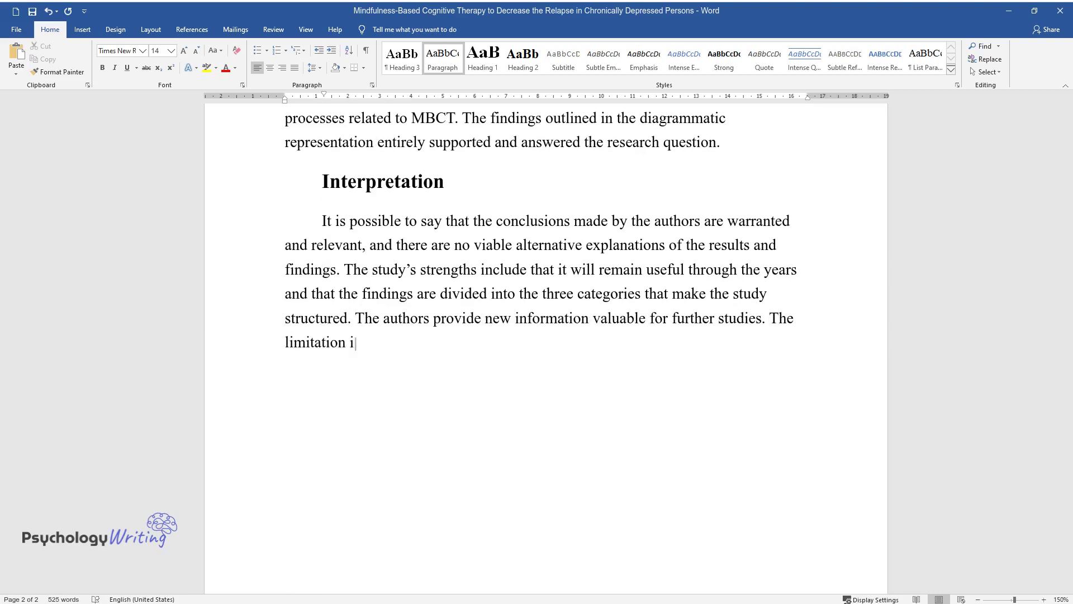
text(s that there could have been a sampl)
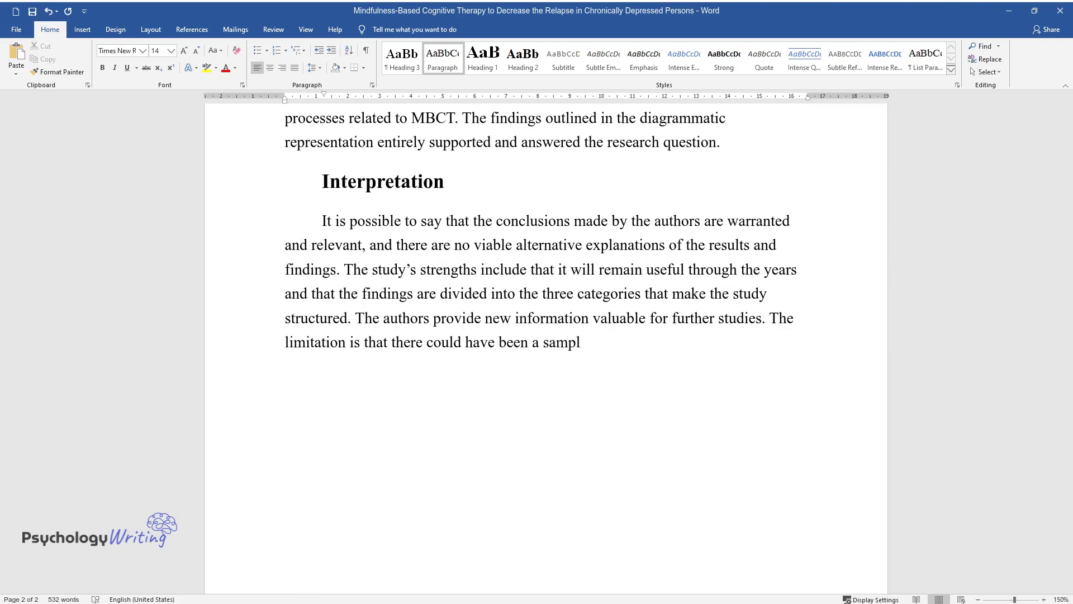
text(ing bias. According to Bihari and Mullan, "a)
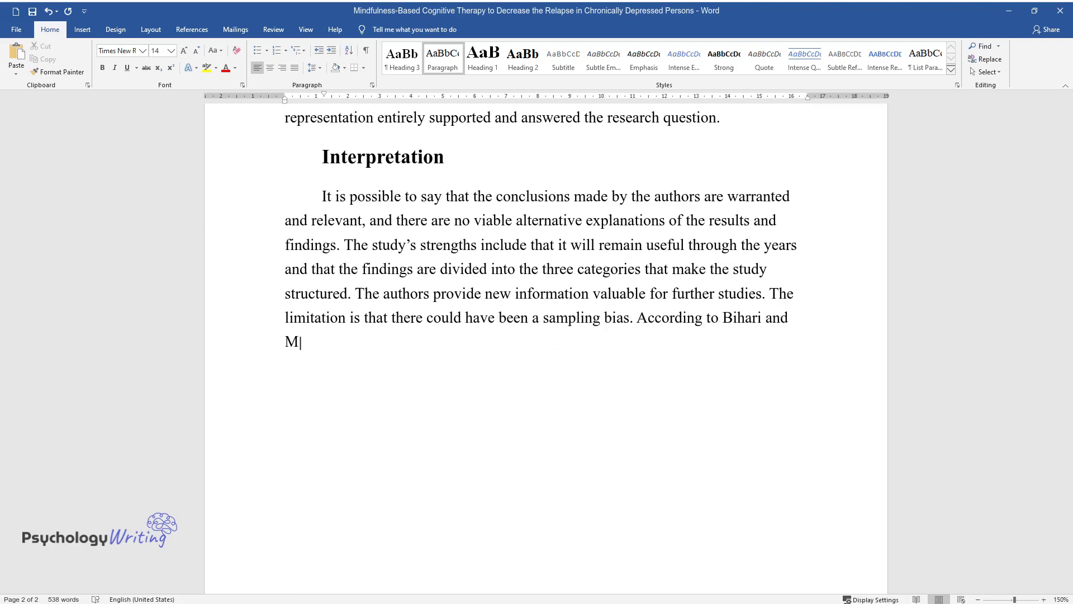
text( circular research process )
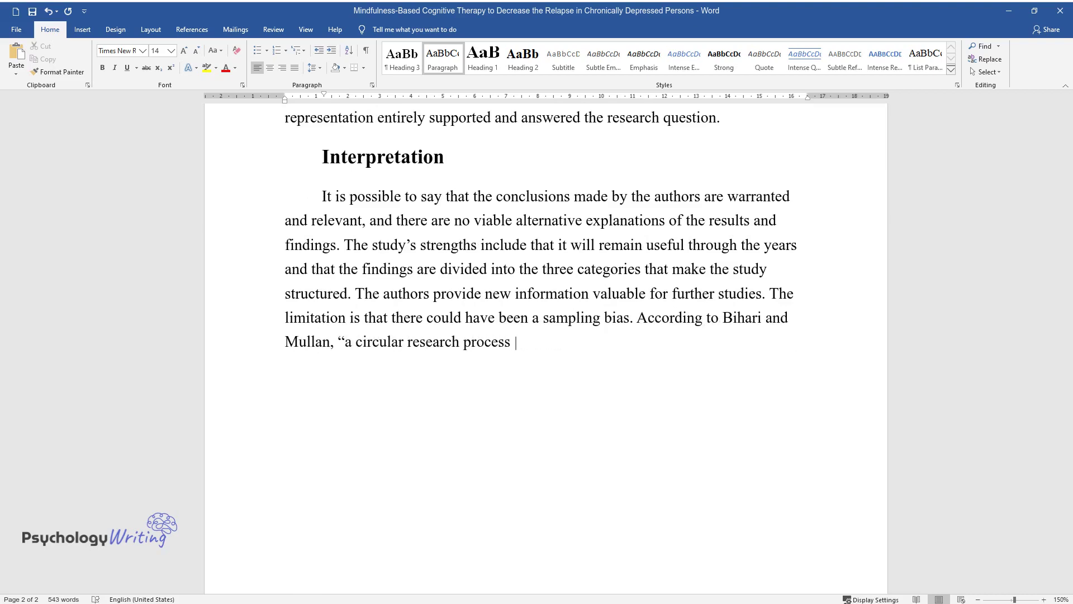
text(was adopted in that the researcher collected data, conducted a)
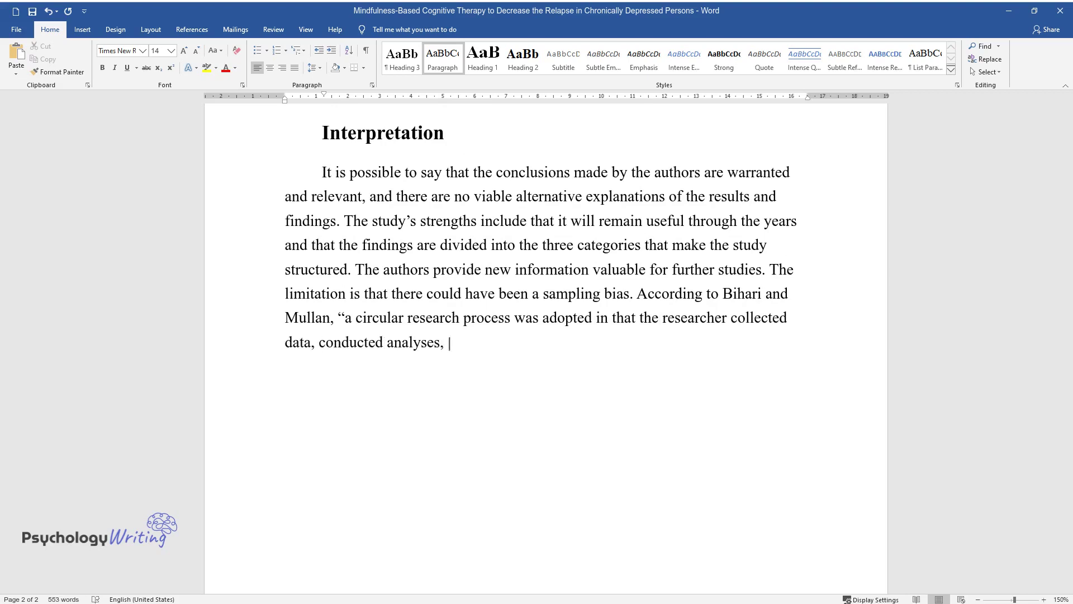
text(nalyses, re-visited raw data, and collected f)
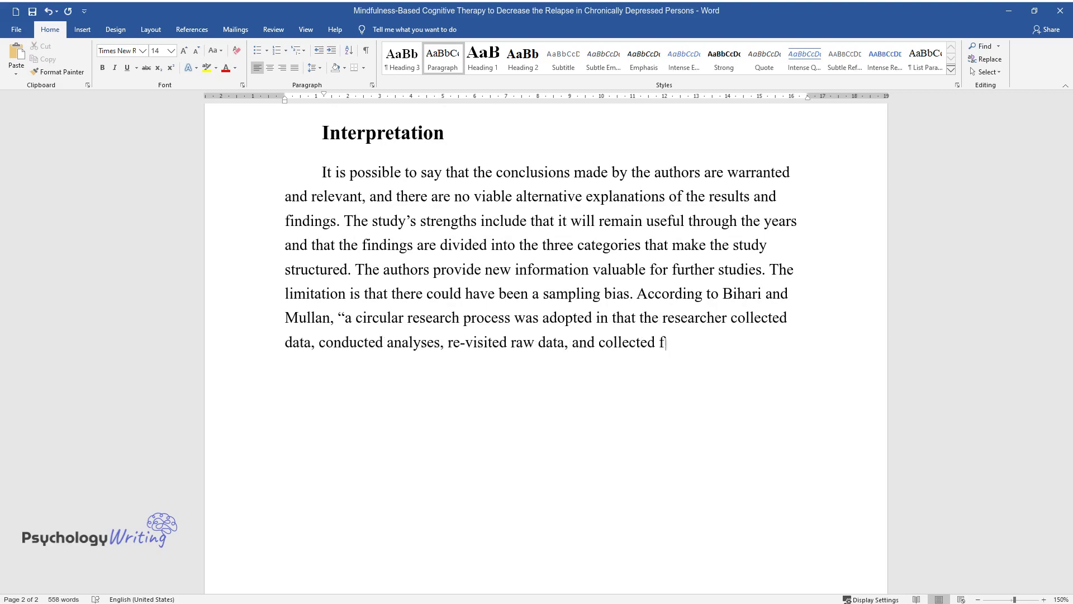
text(urther data at interdependent stages)
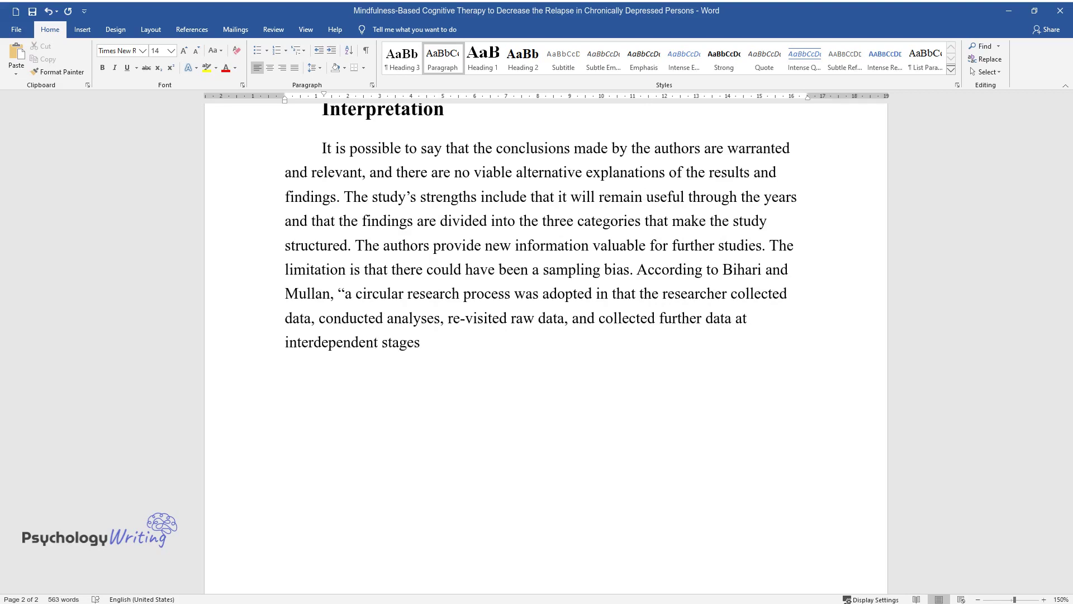
text( until theoretical saturation was ac)
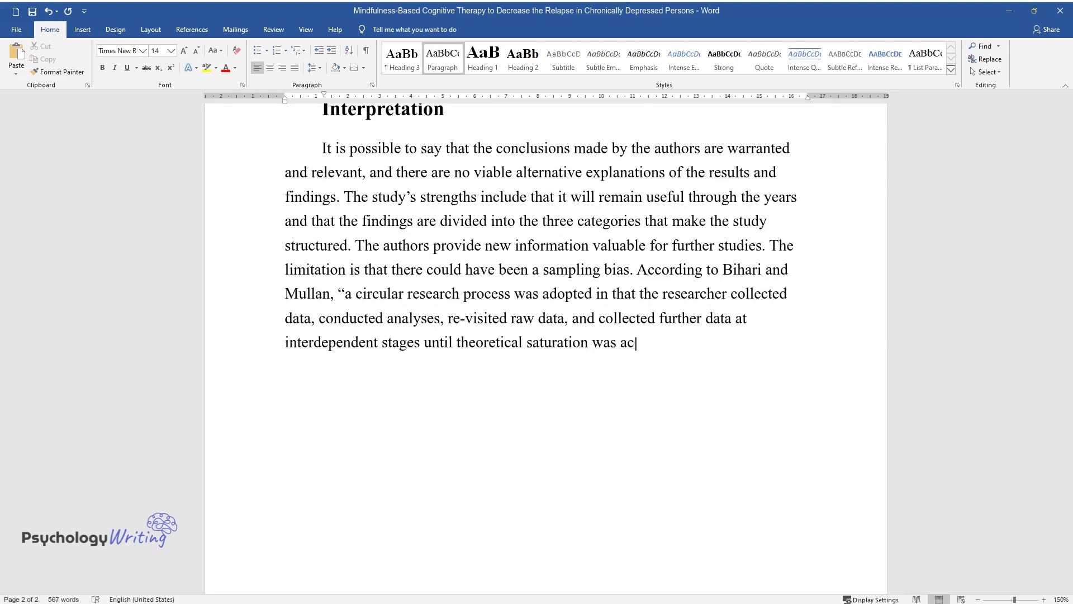
text(hieved”. Additionally, the research design was grounded in the)
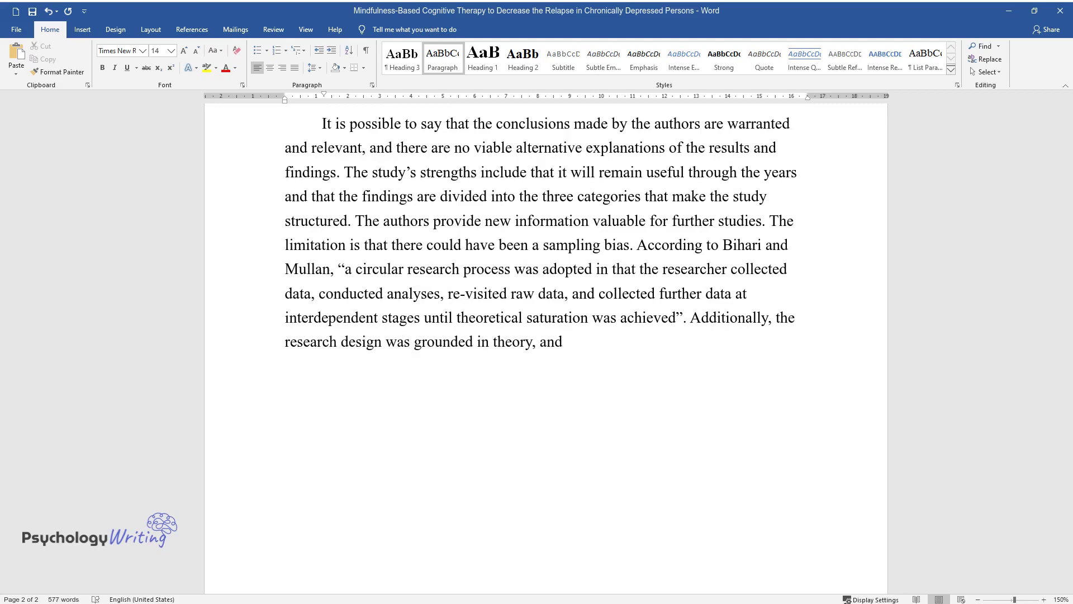
text(ory, and its salient feature was that priori)
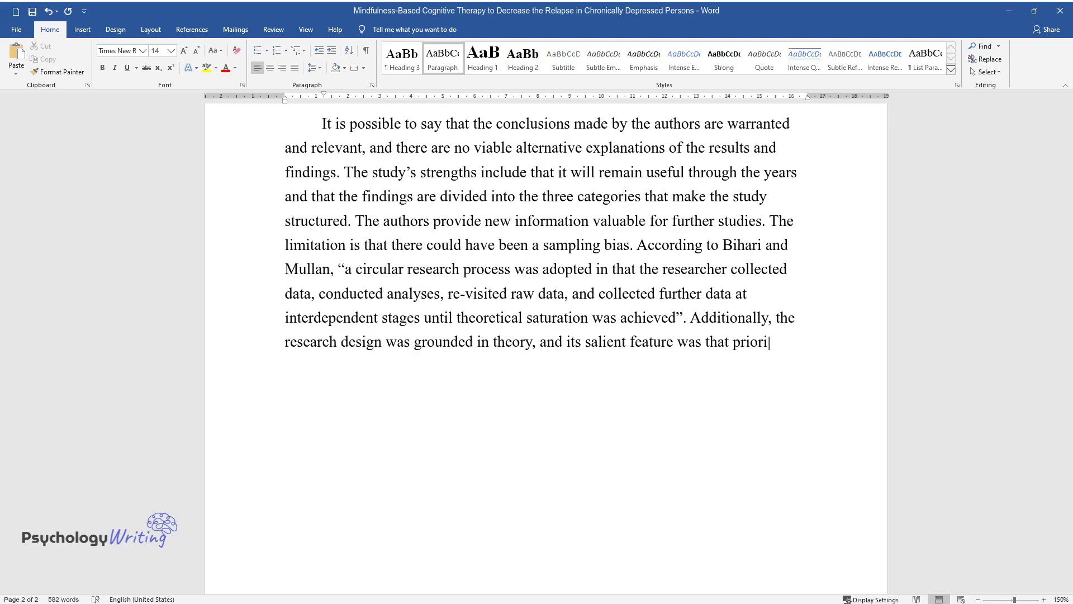
text(ty was given to the emergent data ov)
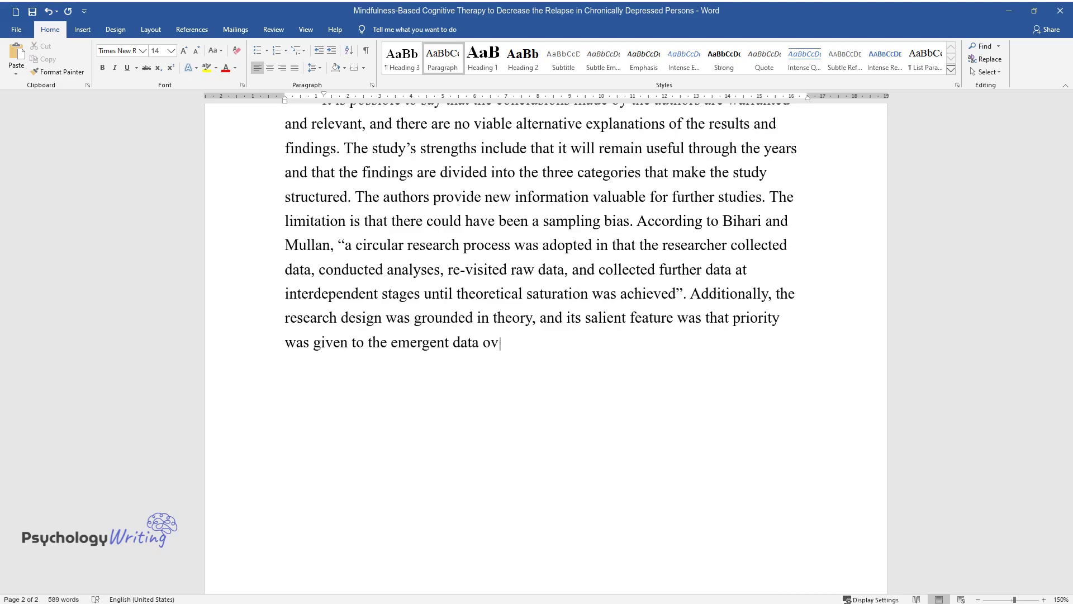
text(er theoretical assumptions. Ethical)
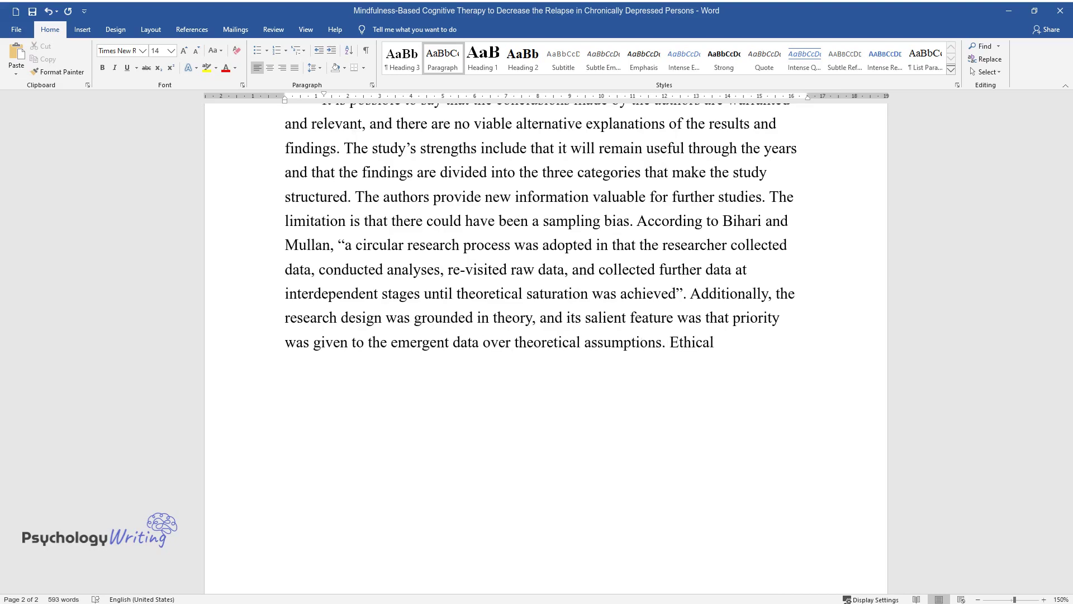
text( considerations of the study include )
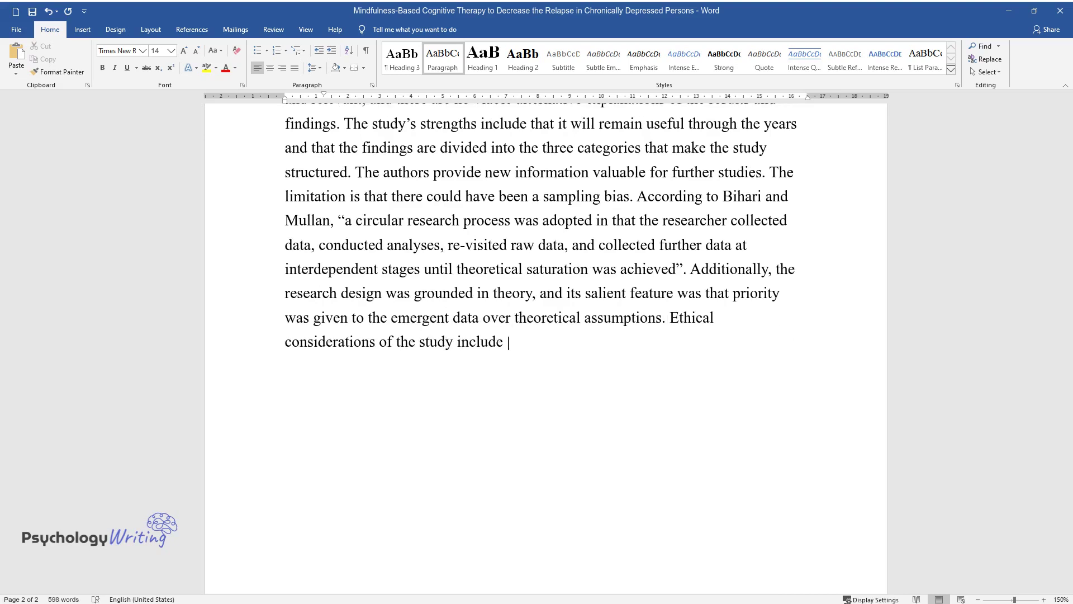
text(the fact that the participation was )
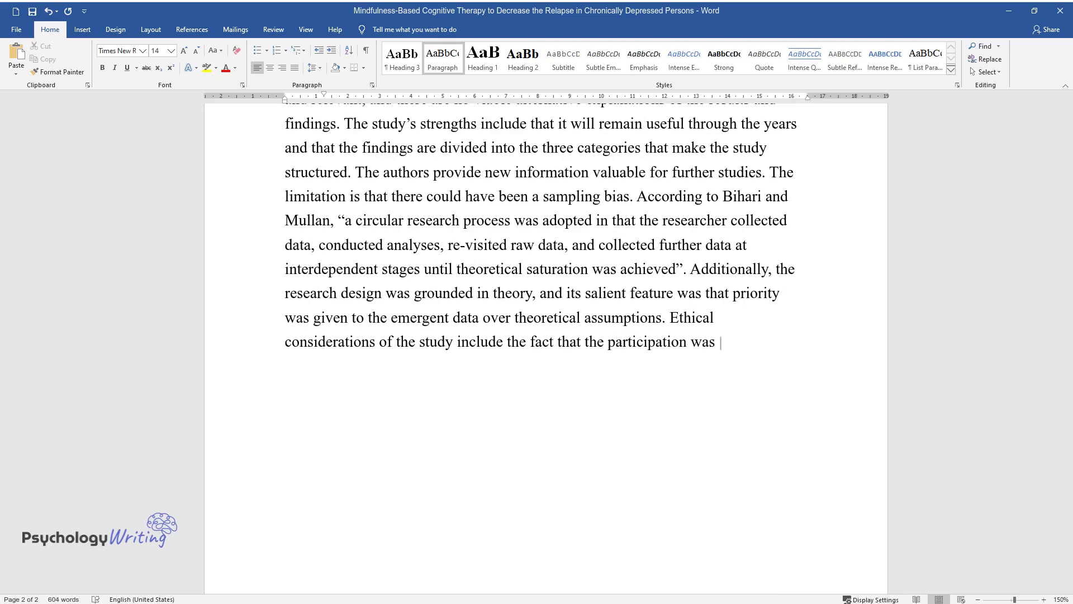
text(voluntary and anonymous, and partic)
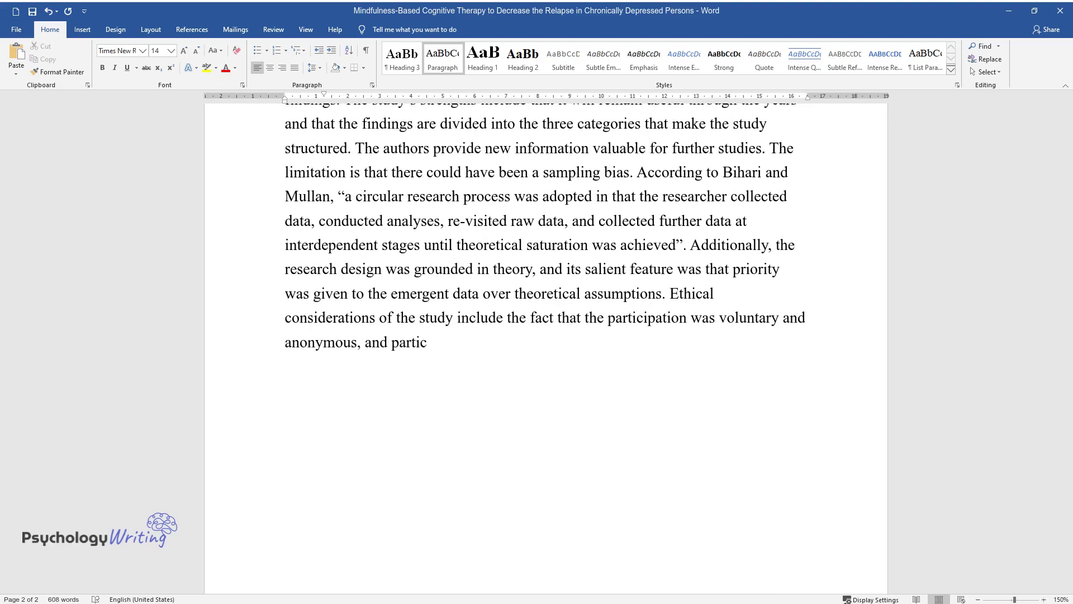
text(ipants signed consent.)
key(ctrl+Return)
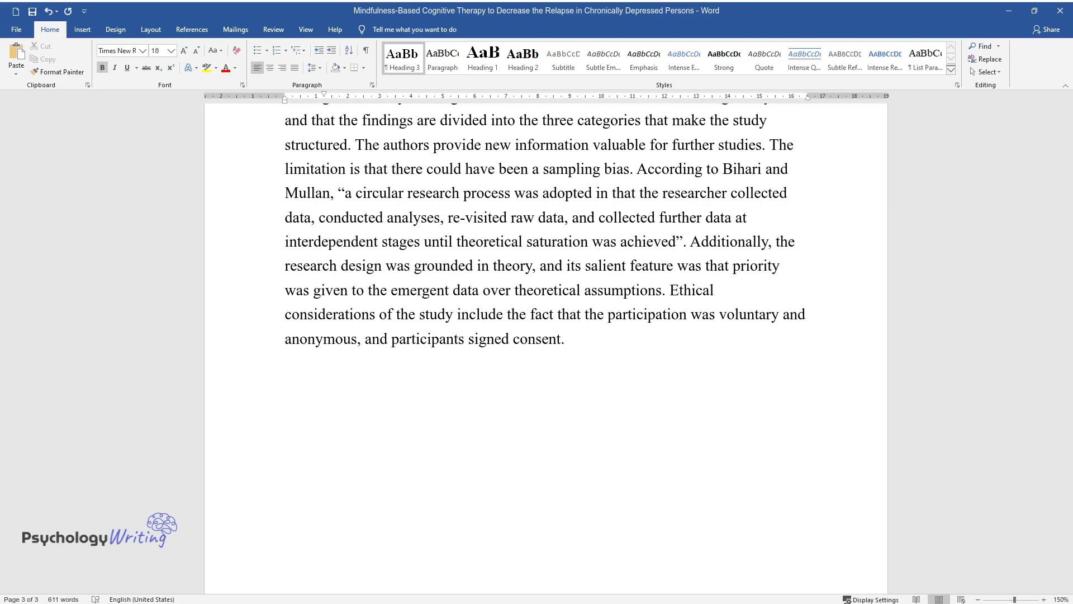
Add the 'For Further Study' heading, then start its paragraph 'There are some recommendations for future research…'.
text(For Further Study)
key(Return)
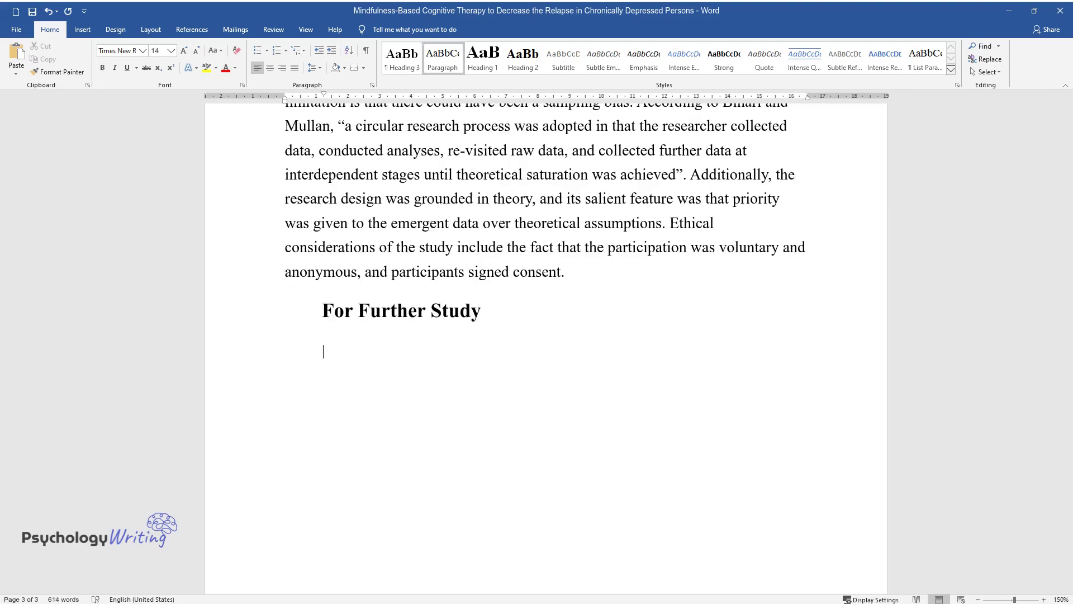
text(There are)
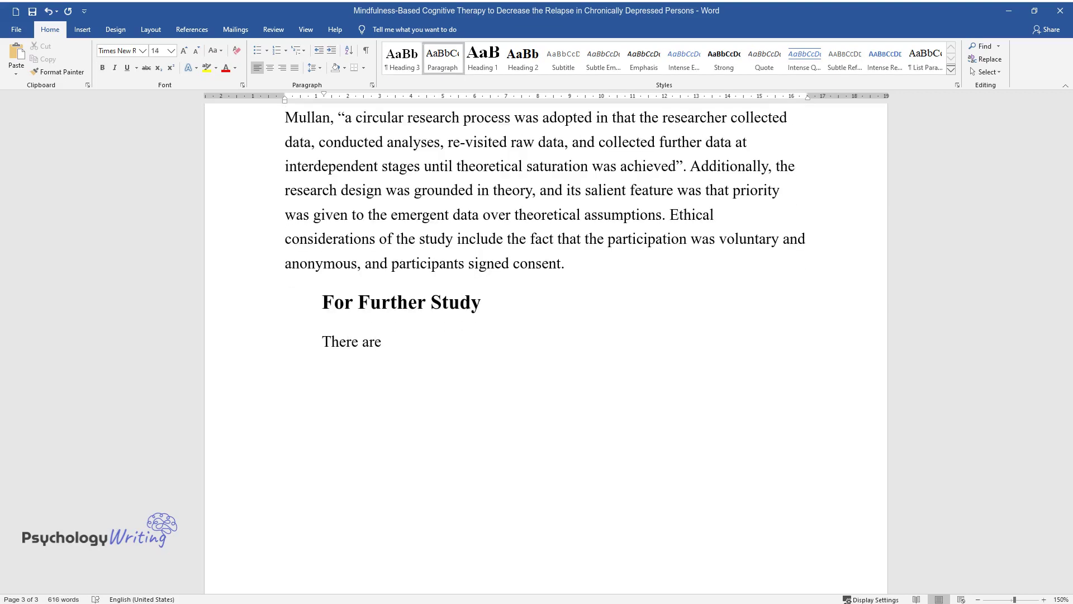
text( some recommendations for future res)
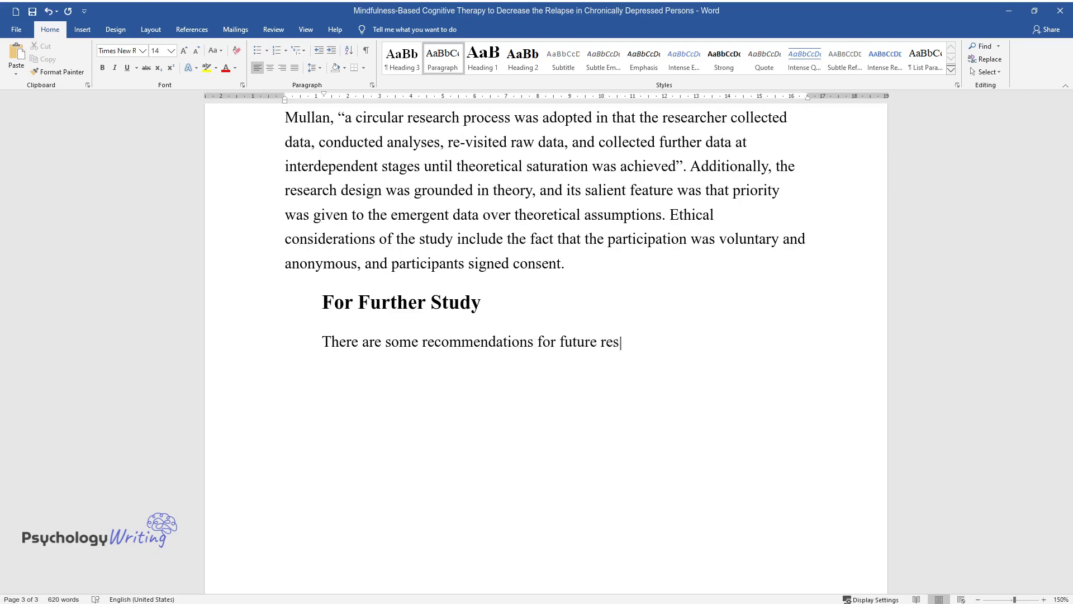
text(earch that will contribute to the o)
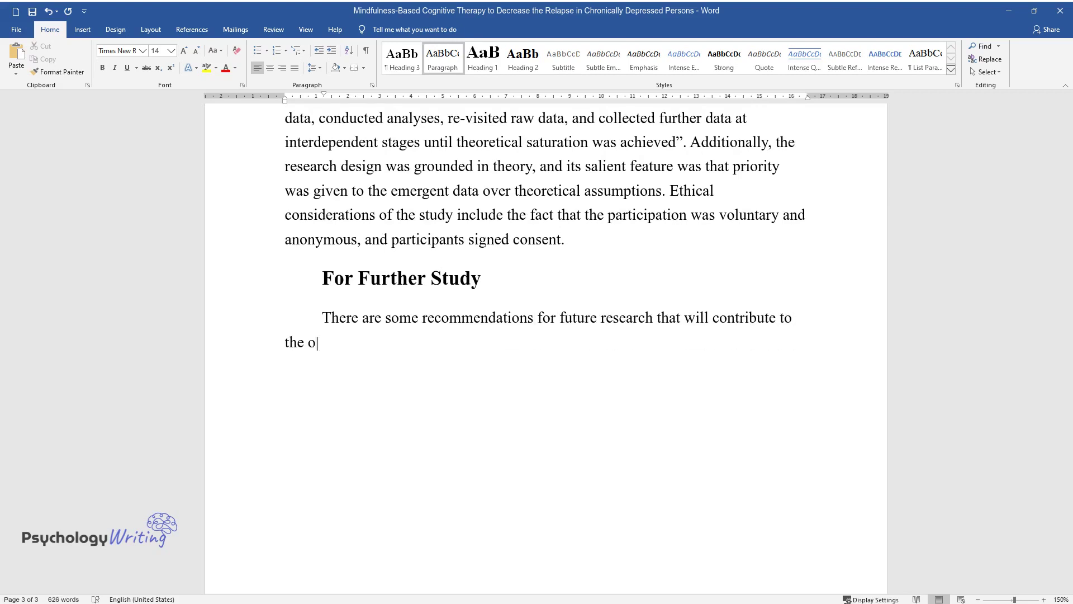
text(verall information about the topic)
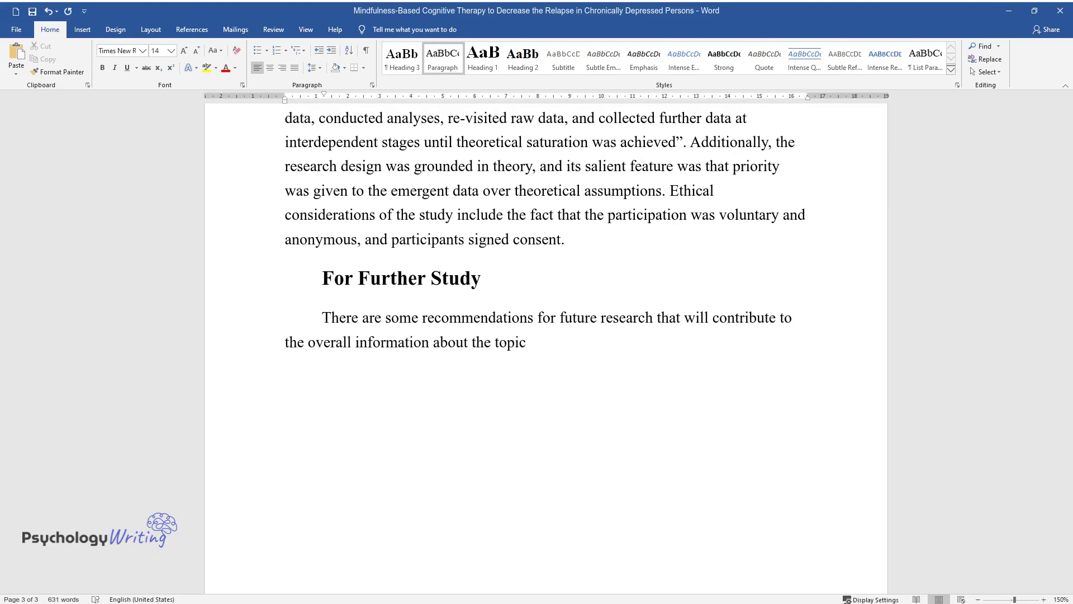
text( under study. To begin with, it is e)
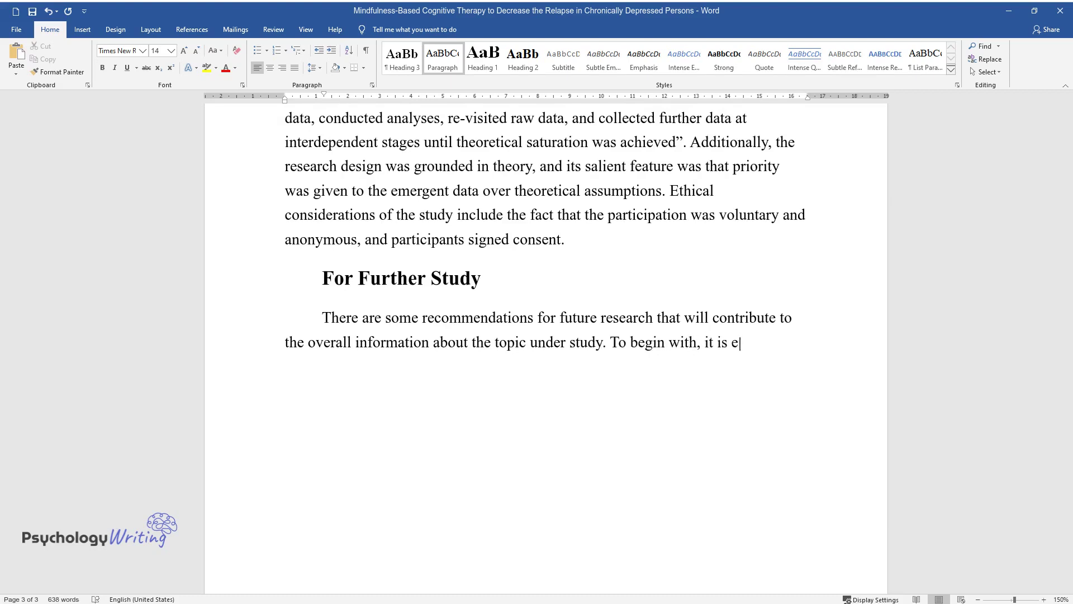
text(ssential to explore particular chan)
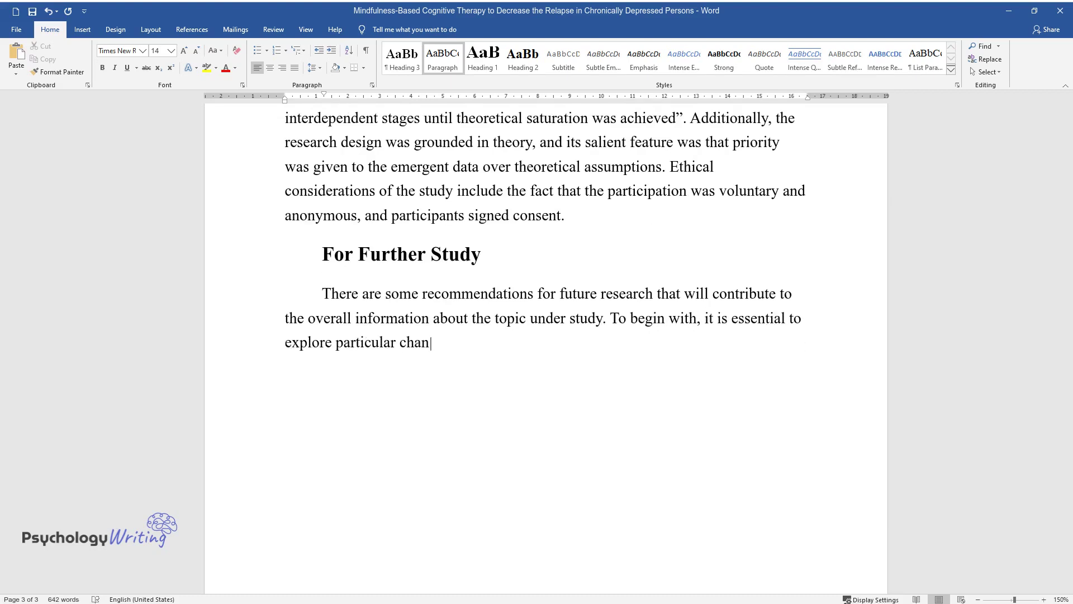
text(ge processes of MBCT so that the und)
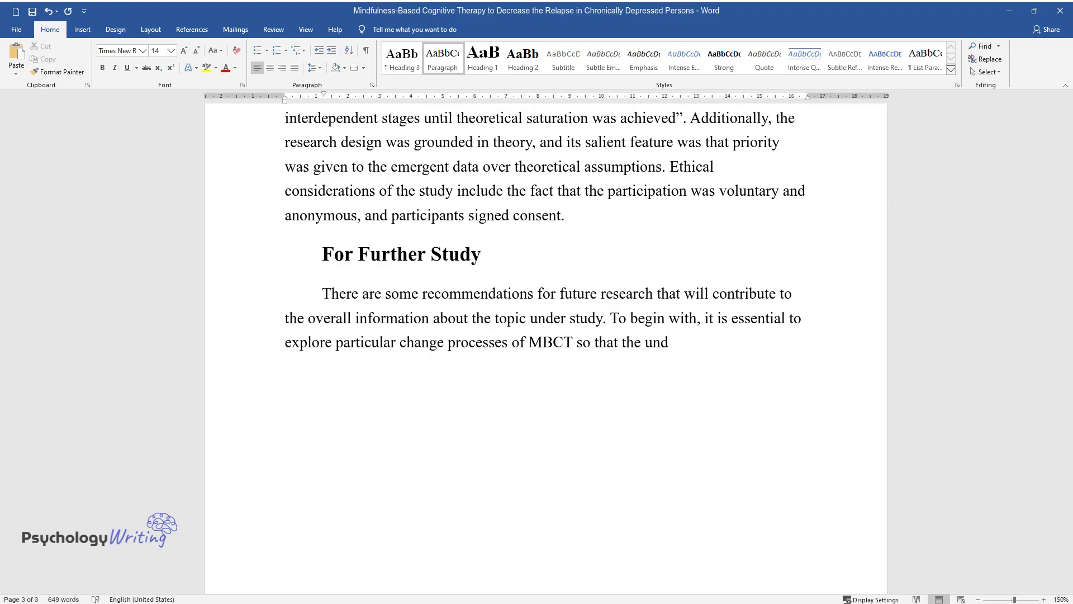
text(erpinning theoretical framework may)
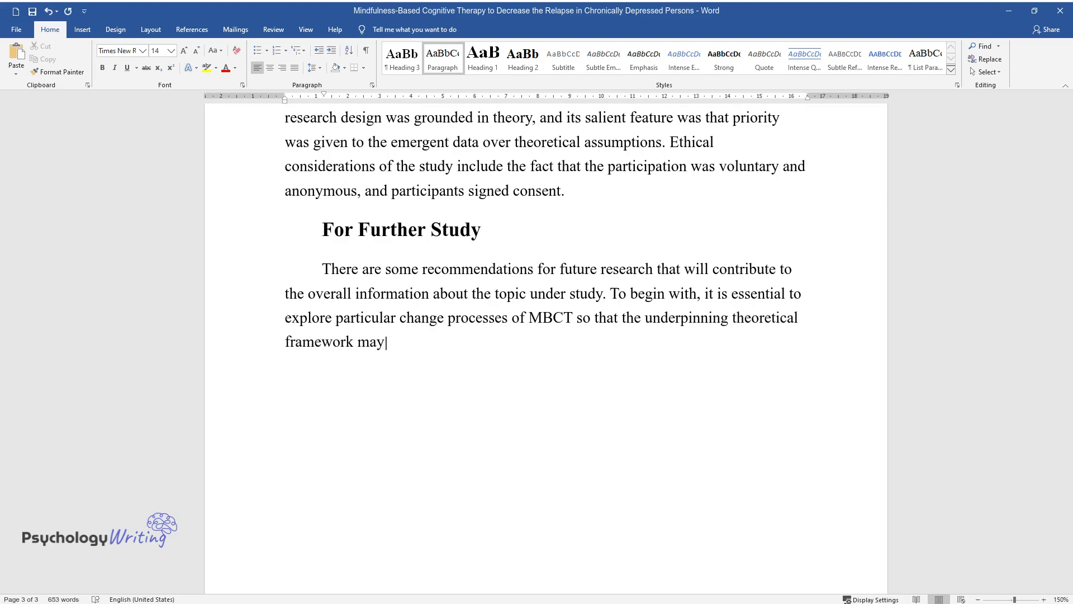
text( be developed. Additionally, during)
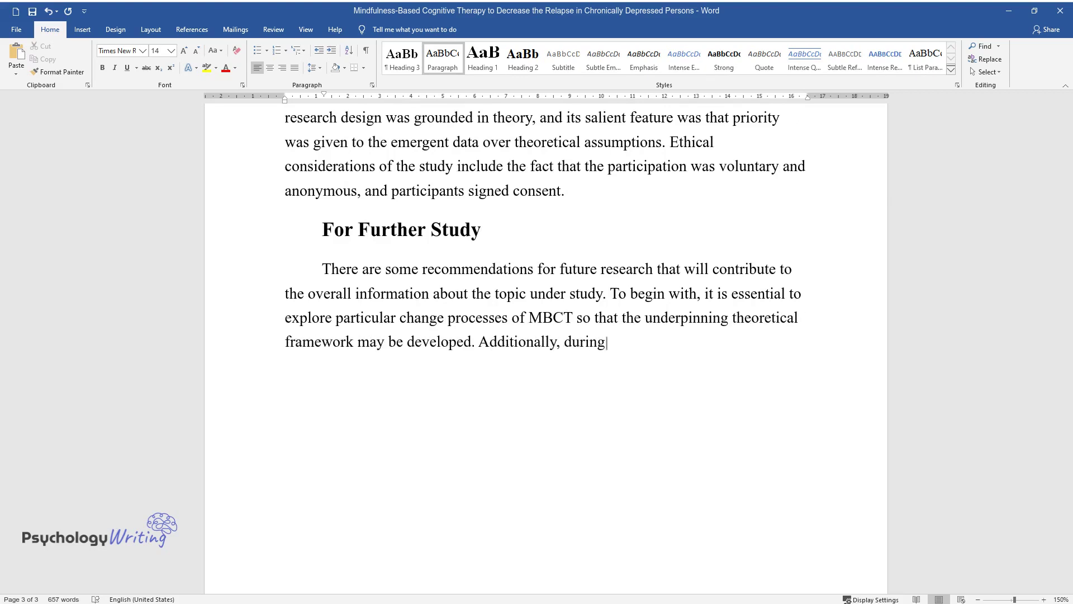
text( future research, it is necessary to "includ)
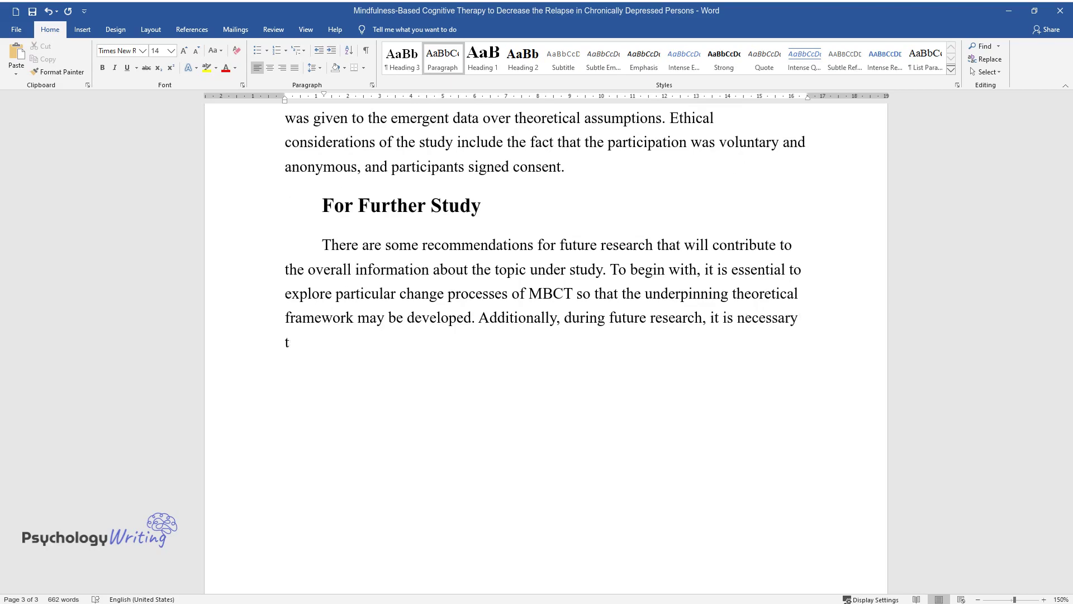
text(e more follow-up interviews to encourage a more in-depth exp)
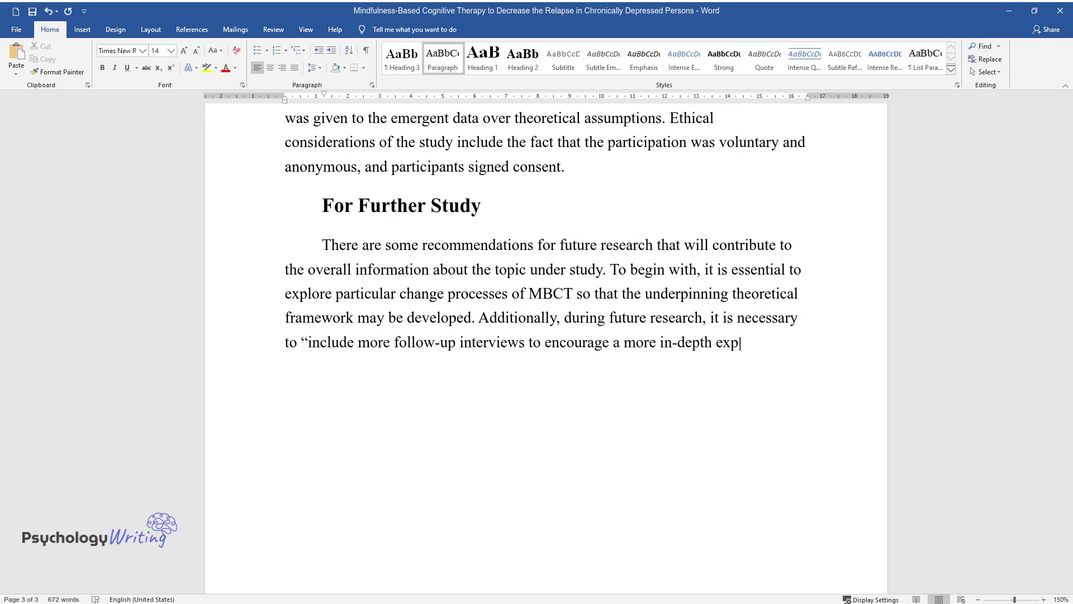
text(loration through building trust and)
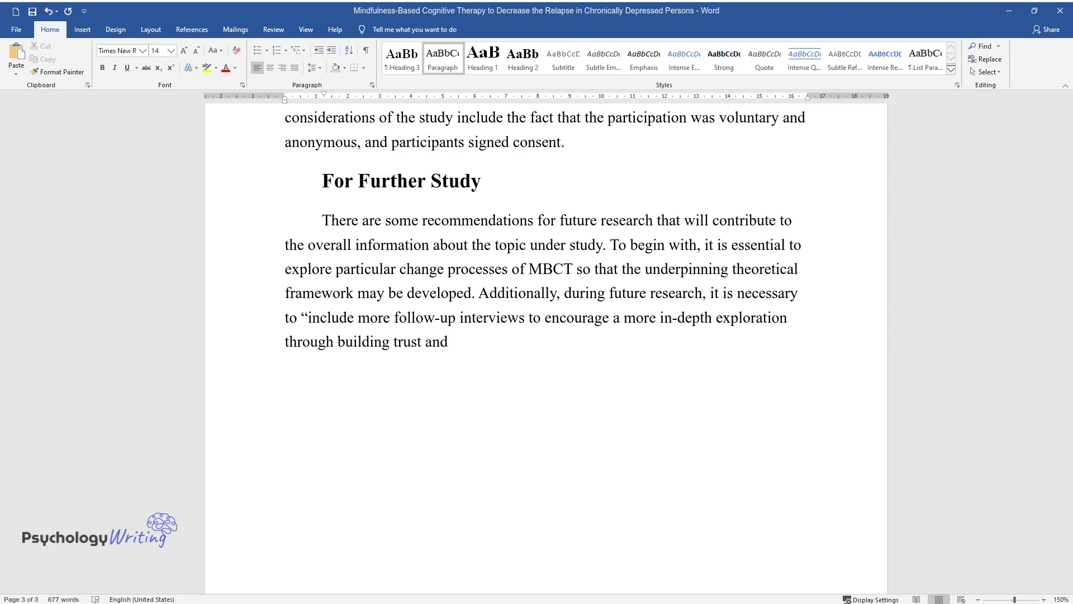
text( allowing participants more time to )
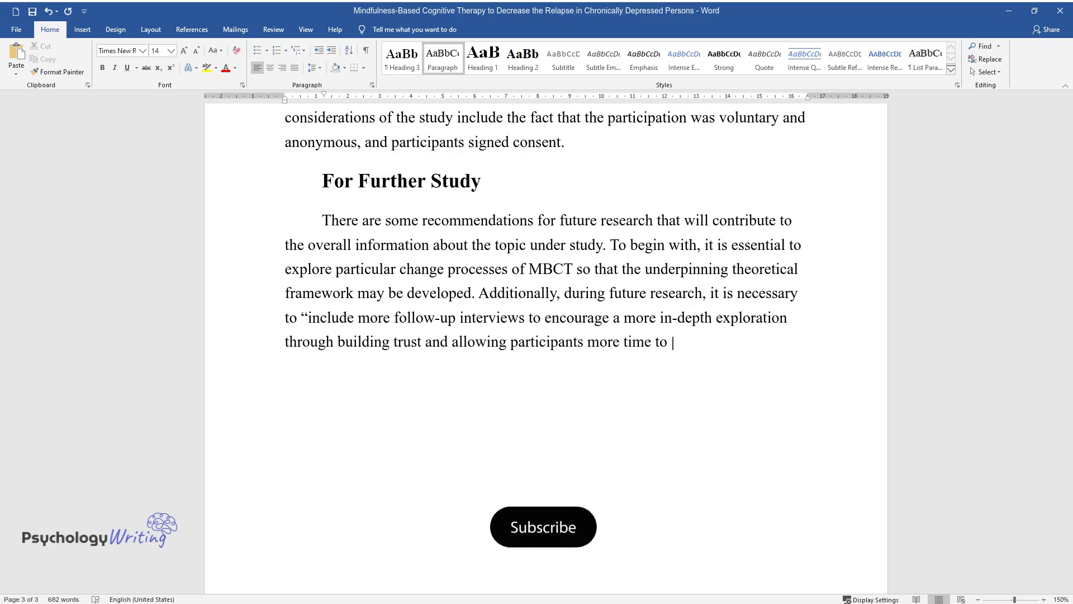
text(notice and reflect on changes”. Fin)
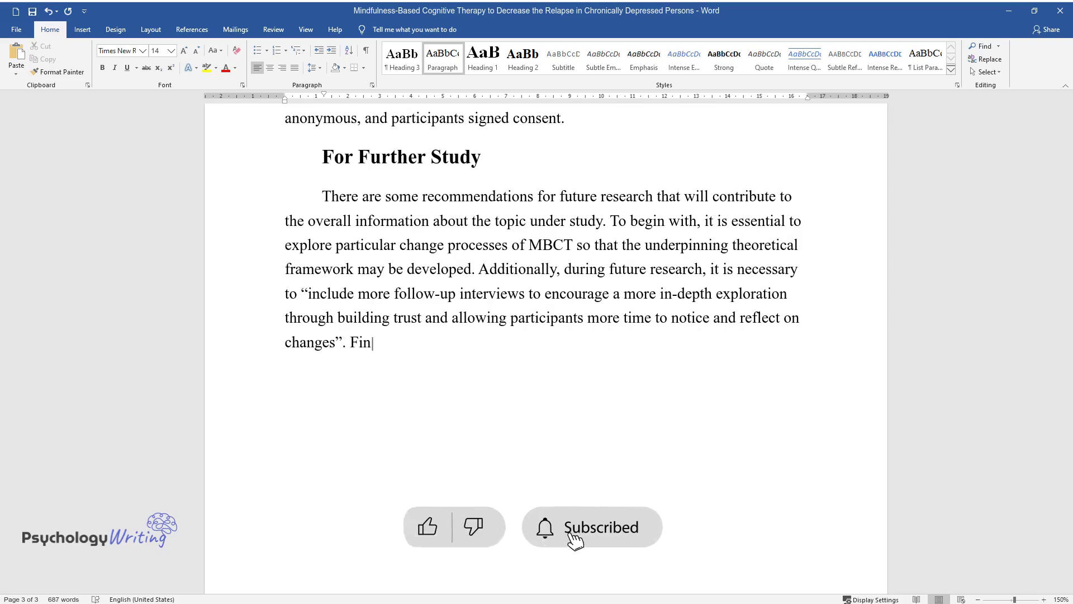
text(ally, it would be helpful to conduc)
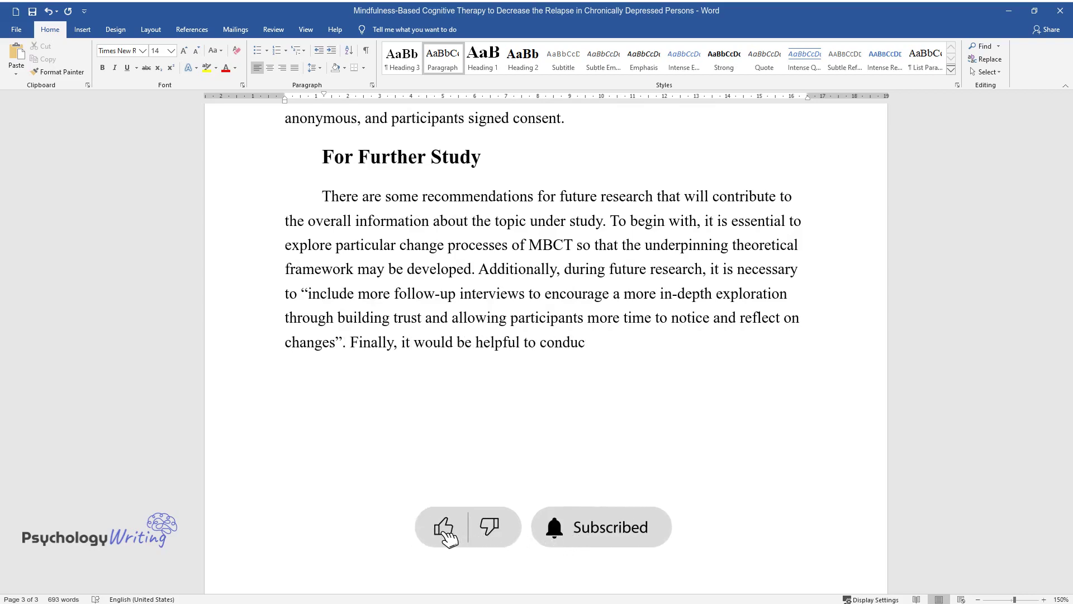
text(t further studies to recheck the in)
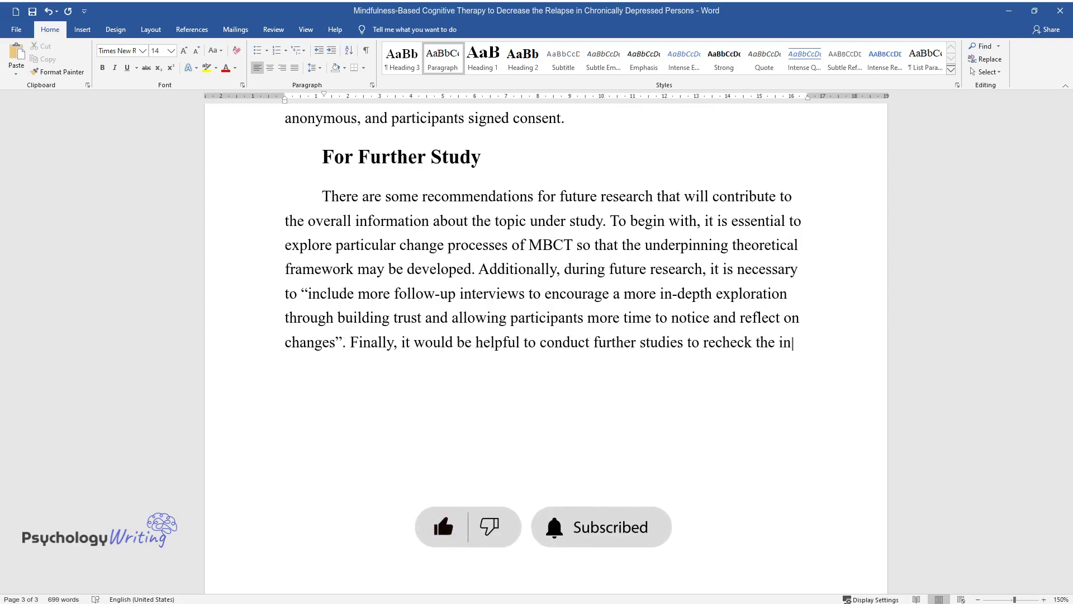
text(formation and findings.)
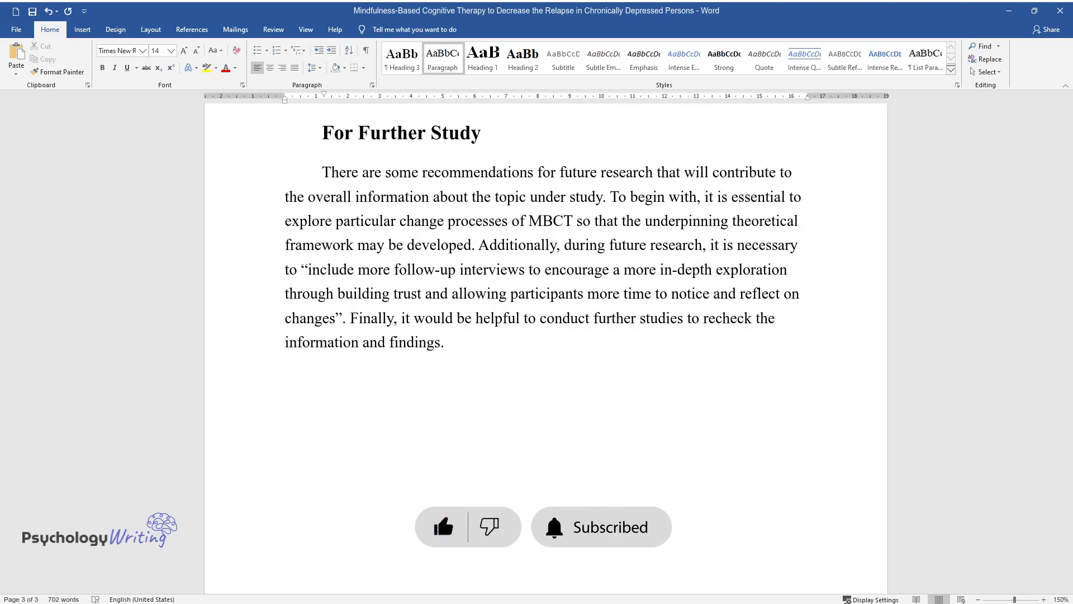